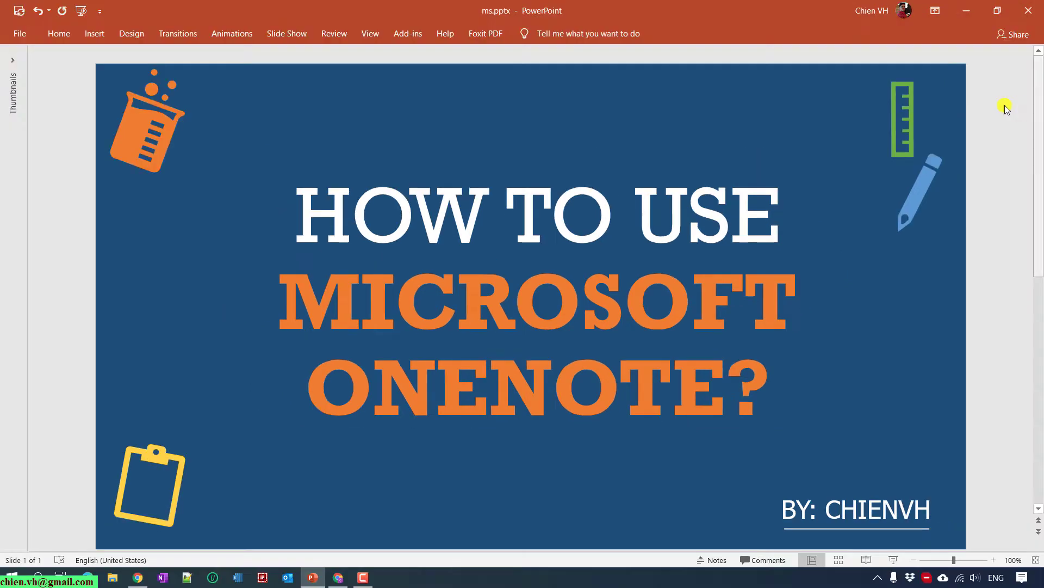
End the slideshow, bring up Chrome, and open OneNote from the Microsoft 365 app launcher.
left_click(966, 12)
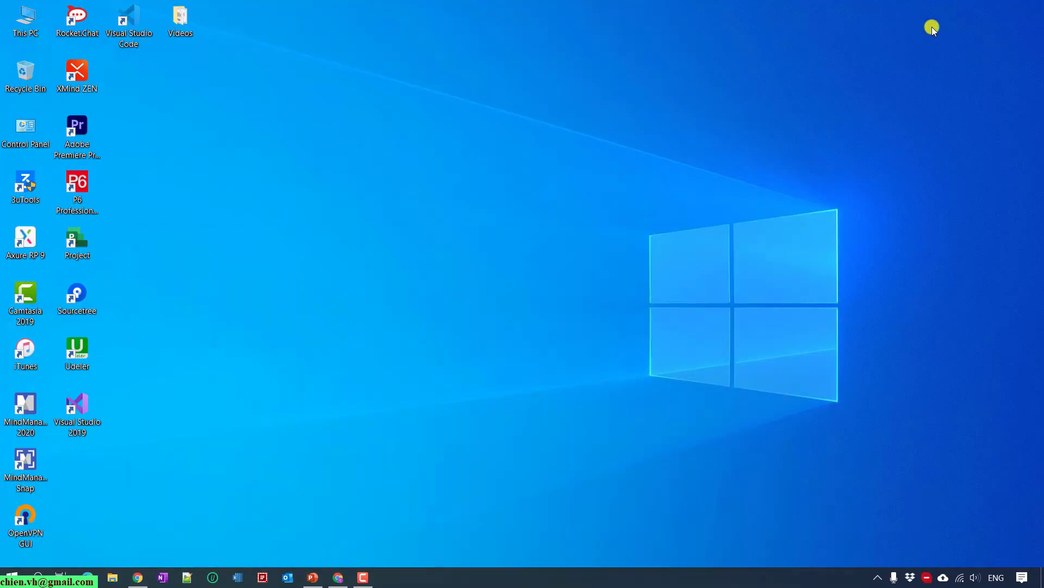
left_click(339, 576)
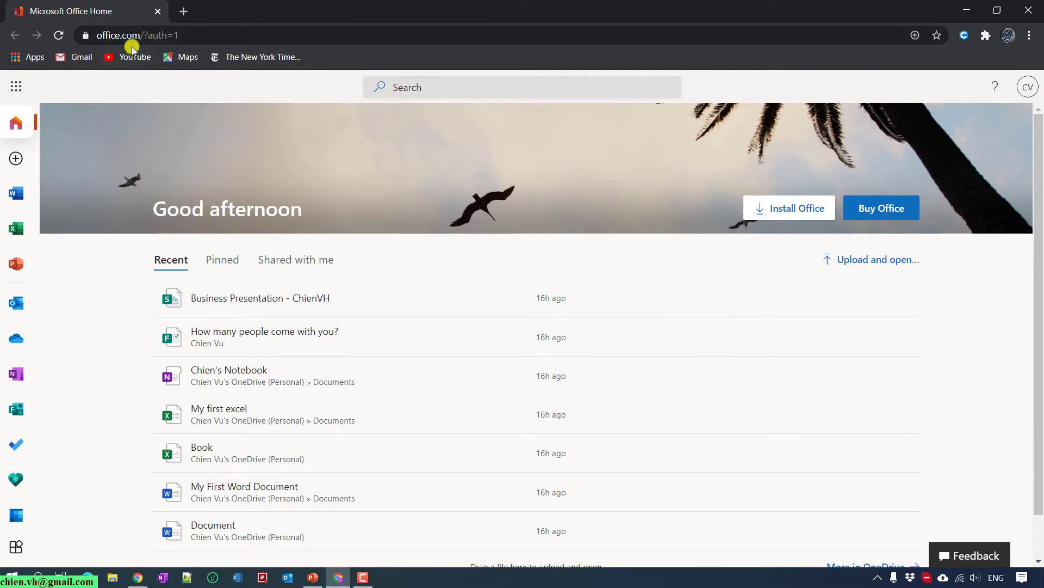
left_click(17, 89)
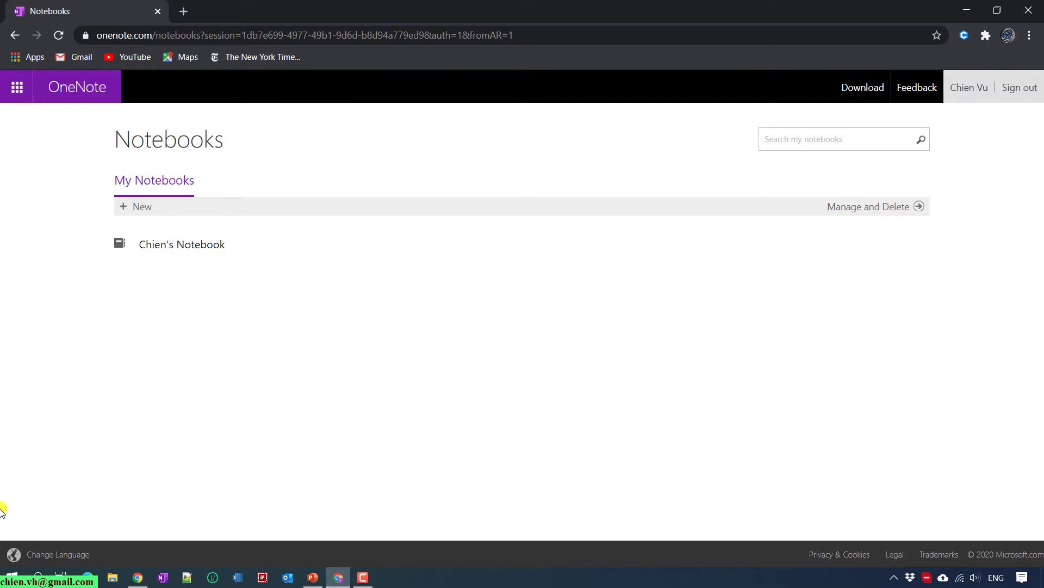
Launch Microsoft Store from Start and search it for onenote.
left_click(11, 576)
type("store")
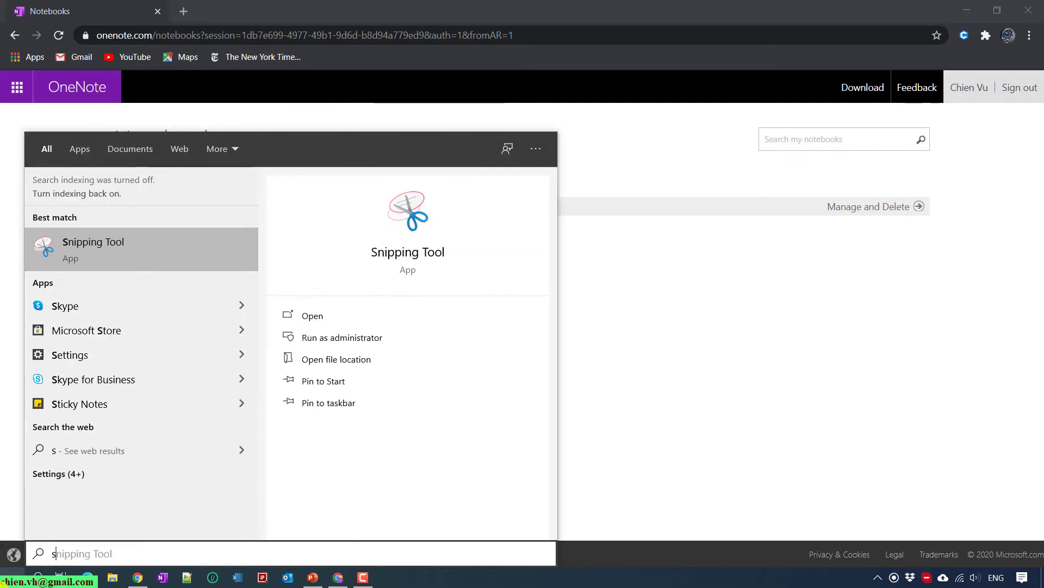
left_click(109, 238)
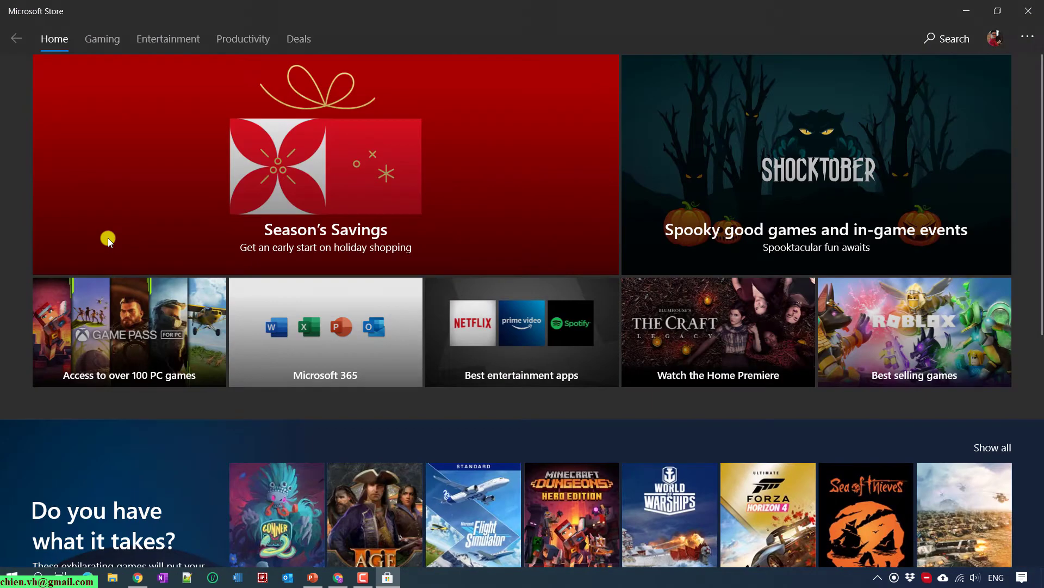
left_click(949, 39)
type("on")
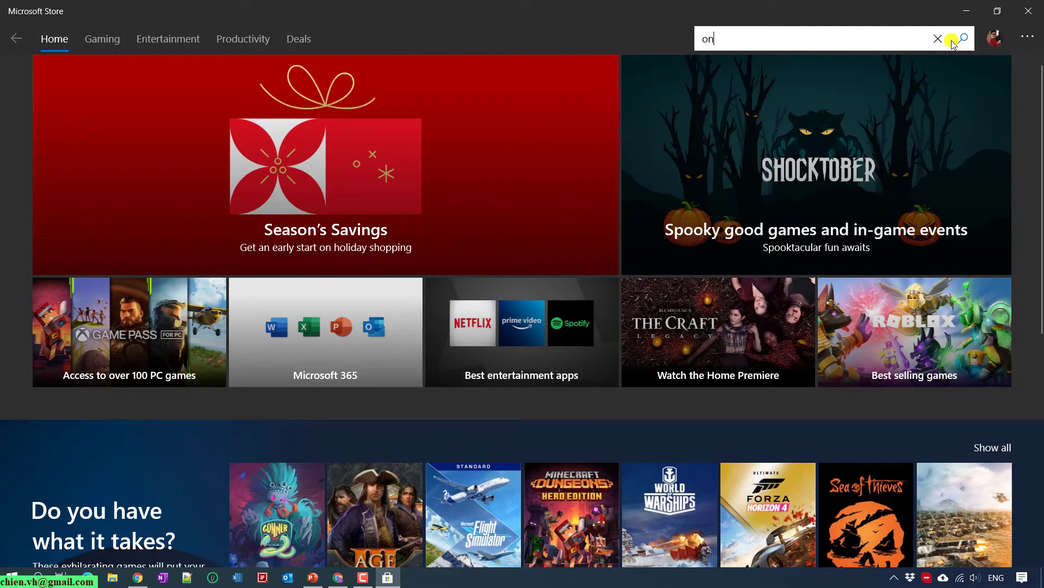
type("enote")
key("Return")
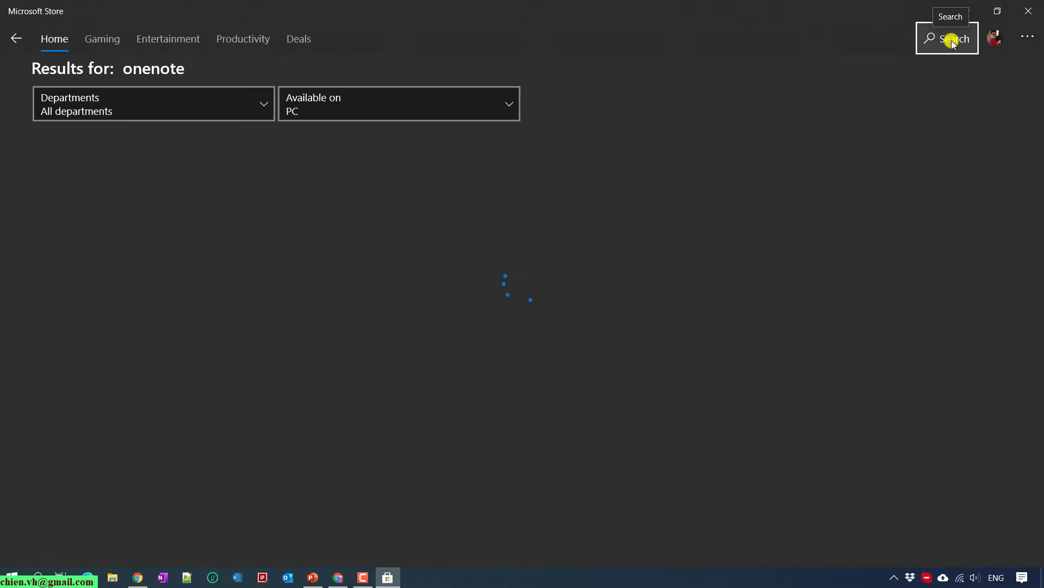
Review the free OneNote for Windows 10 listing, then minimize the Store back to the browser.
scroll(804, 242, "down", 6)
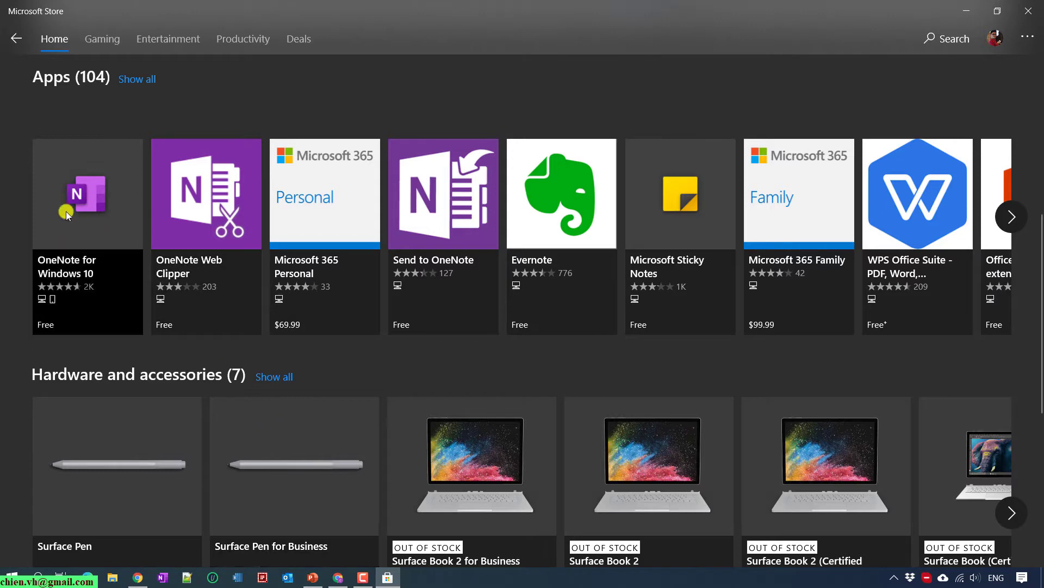
scroll(69, 283, "down", 3)
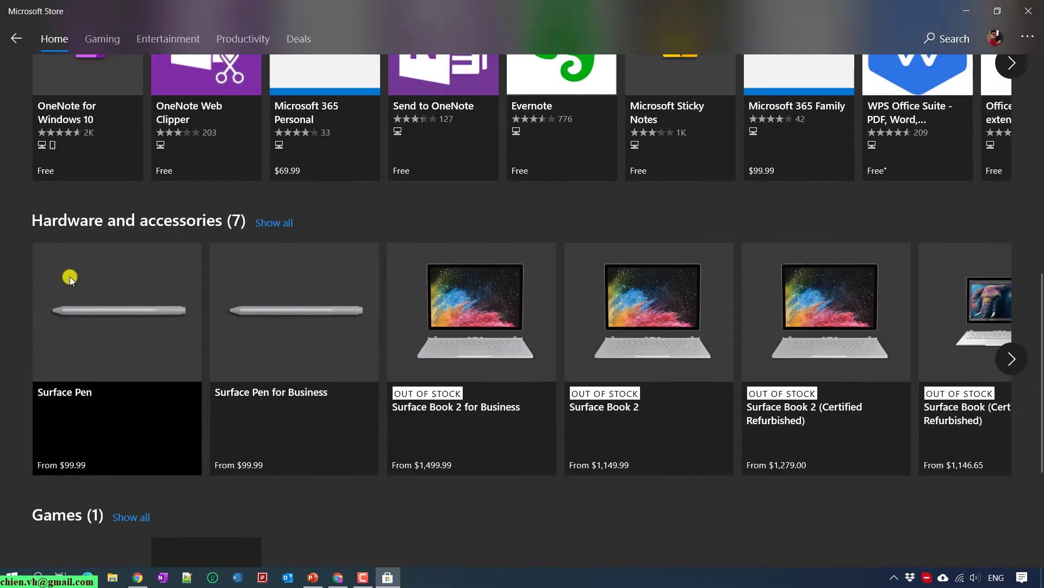
scroll(69, 277, "up", 3)
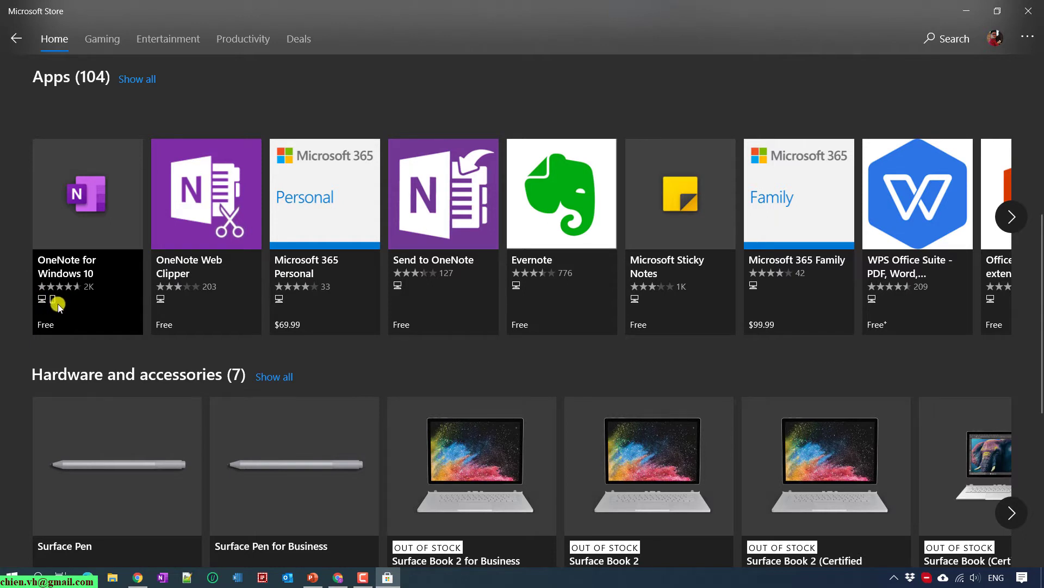
left_click(965, 11)
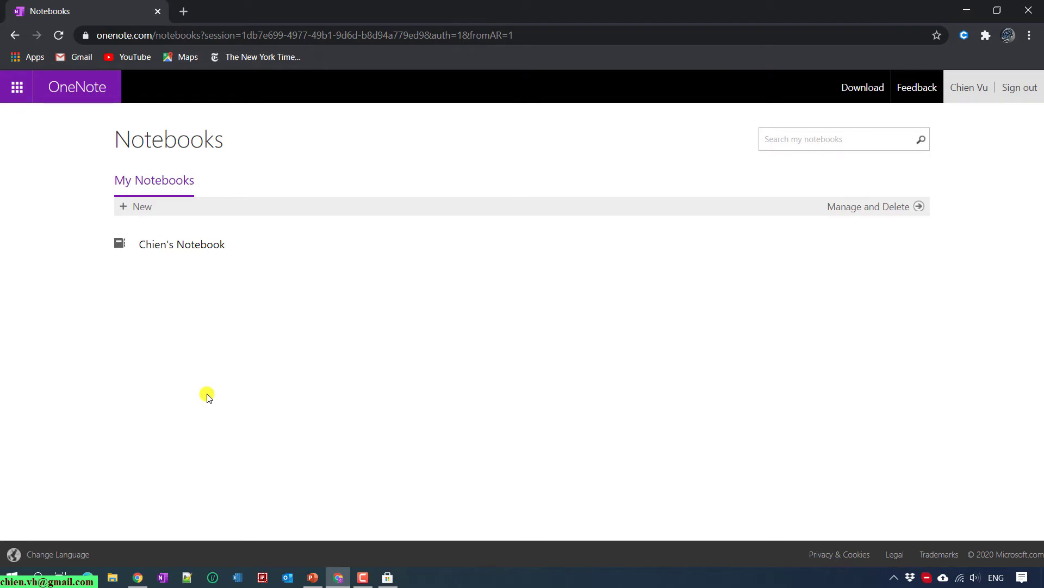
Launch OneNote for Windows 10 and sign in with the user's outlook.com Microsoft account email.
left_click(164, 577)
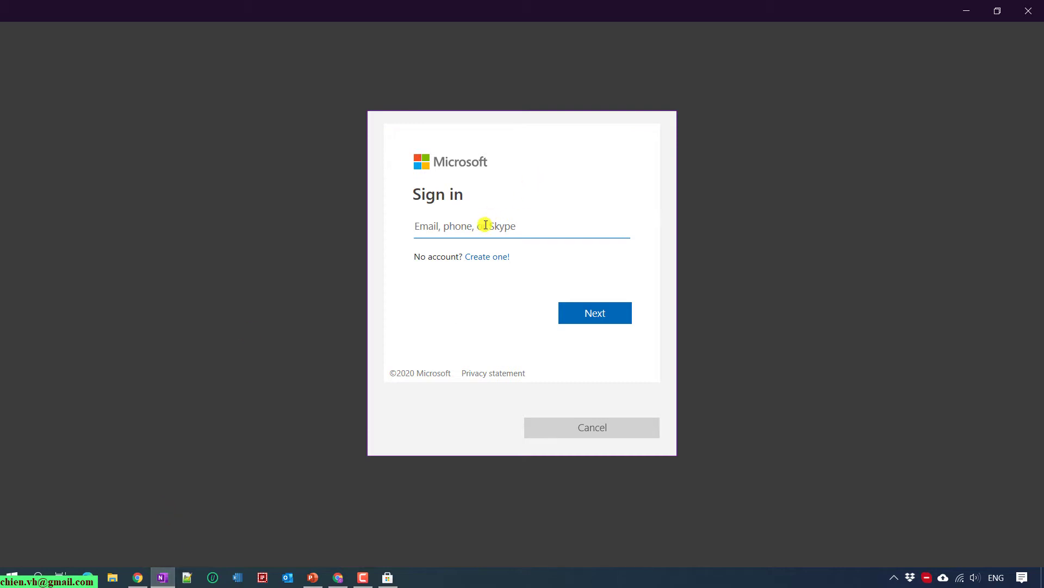
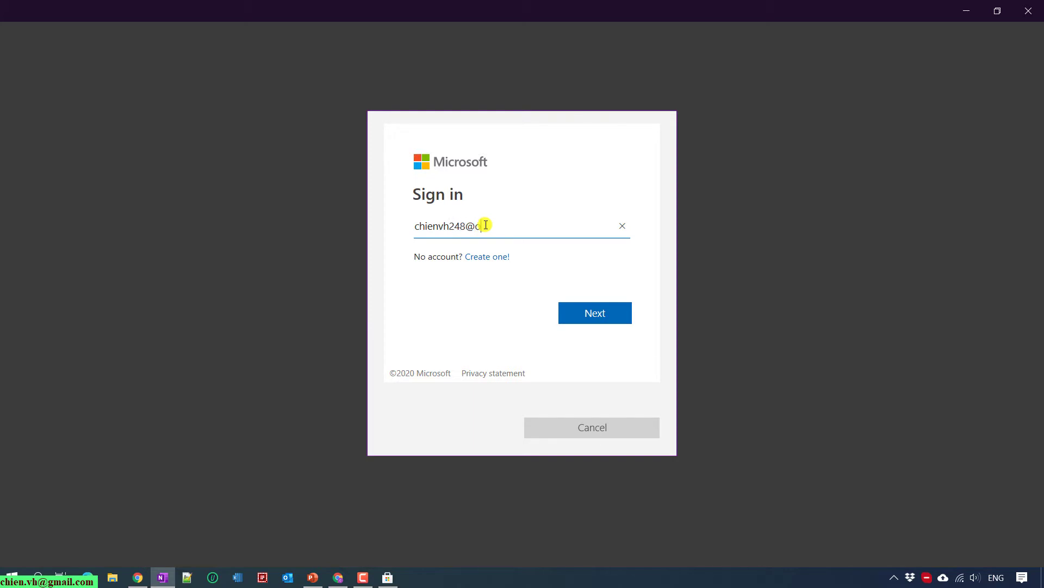
key("Return")
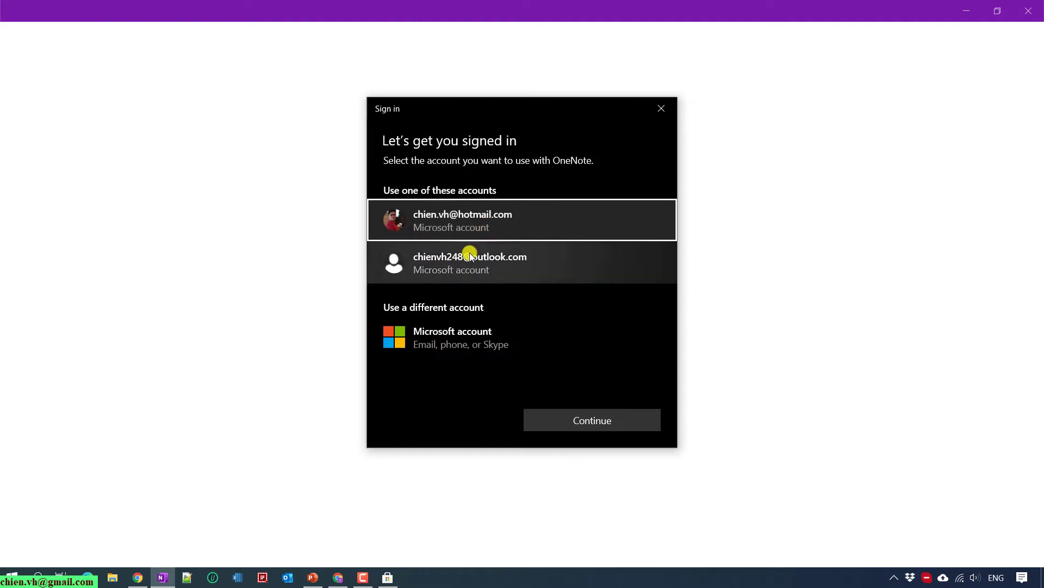
left_click(470, 255)
left_click(559, 417)
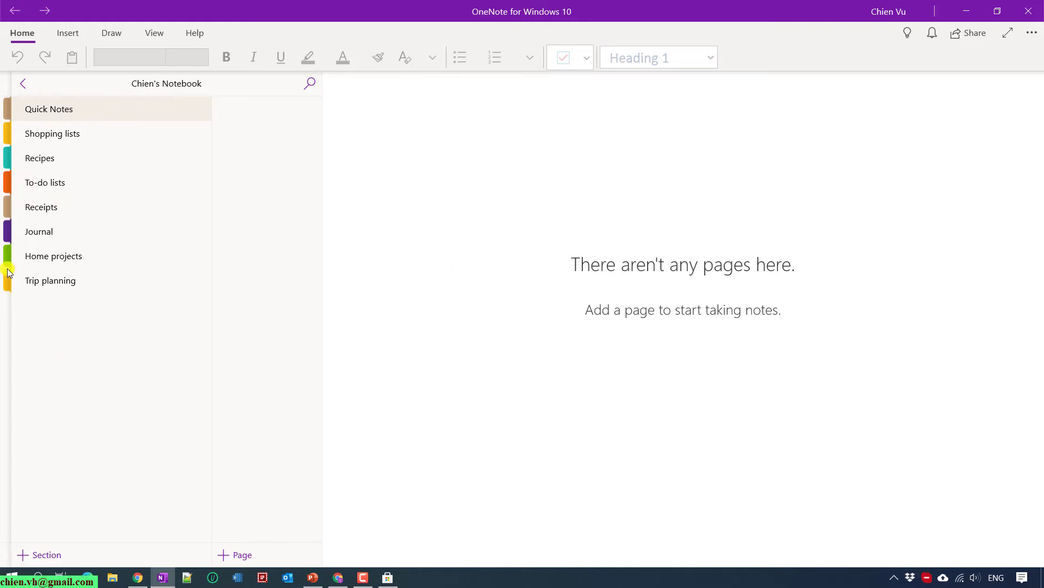
Show the notebooks pane, browse the Insert, Draw, View and Help tabs, then return to Home.
left_click(24, 83)
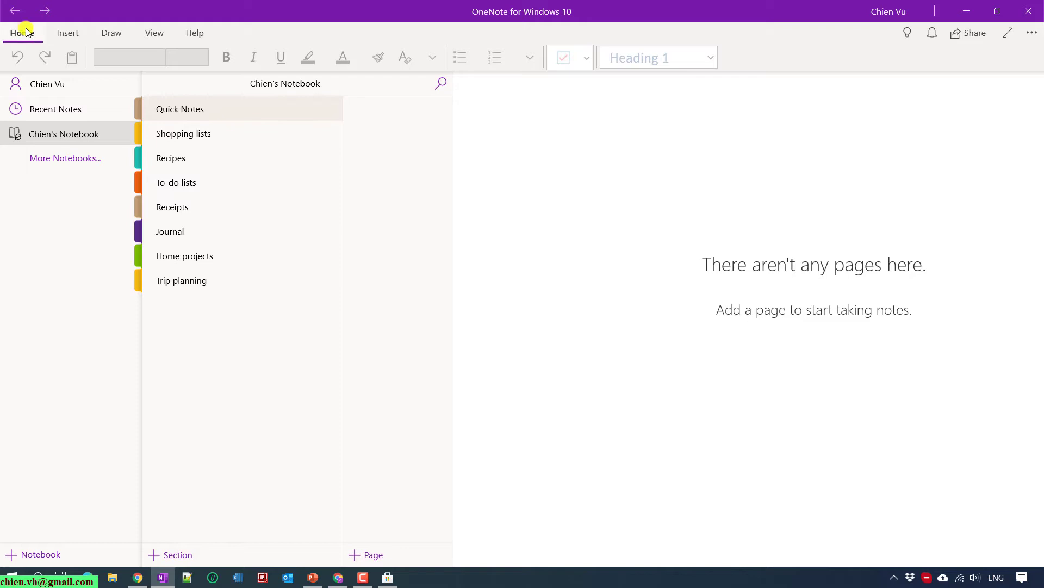
left_click(68, 32)
left_click(110, 33)
left_click(157, 33)
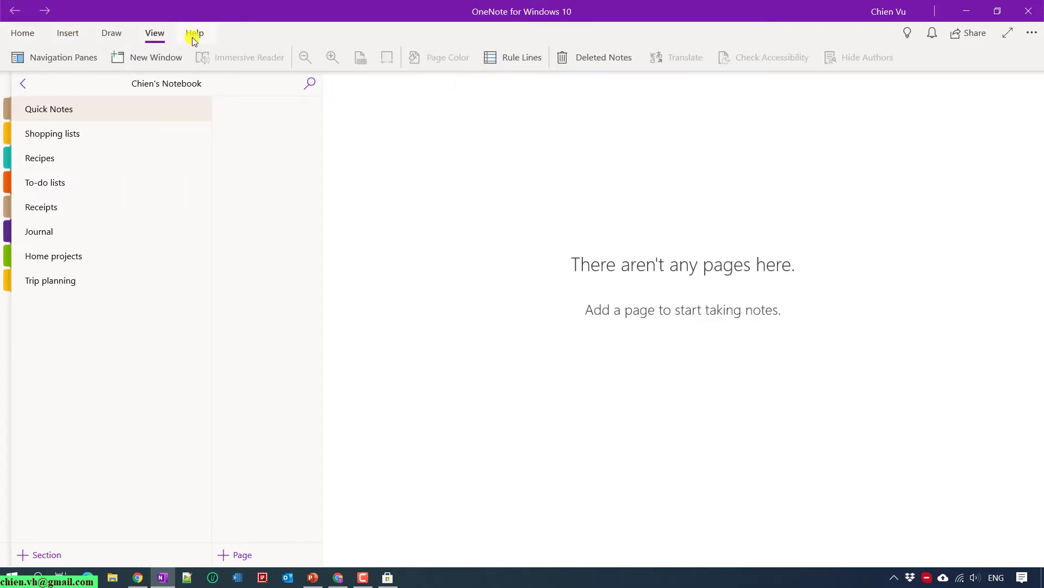
left_click(195, 34)
left_click(23, 35)
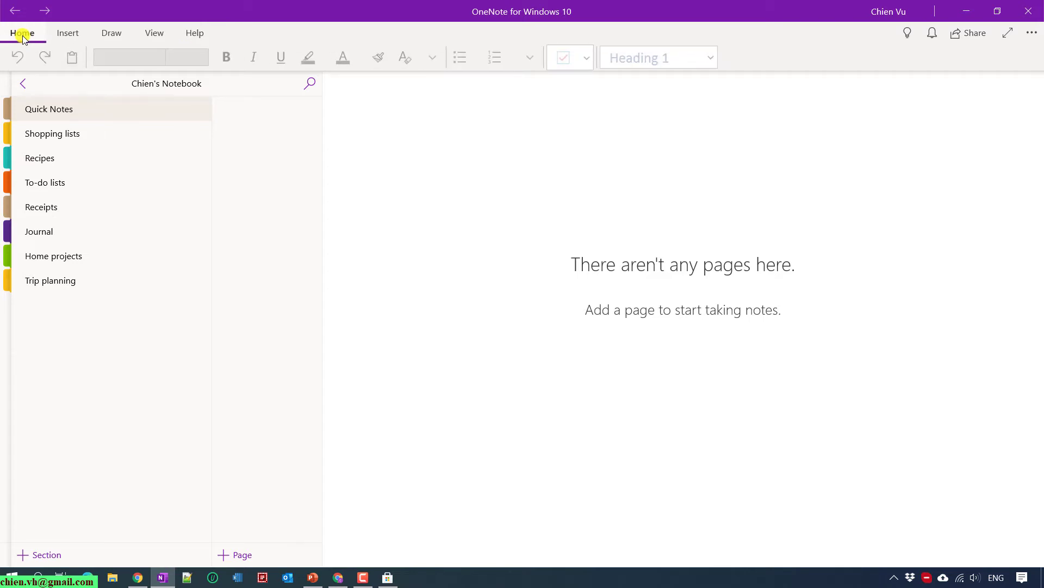
left_click(23, 82)
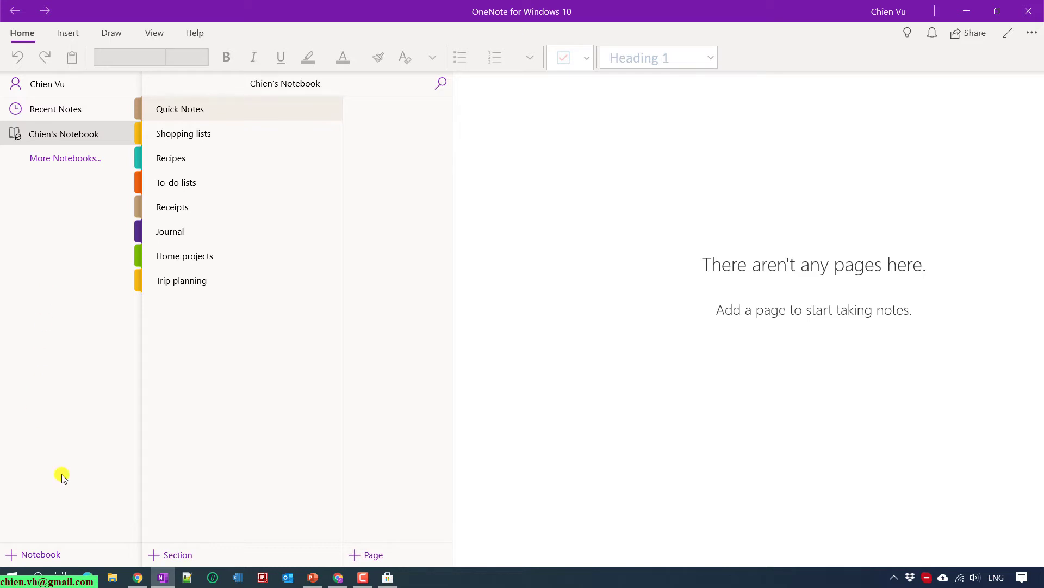
Create a notebook named 'Knowledge Management', correcting the misspelled word to Knowledge via spelling suggestions.
left_click(40, 554)
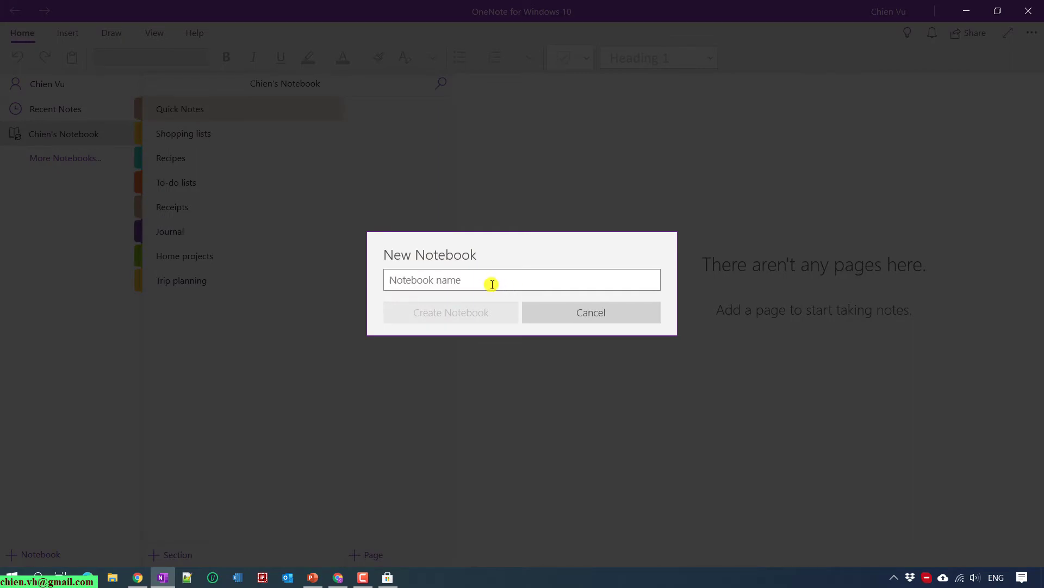
type("Kno")
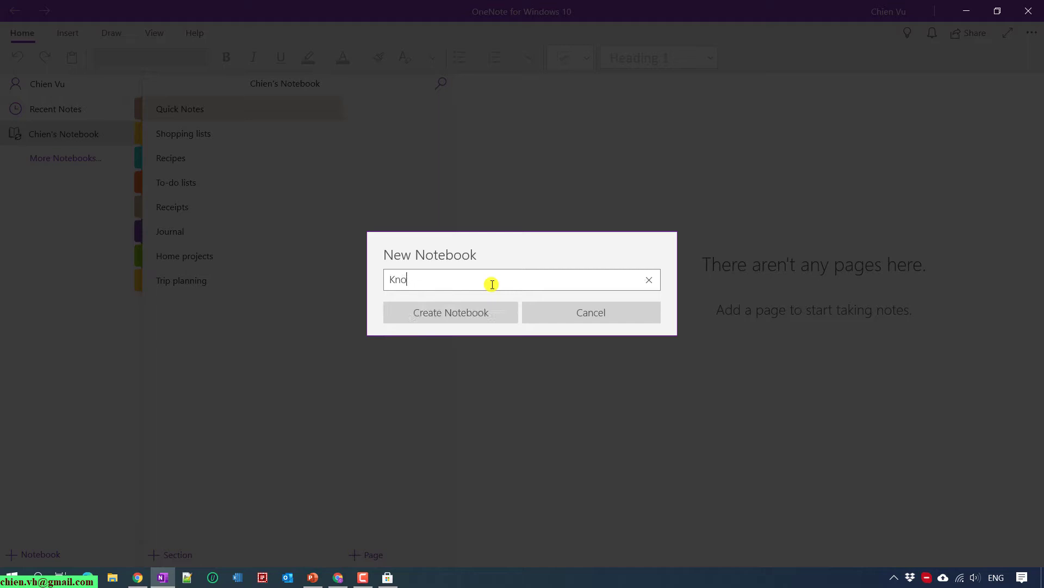
type("wlea")
type("adge Manage")
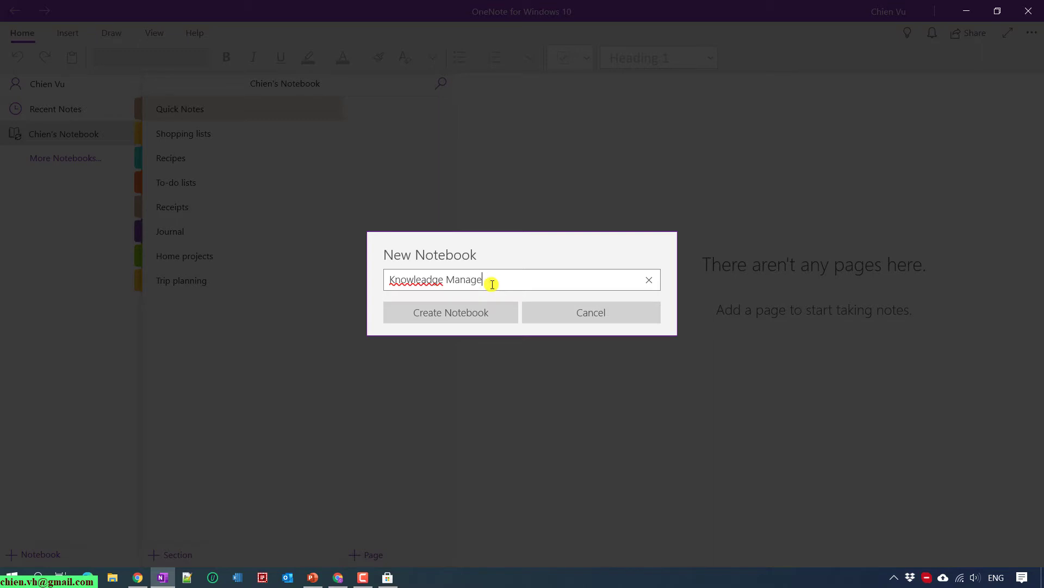
type("ment")
right_click(423, 275)
left_click(407, 286)
right_click(406, 282)
mouse_move(452, 298)
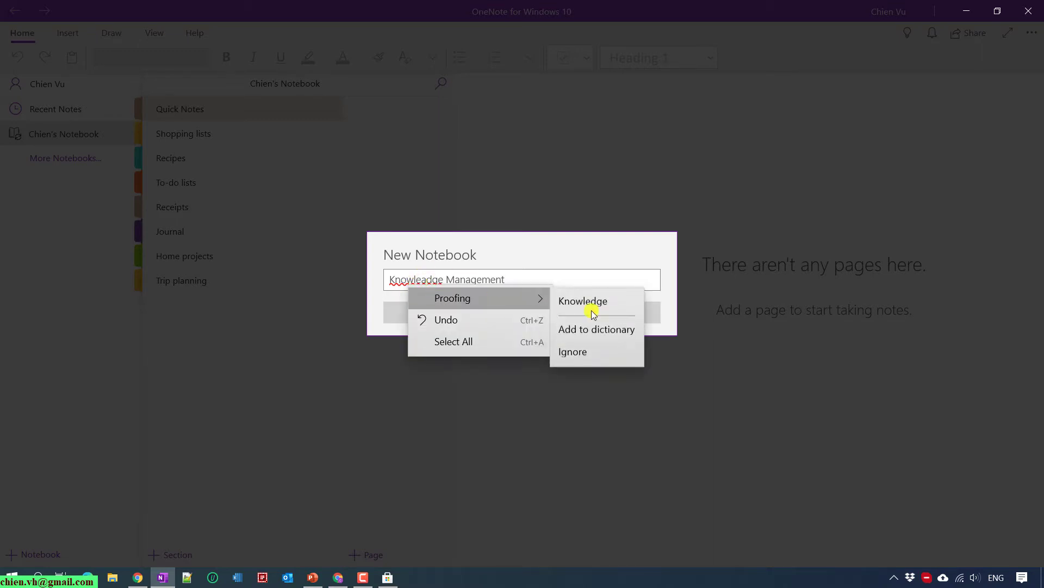
left_click(592, 309)
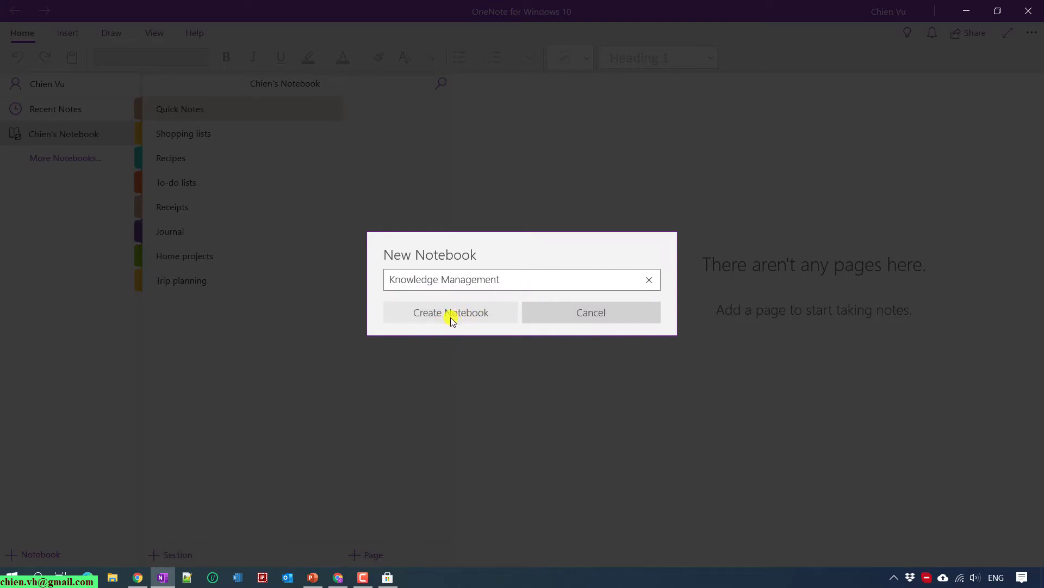
left_click(451, 319)
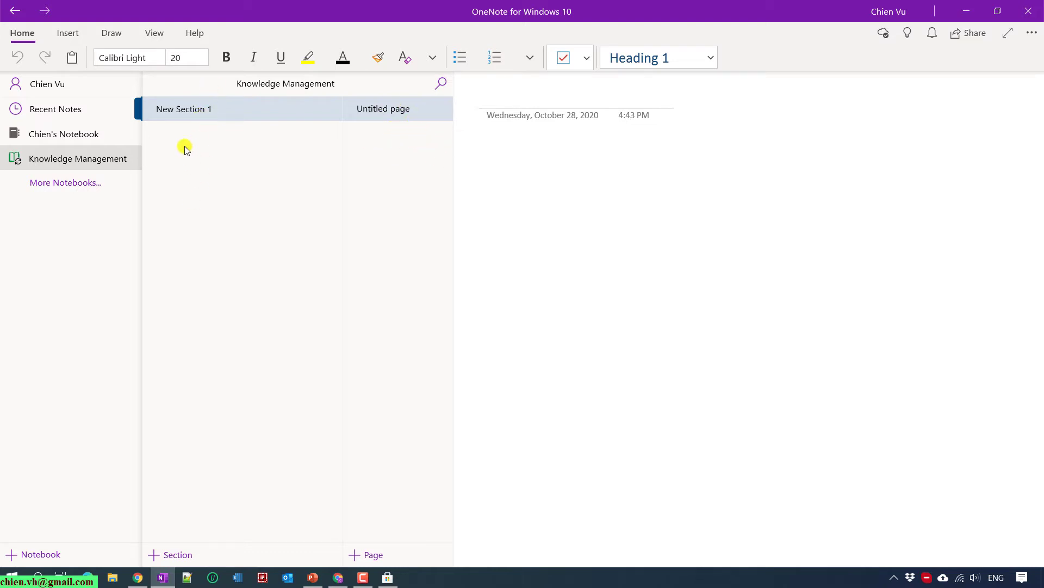
Rename New Section 1 to Project Management.
right_click(170, 109)
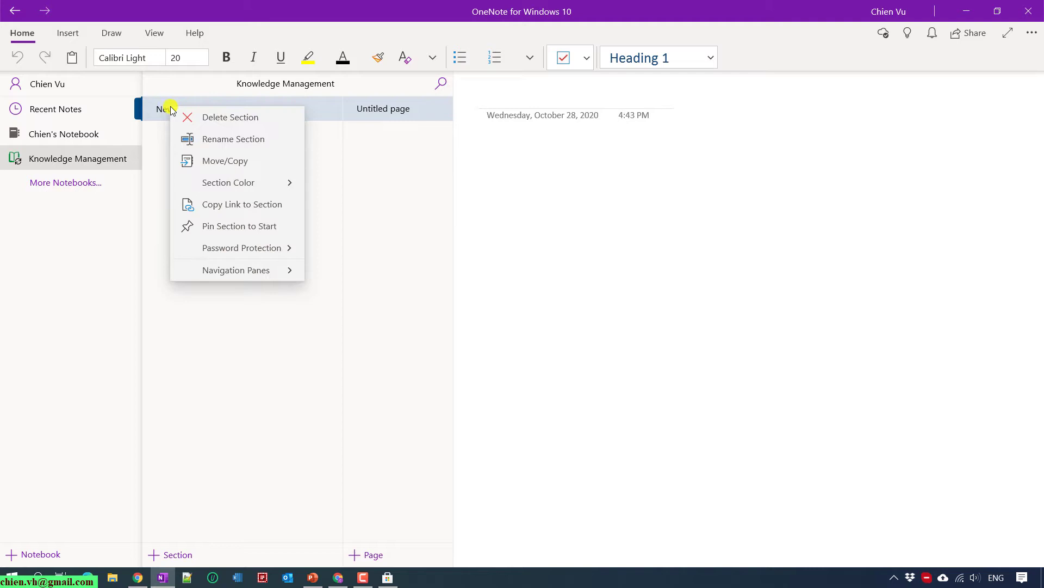
left_click(228, 136)
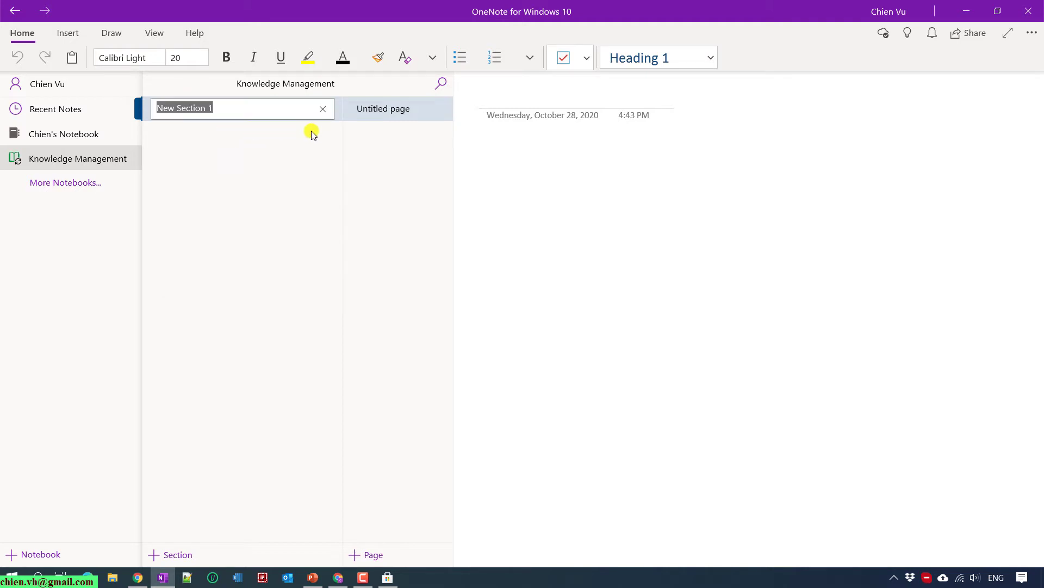
type("Project Management")
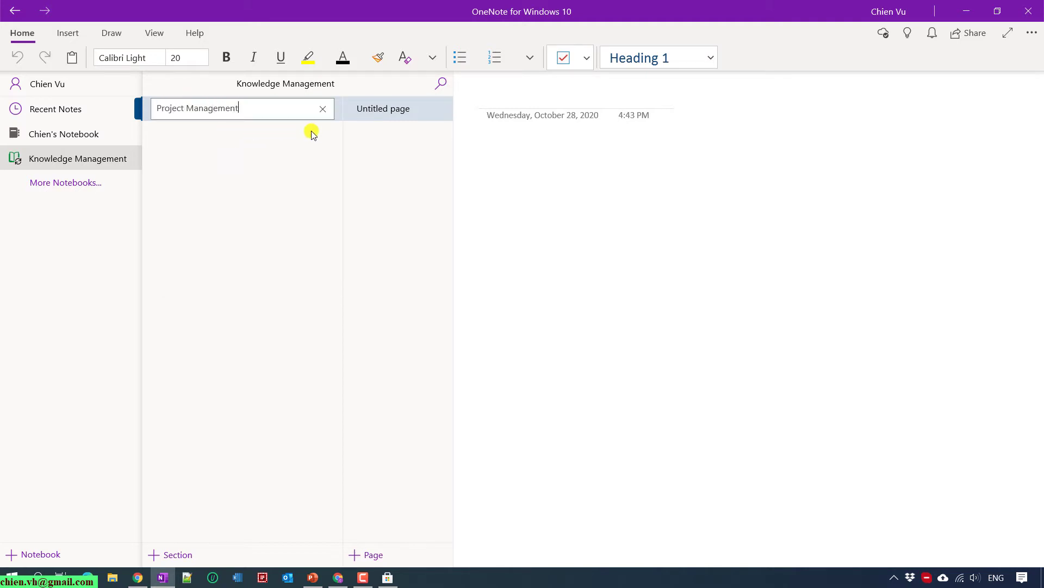
key("Return")
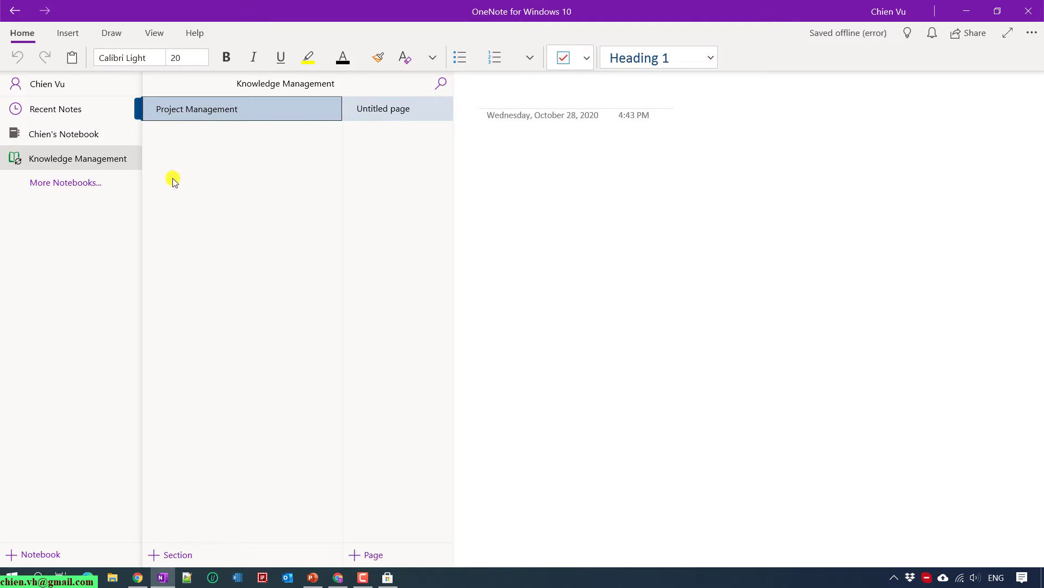
Add new sections named Soft Skills and Lesson Learned.
key("ctrl+t")
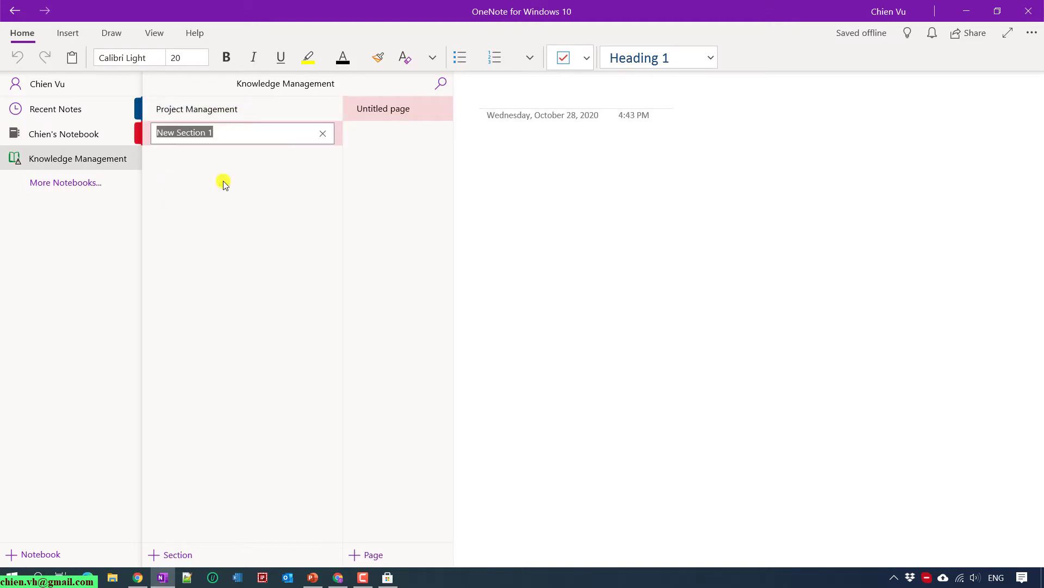
type("Soft")
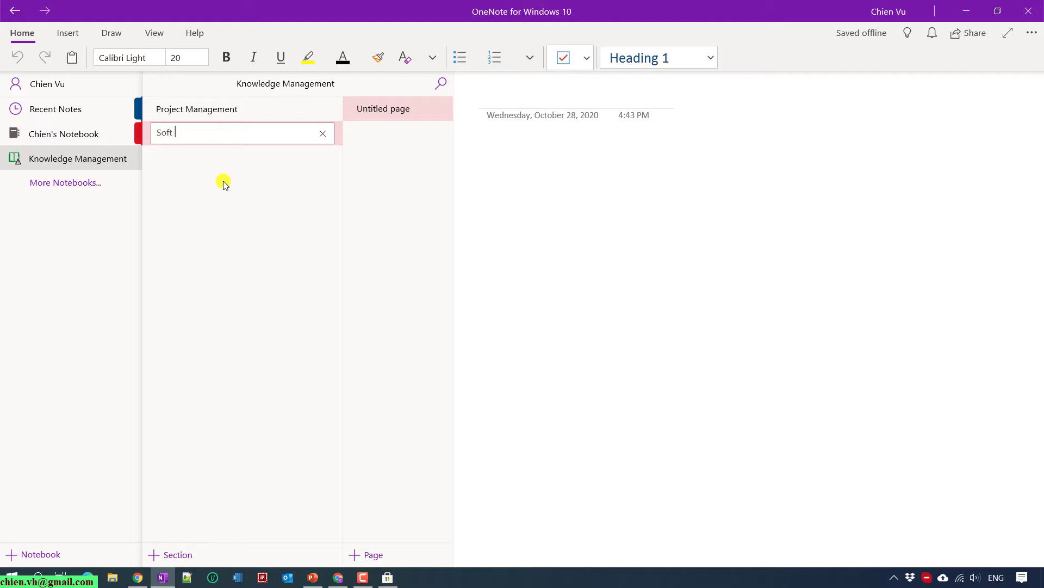
type(" Skills")
key("Return")
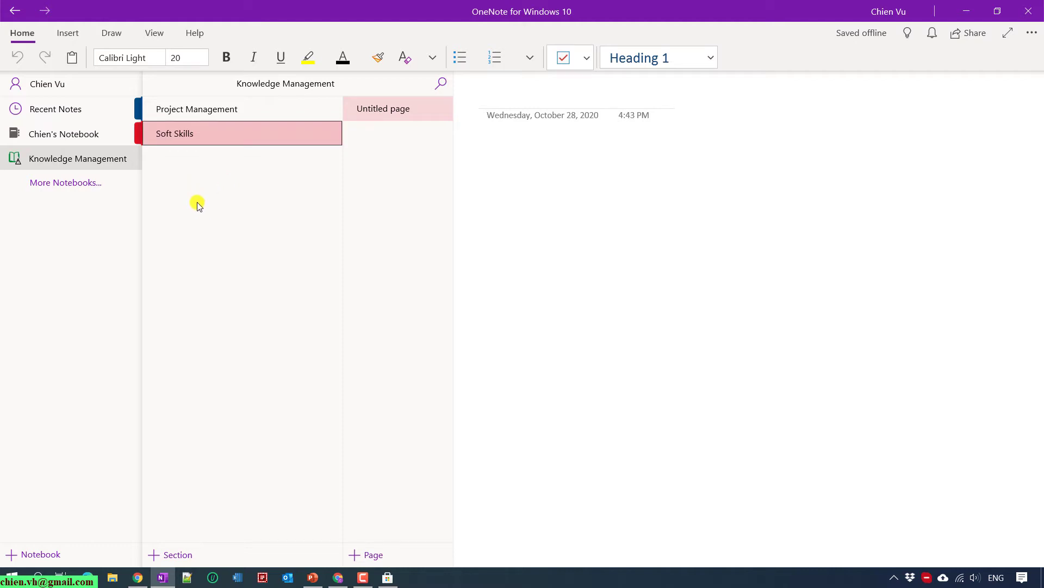
right_click(197, 203)
left_click(259, 215)
type("L")
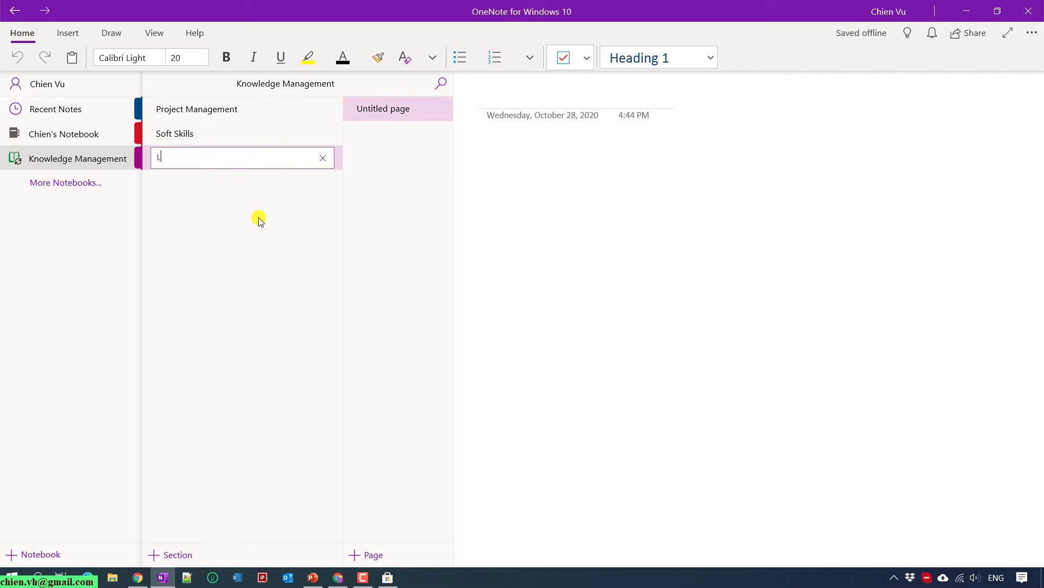
type("esson Learned")
key("Return")
right_click(185, 213)
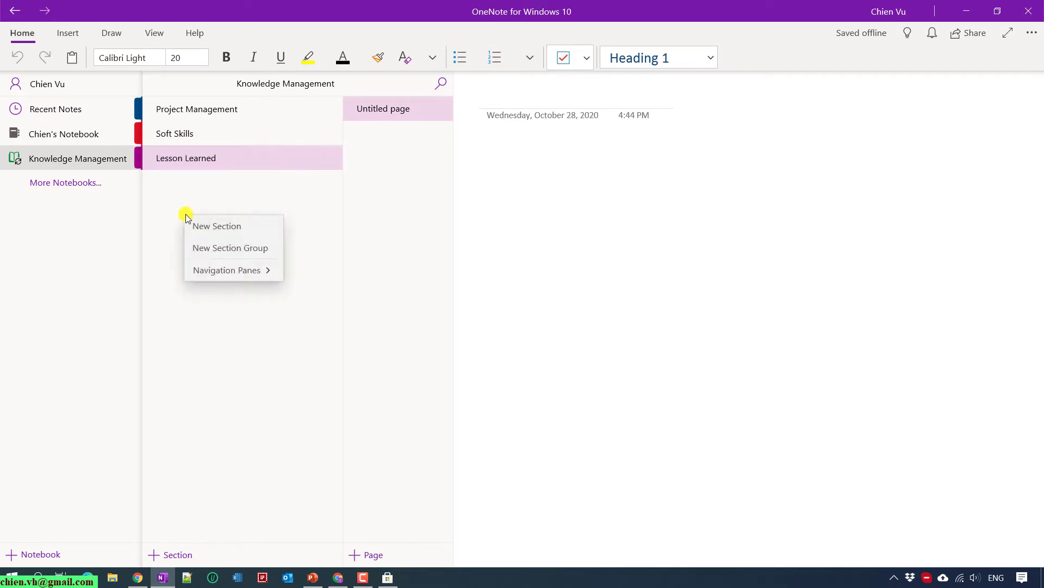
left_click(247, 186)
Check the new sections, then title Project Management's first page 'Initiating'.
left_click(240, 113)
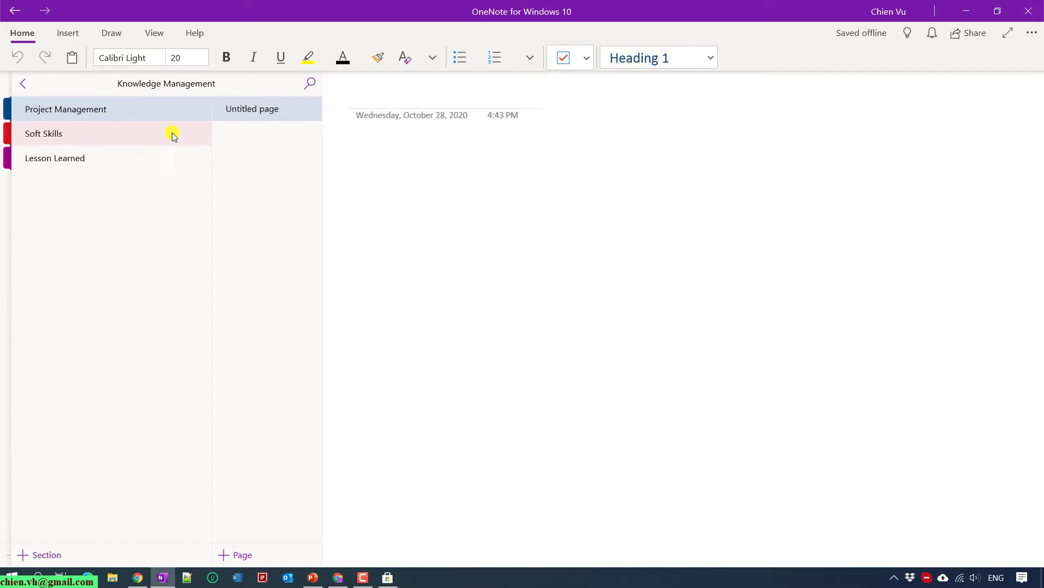
left_click(49, 135)
left_click(56, 158)
left_click(70, 129)
left_click(67, 162)
left_click(75, 109)
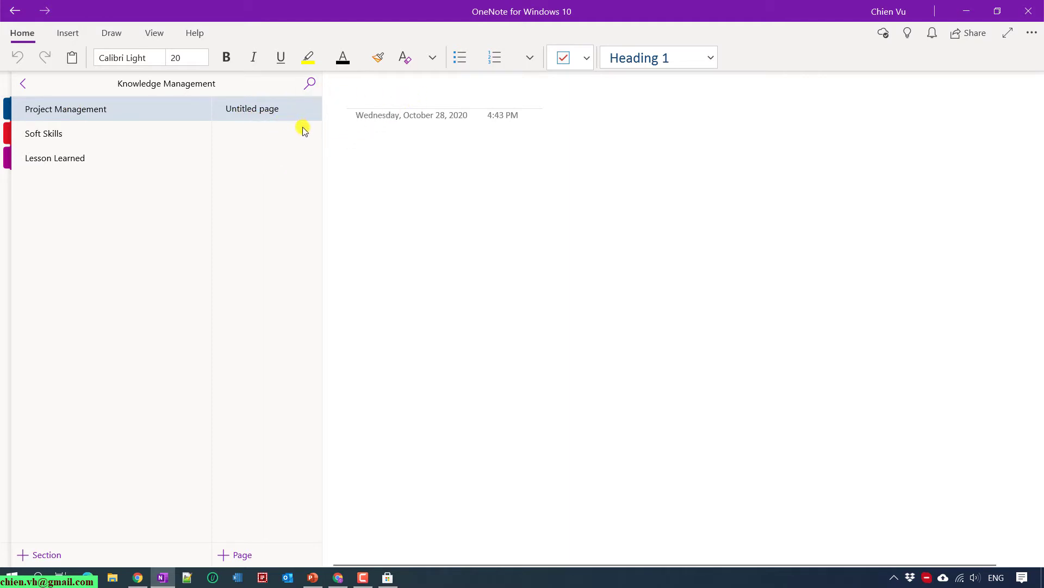
left_click(397, 97)
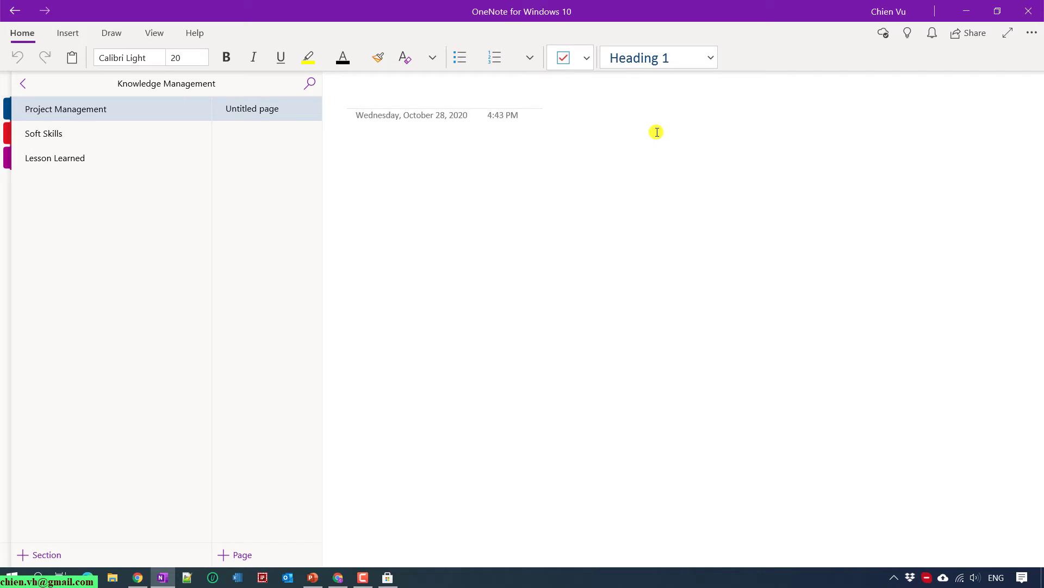
type("In")
type("itiating")
key("Return")
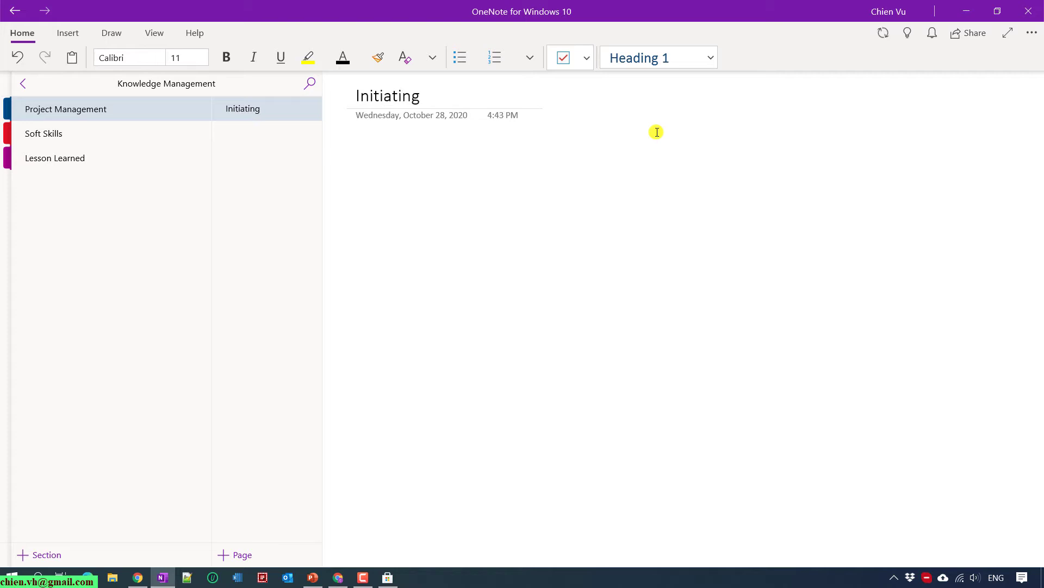
Add pages titled Planning and Executing to Project Management.
right_click(234, 149)
left_click(280, 165)
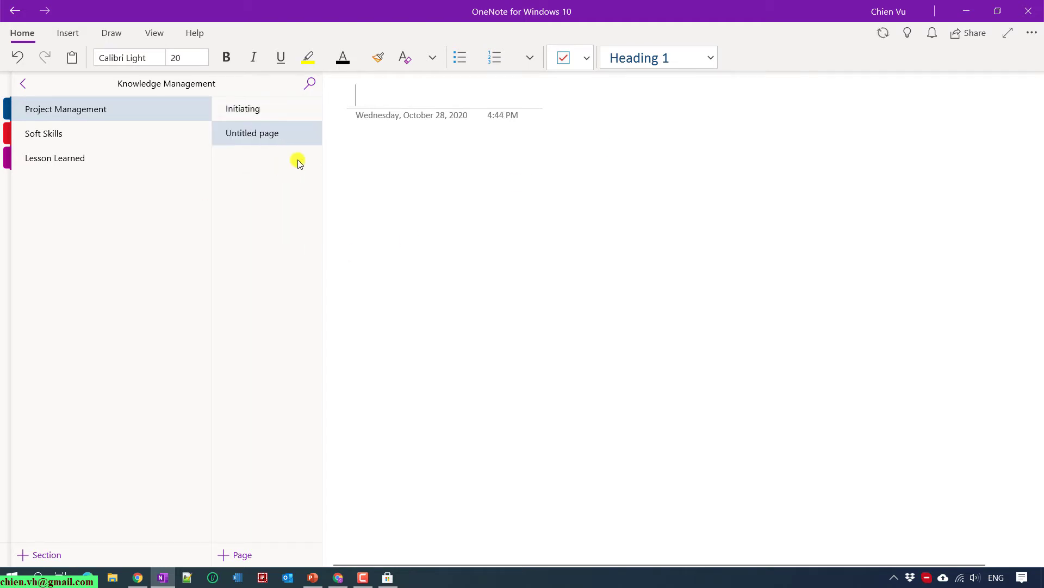
type("PLann")
key("BackSpace")
key("BackSpace")
key("BackSpace")
key("BackSpace")
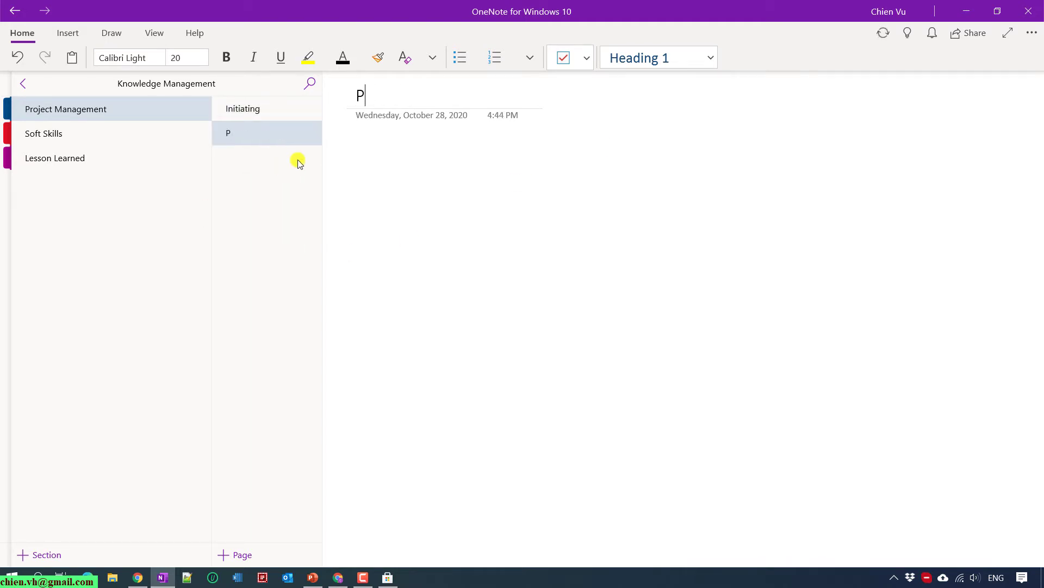
type("lanning")
key("Return")
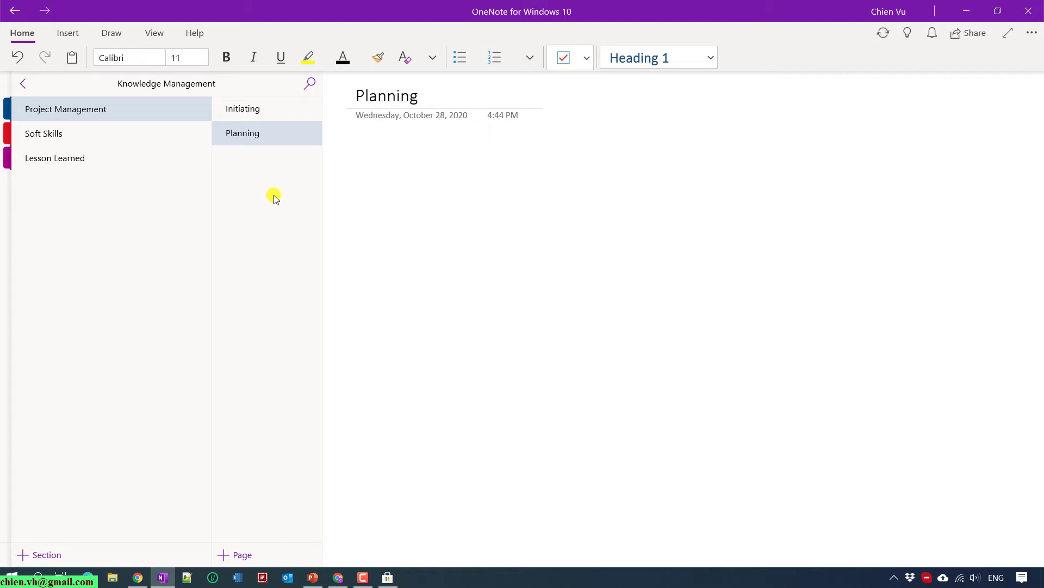
right_click(270, 194)
left_click(302, 214)
type("Exe")
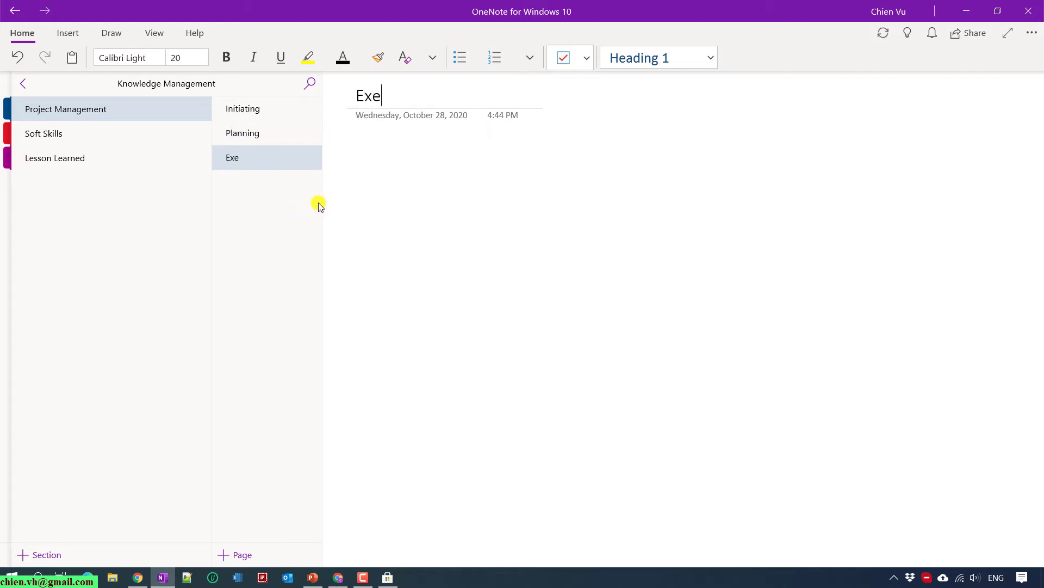
type("cuting")
key("Return")
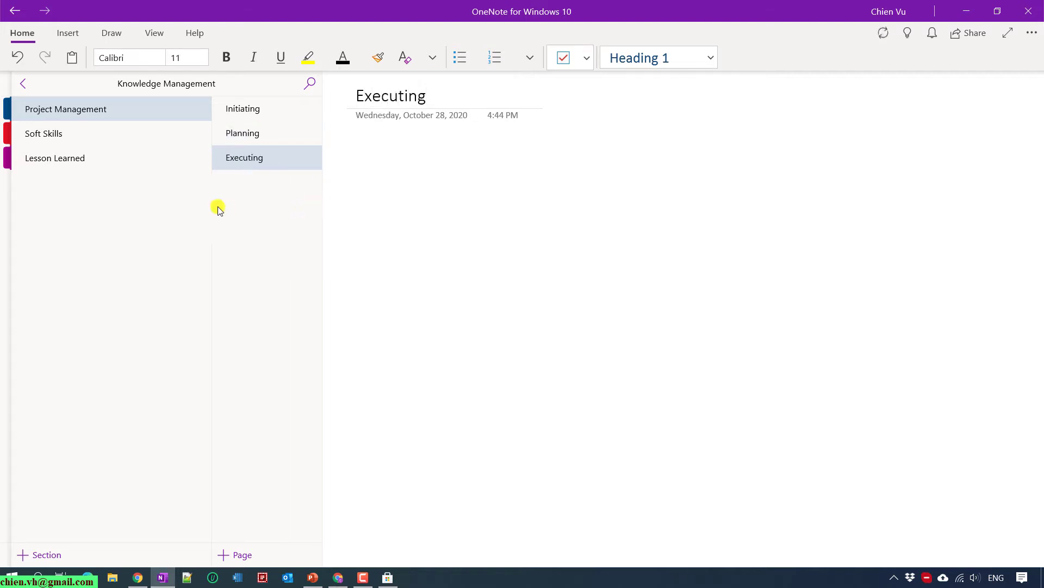
Add pages titled Managing and Closing, then return to the Project Management section.
right_click(240, 216)
left_click(272, 228)
type("M")
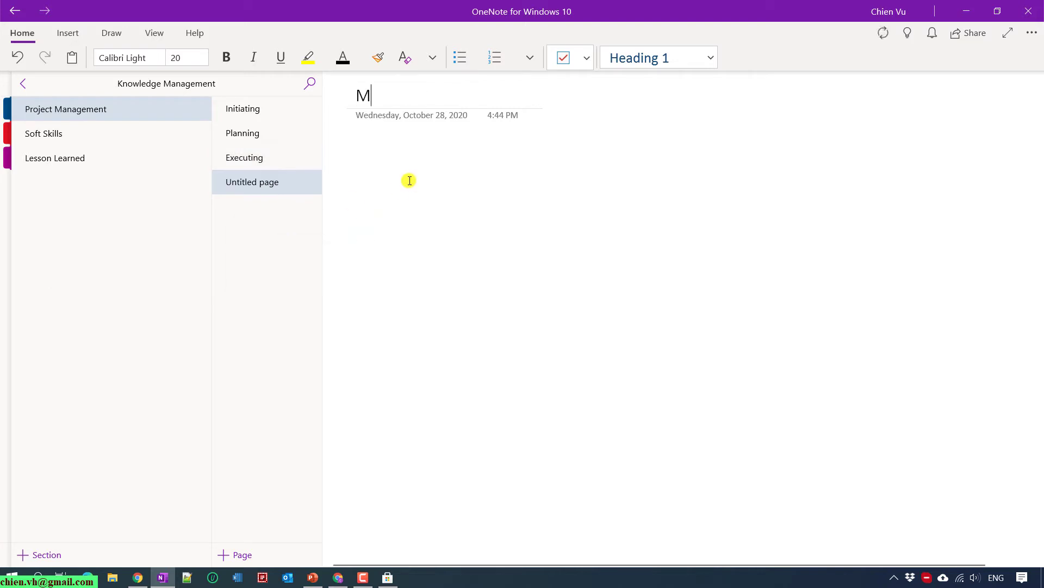
type("anaging")
key("Return")
right_click(263, 245)
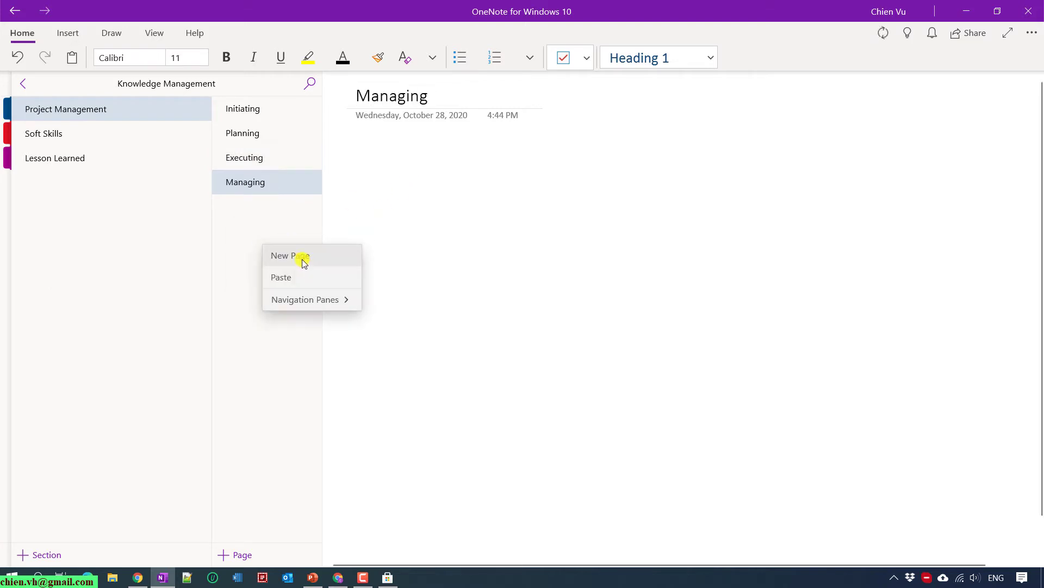
left_click(304, 262)
type("C")
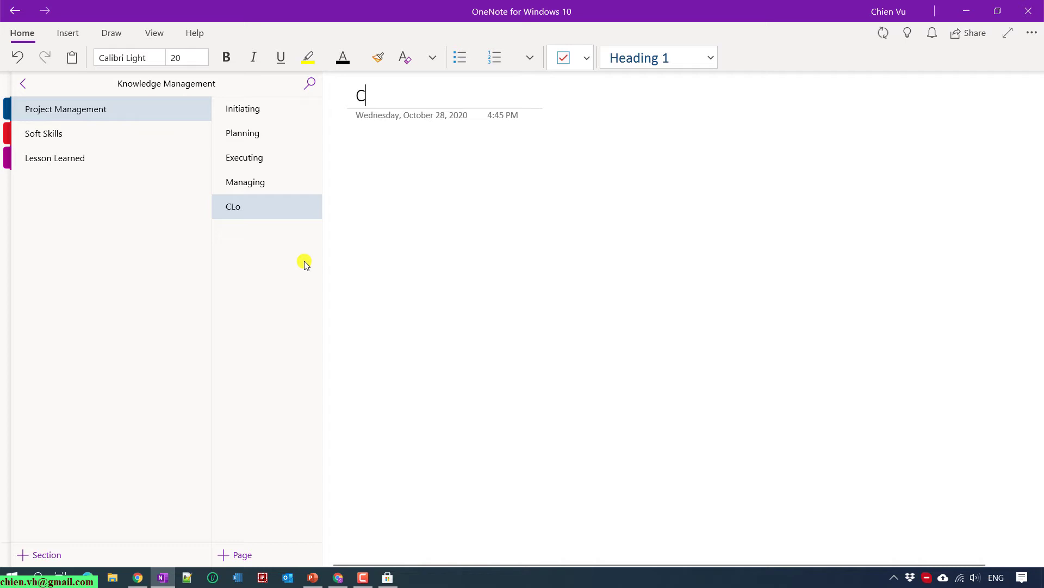
type("Loslosing")
key("Return")
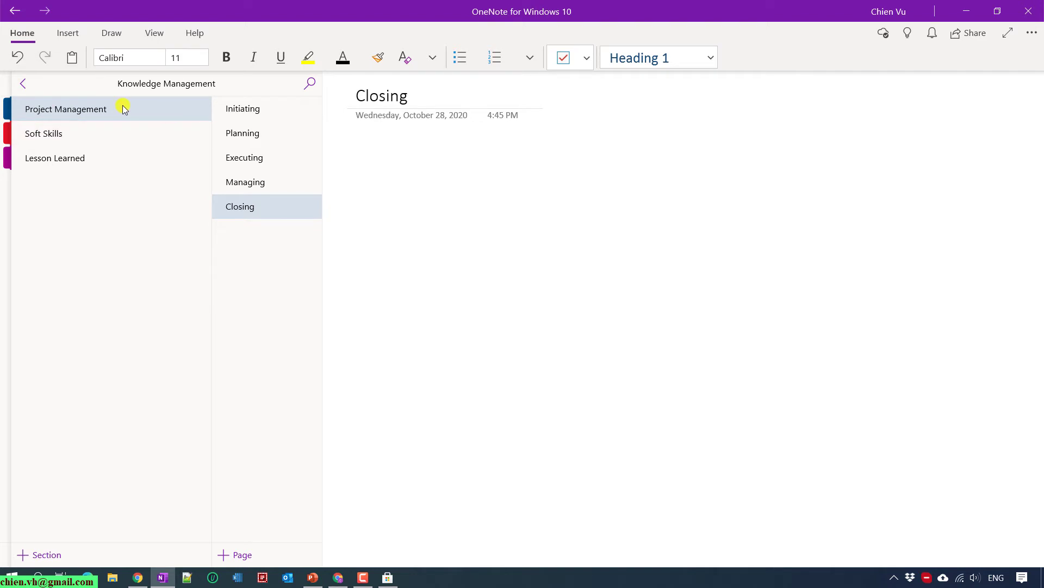
left_click(24, 83)
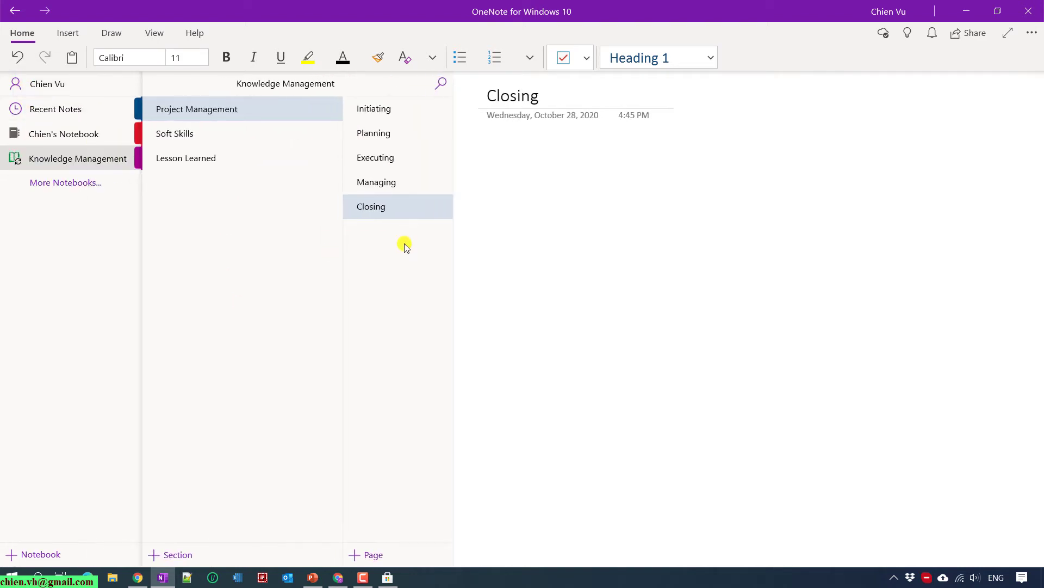
left_click(192, 135)
left_click(106, 109)
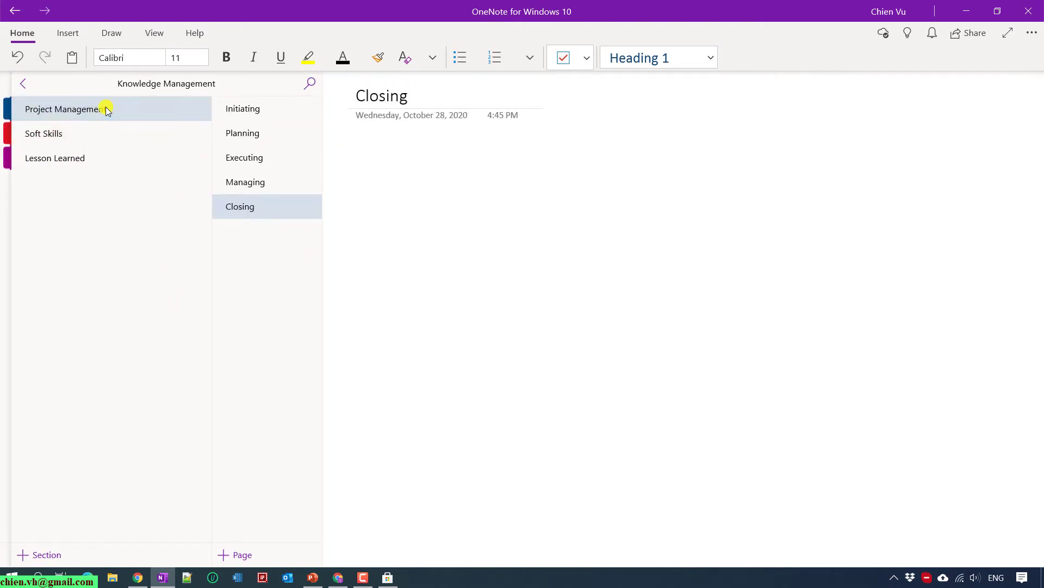
In Soft Skills, title the first page Negotiation and add pages Skill 2 and Skill 3.
left_click(69, 135)
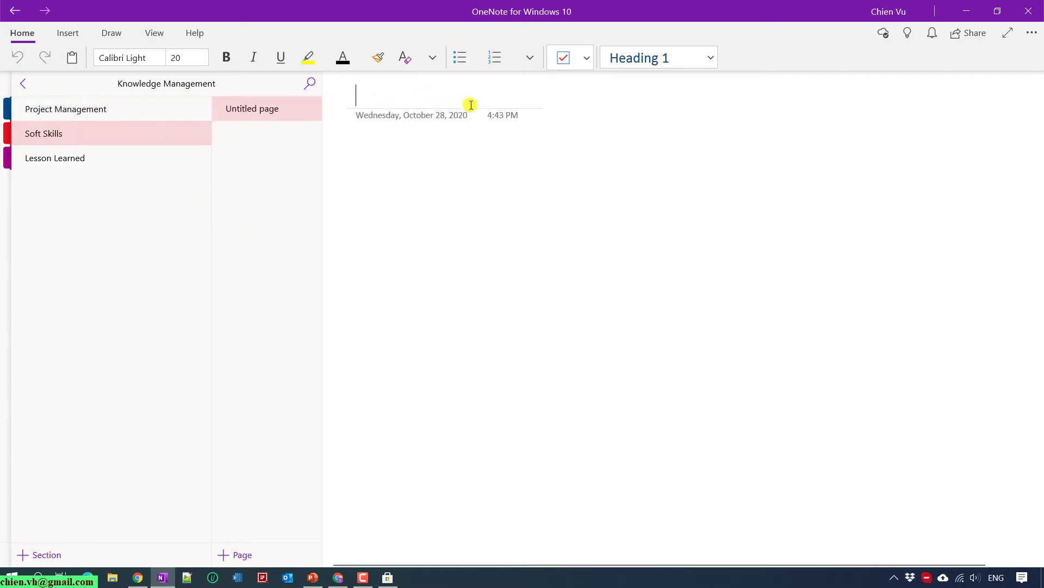
type("Negotiation")
key("Return")
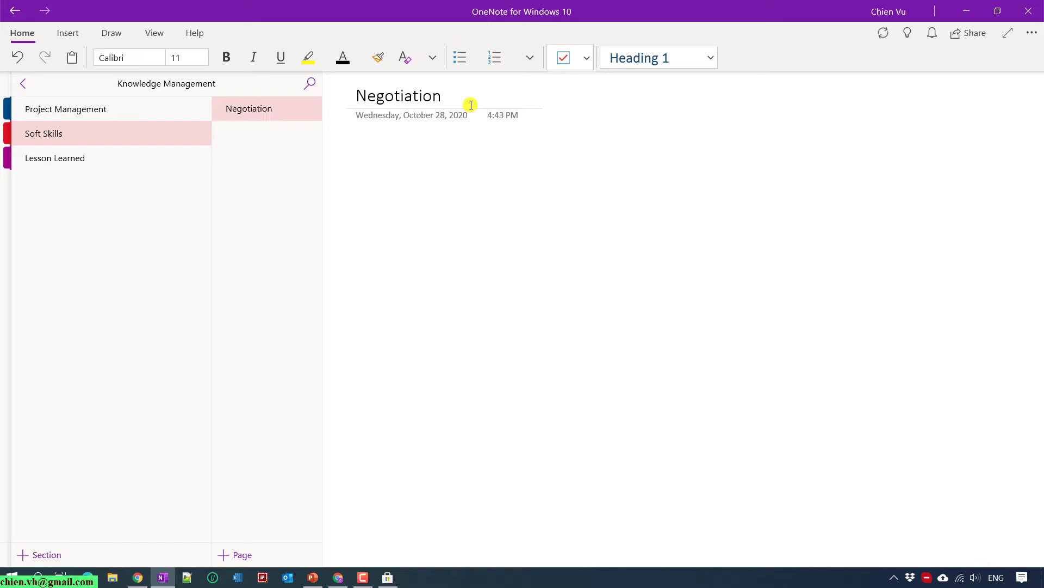
right_click(234, 143)
left_click(282, 156)
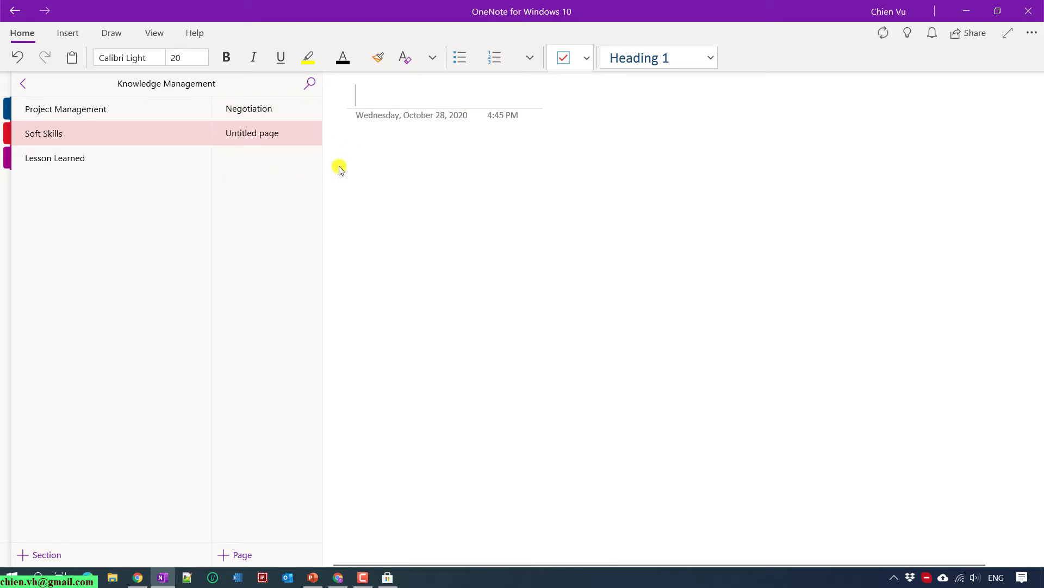
type("Skill 2")
key("Return")
right_click(299, 206)
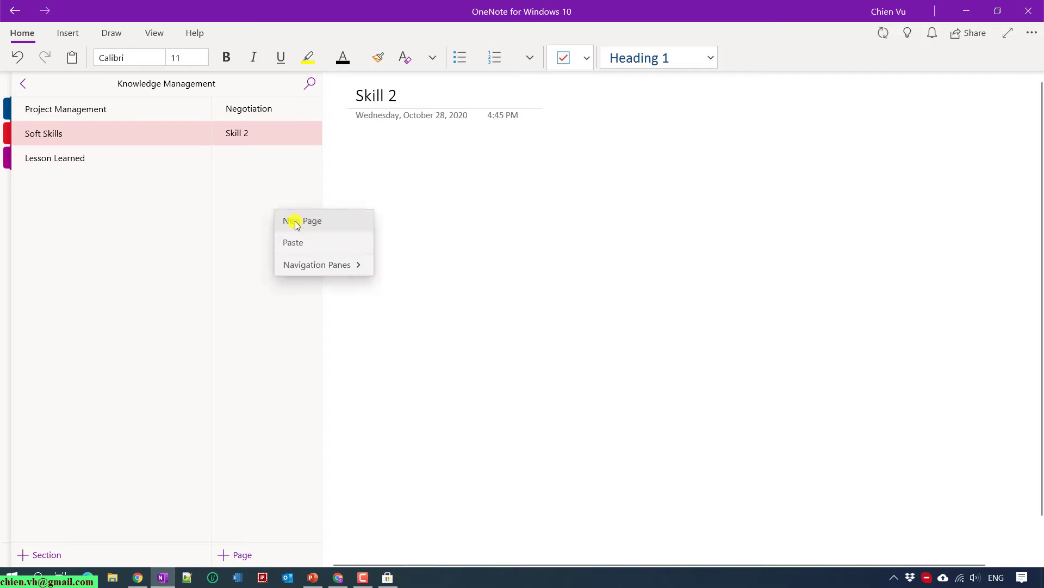
left_click(296, 219)
type("Skill")
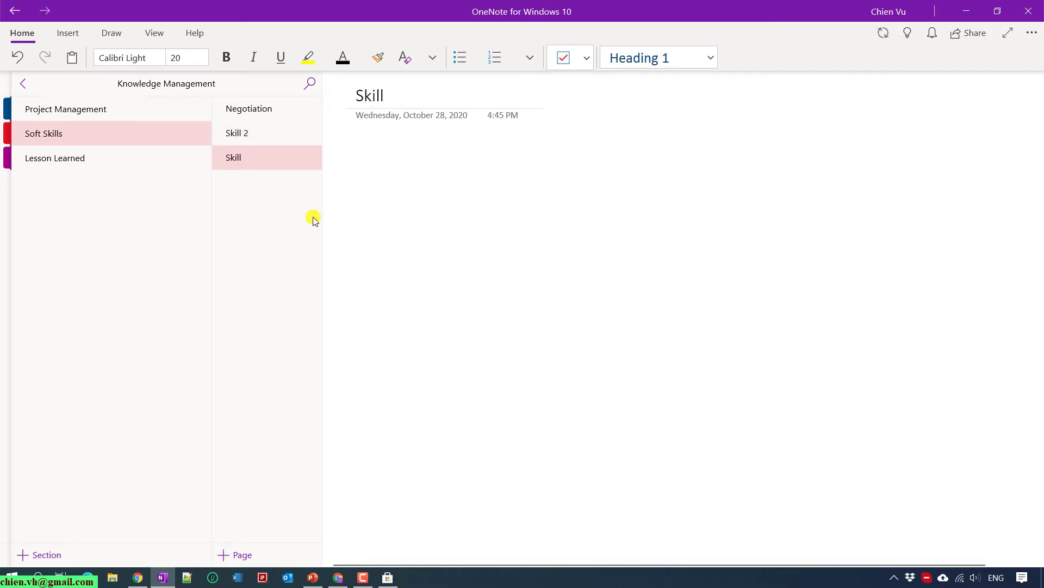
type(" 3")
key("Return")
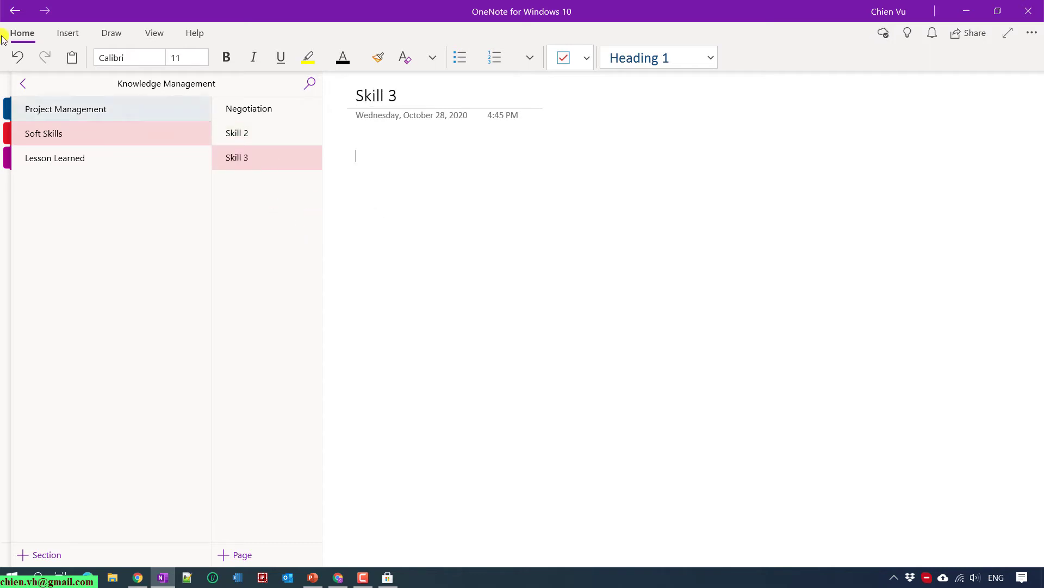
Add Skill 4 and Skill 5 pages to Soft Skills.
right_click(239, 217)
left_click(263, 229)
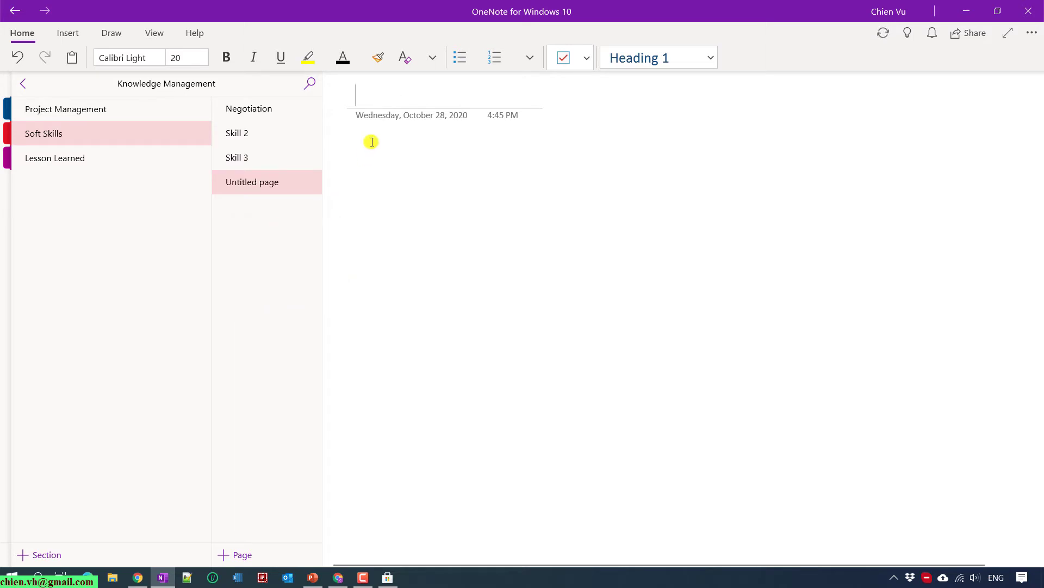
type("Skill 4")
key("Return")
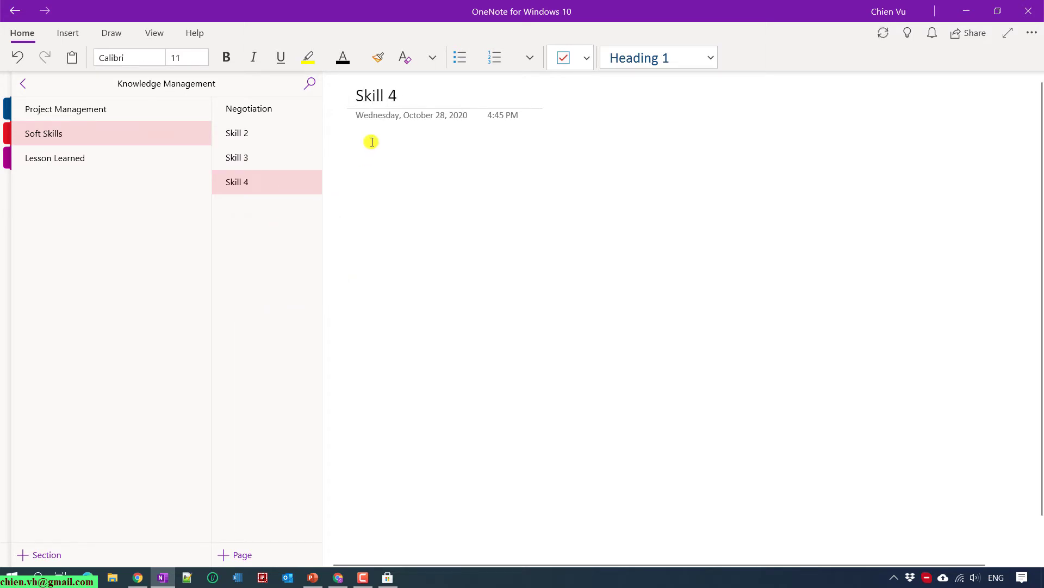
right_click(254, 230)
left_click(299, 245)
type("Sk")
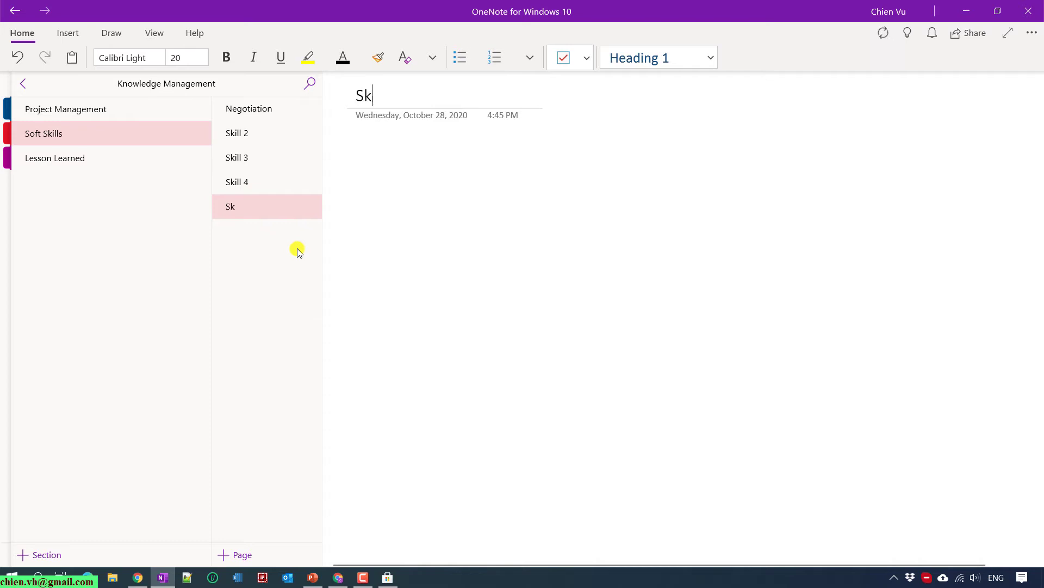
type("ill 5")
key("Return")
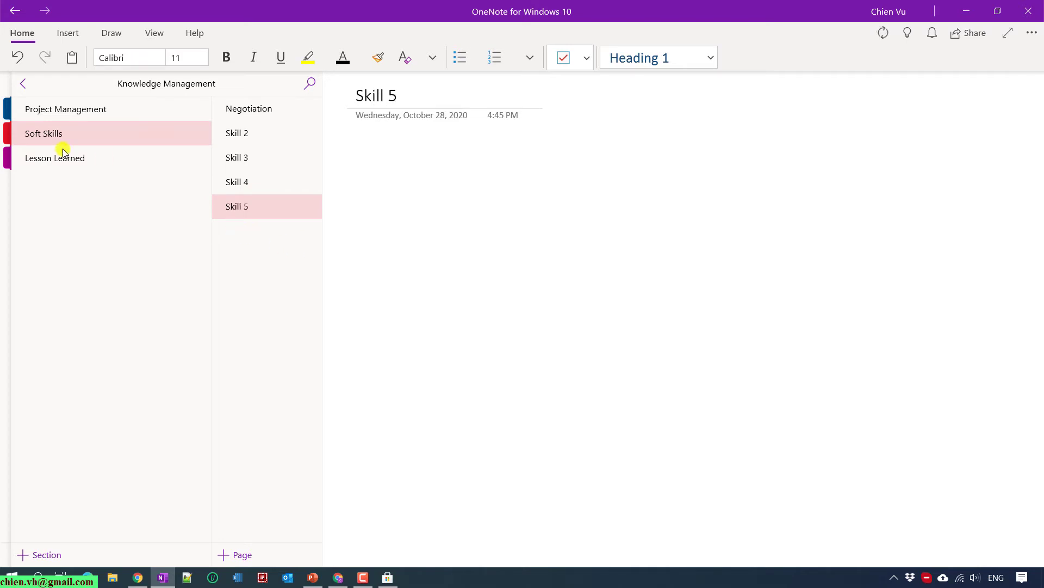
Give Lesson Learned pages Project 01 and Project 02, then open Project Management.
left_click(48, 158)
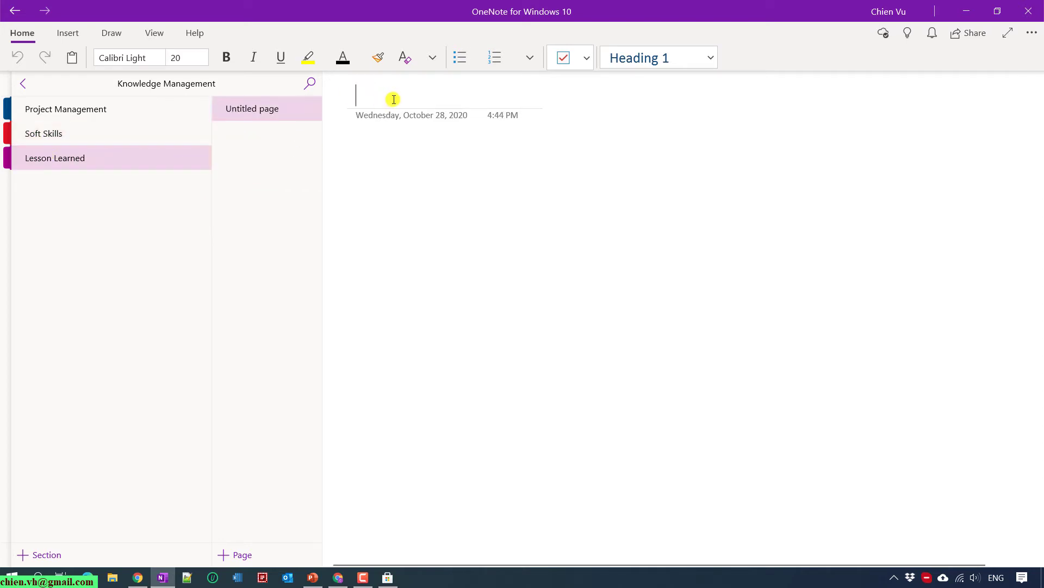
type("Proejct")
key("BackSpace")
type("jec")
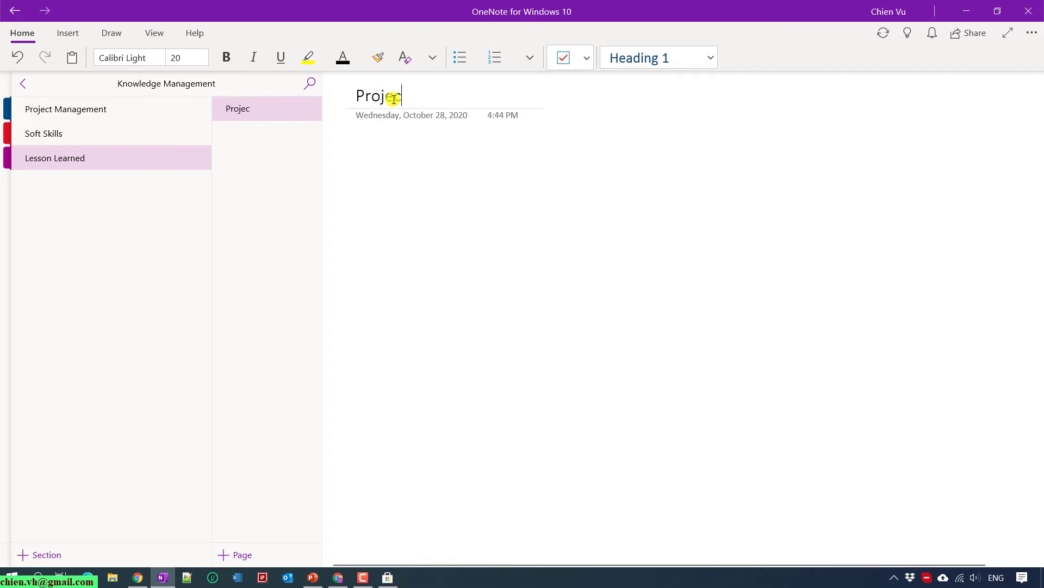
type("t 01")
key("Return")
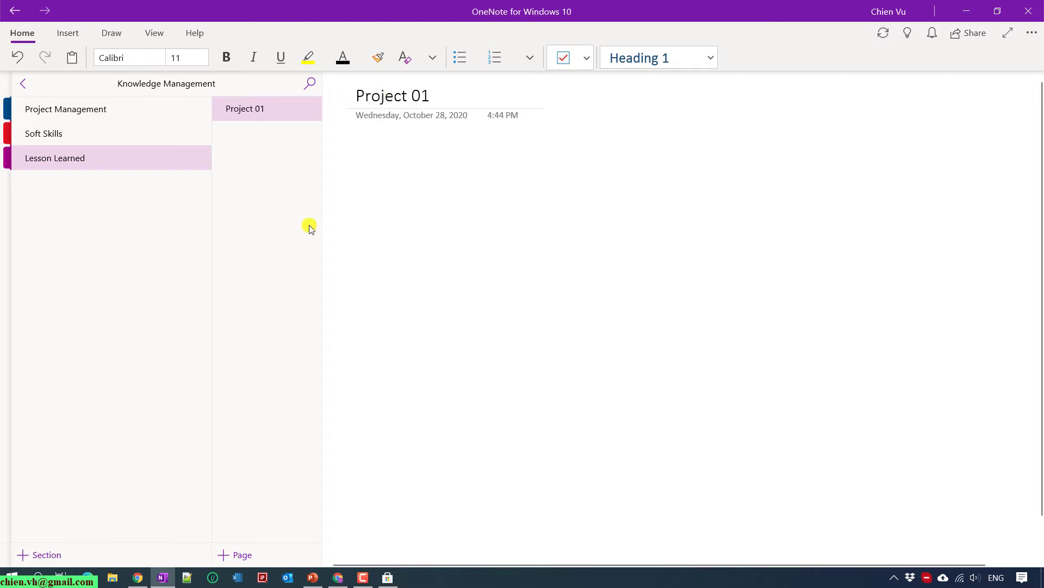
left_click(274, 213)
type("Proje")
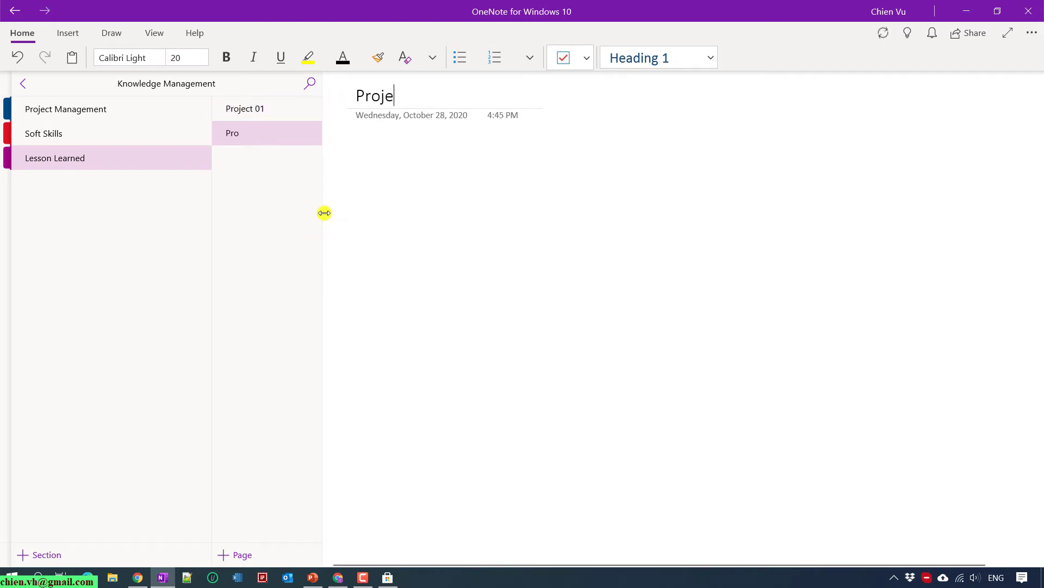
type("ct2")
key("Return")
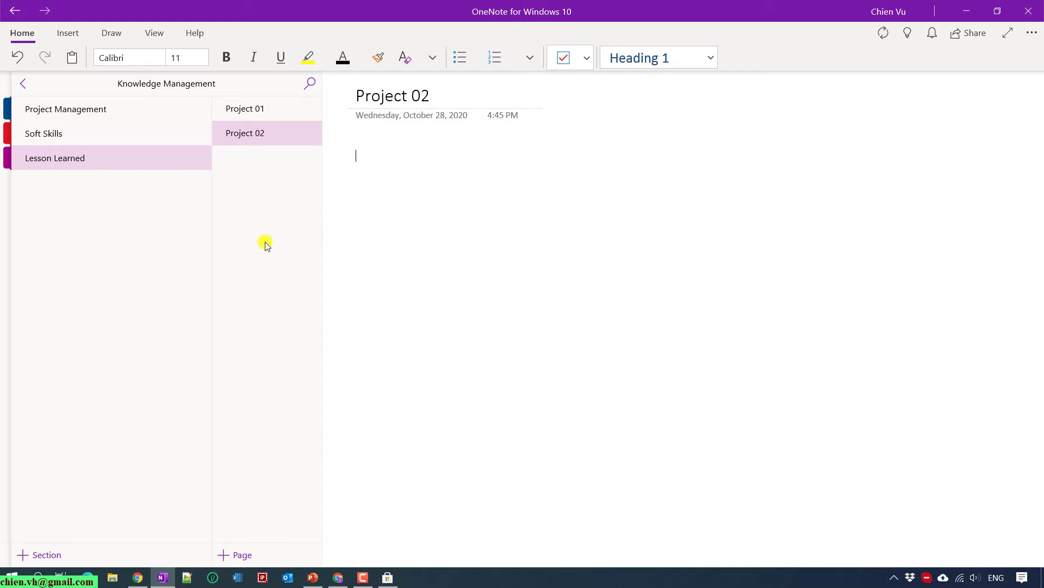
left_click(74, 115)
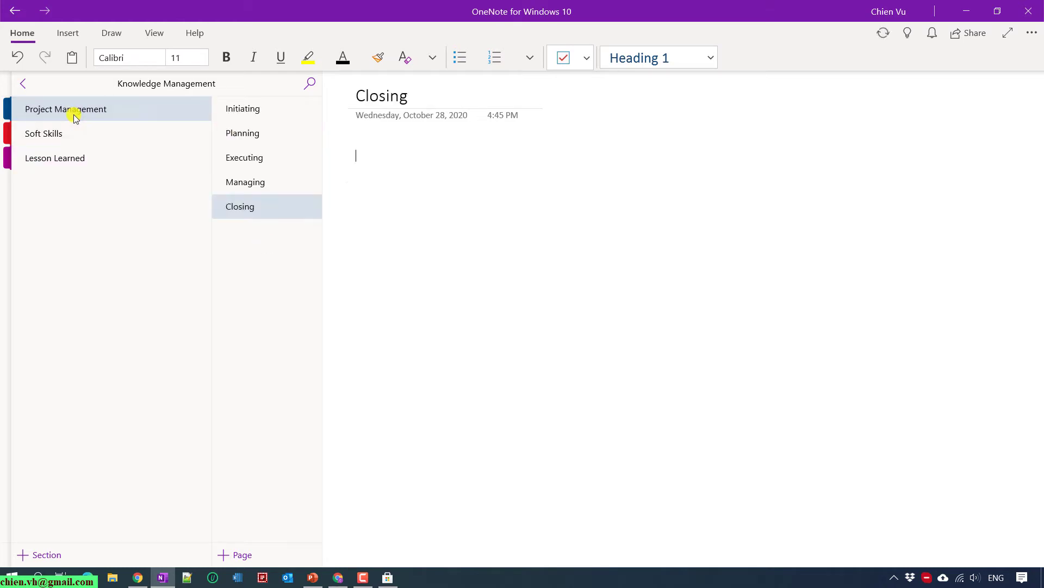
On the Initiating page, type the note 'This is my text for testing.'.
left_click(242, 108)
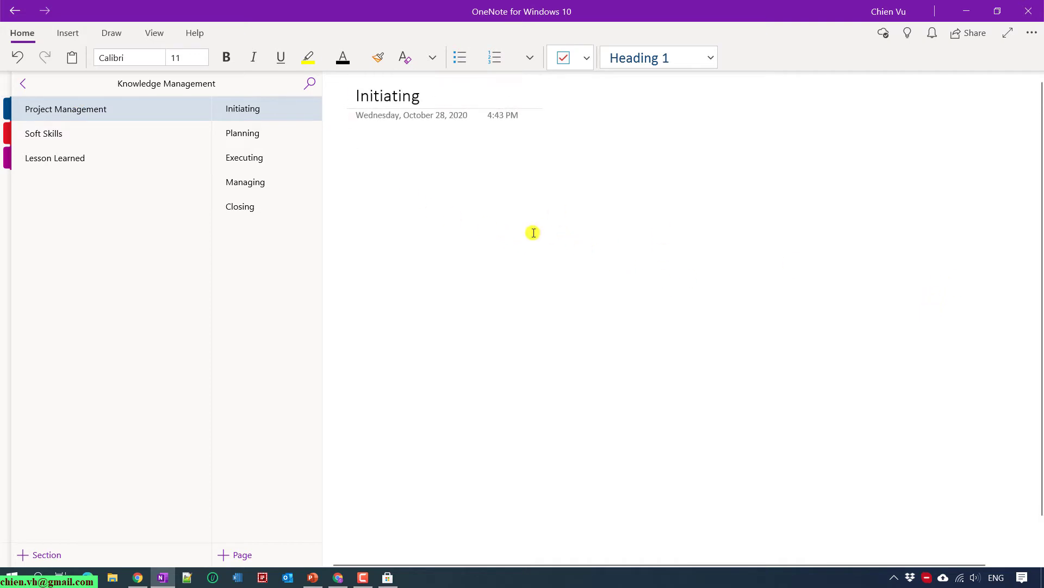
type("This is m")
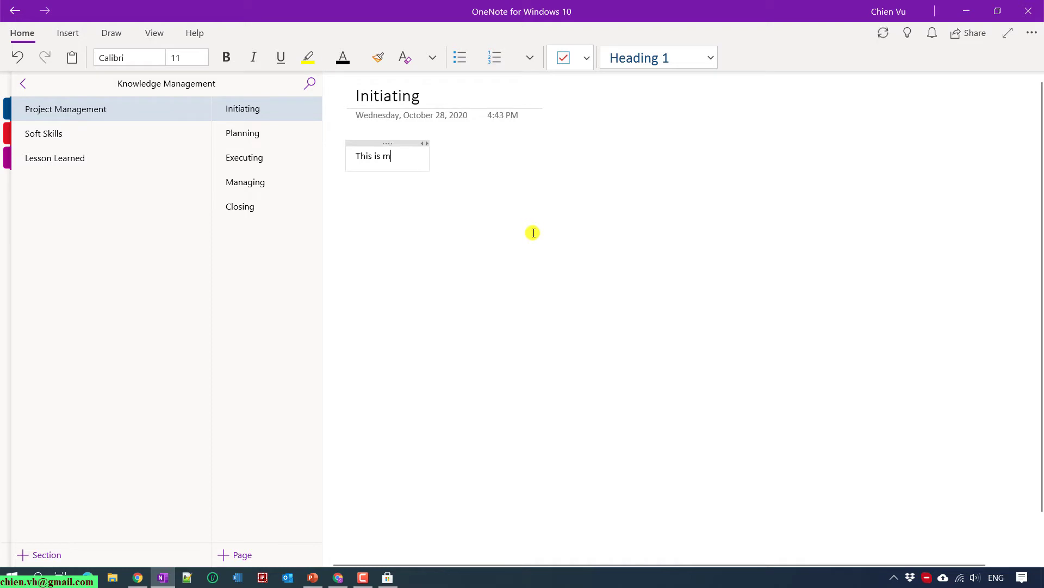
type("y text for testing")
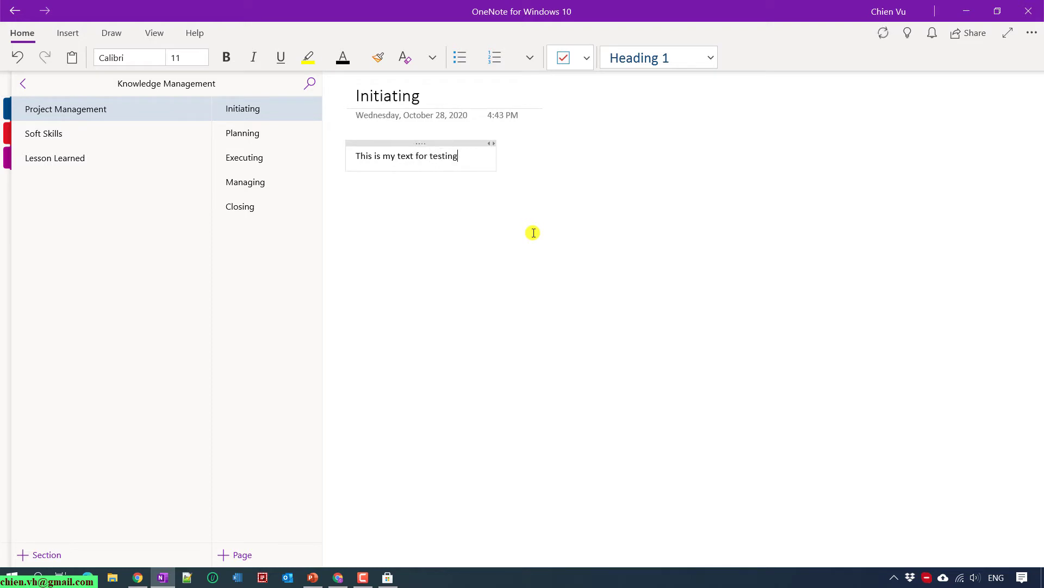
type(".")
key("Return")
left_click(518, 252)
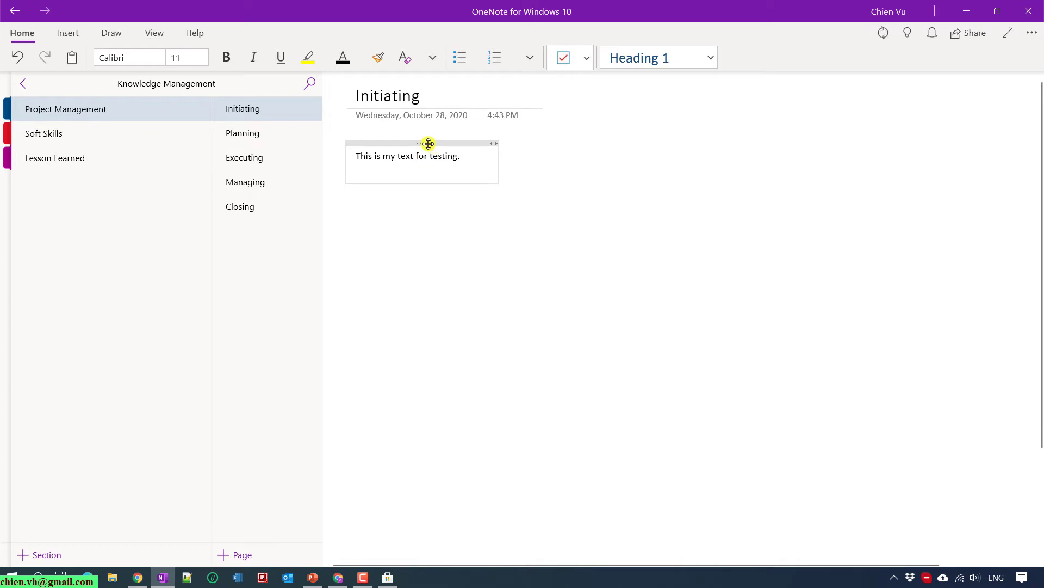
left_click(429, 144)
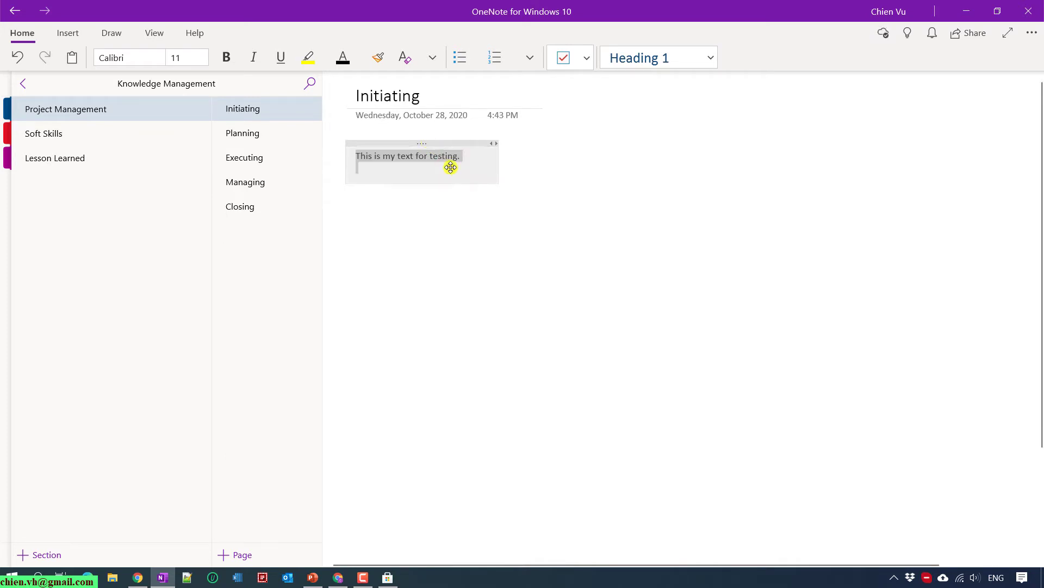
left_click(548, 235)
Add separate notes 'This is second section' lower down and 'This is third section.' at right.
left_click(682, 206)
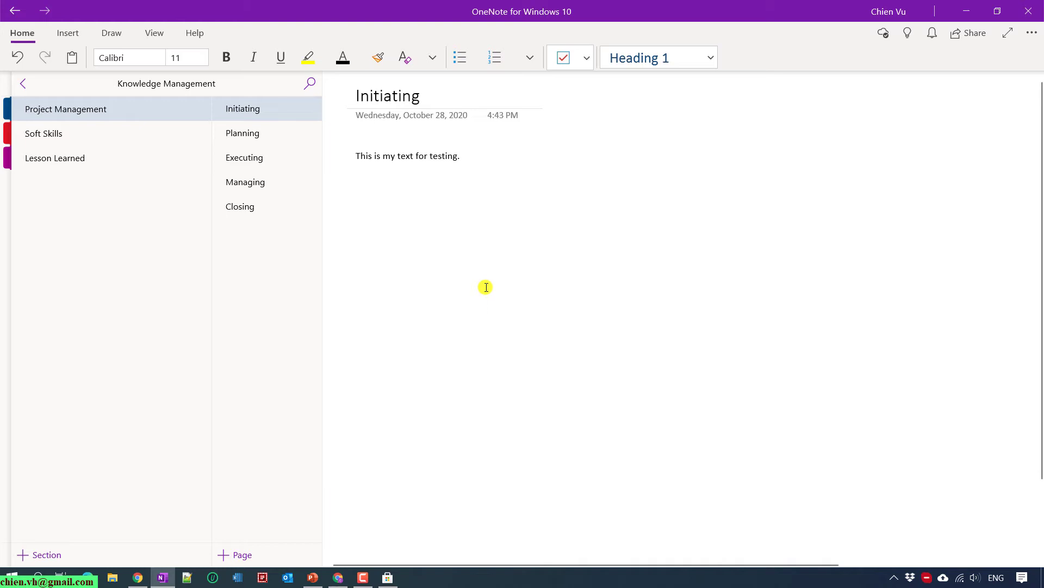
left_click(361, 265)
type("T")
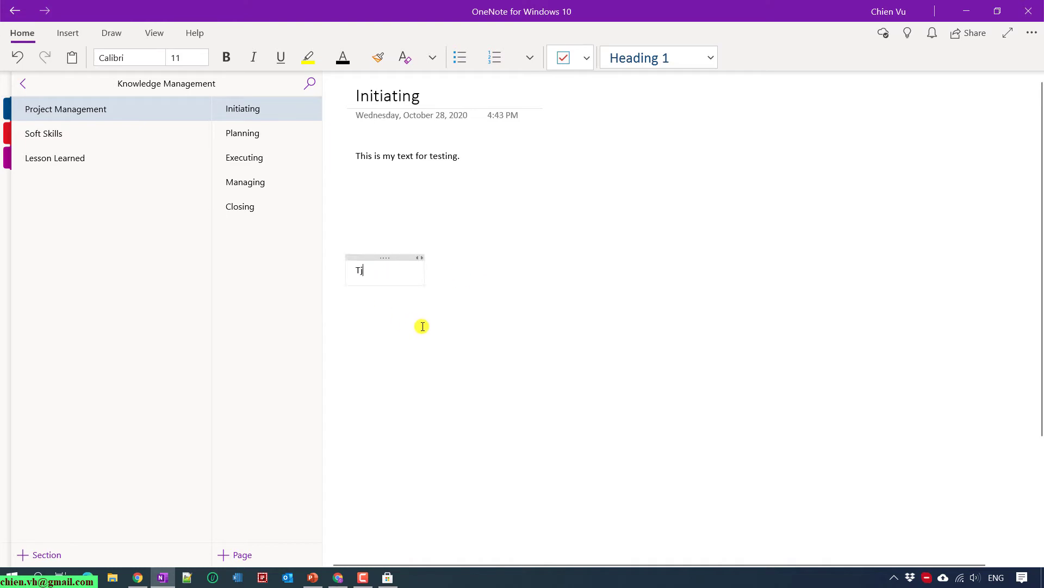
type("his is second section.")
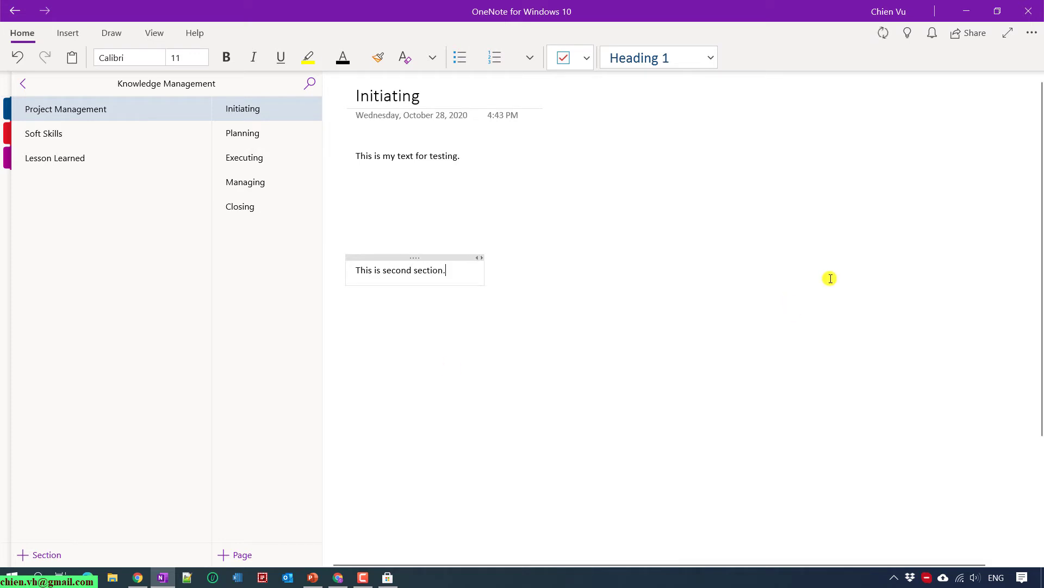
left_click(787, 191)
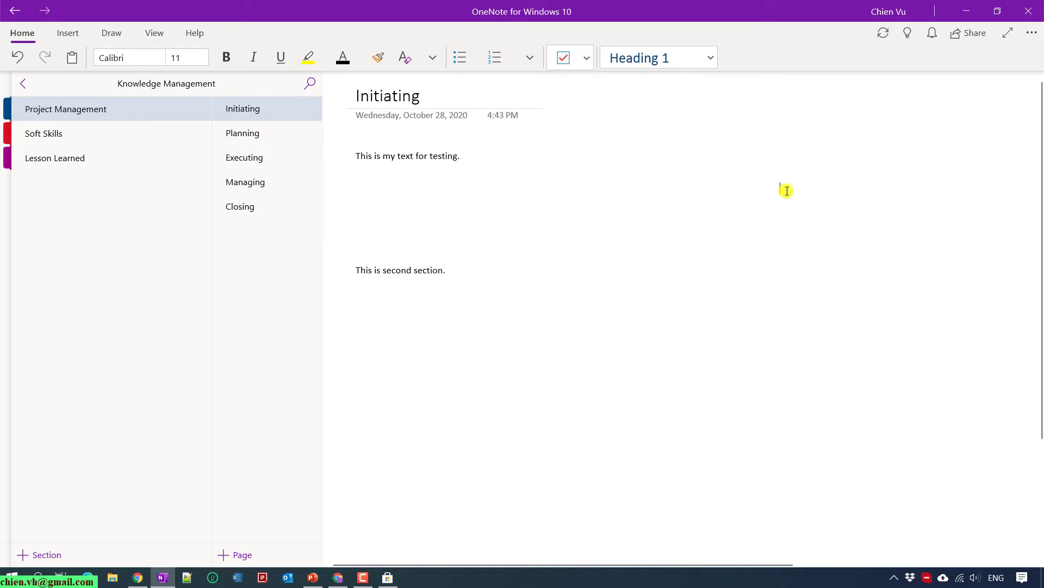
type("This is thir")
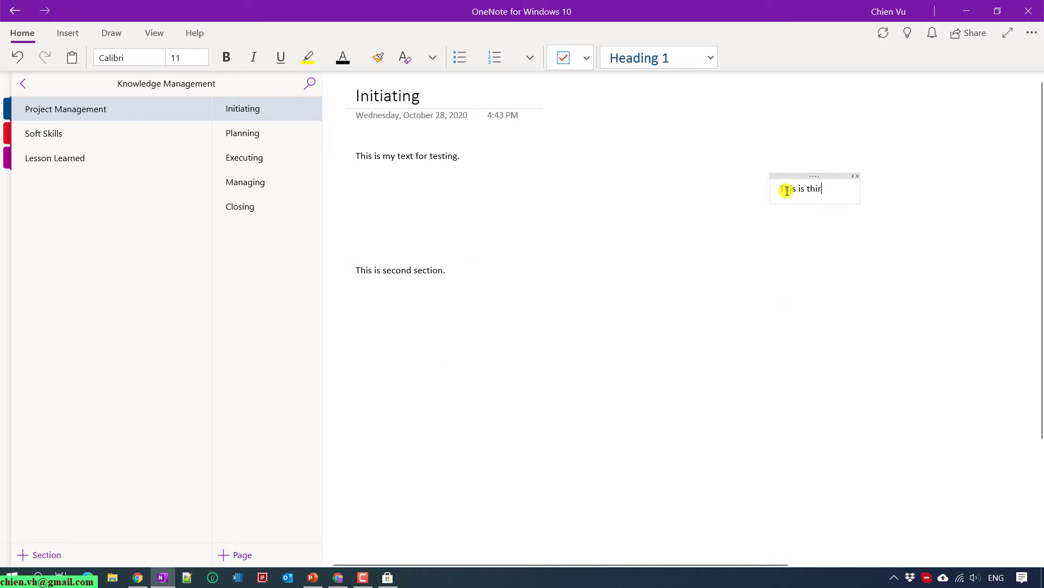
type("d section.")
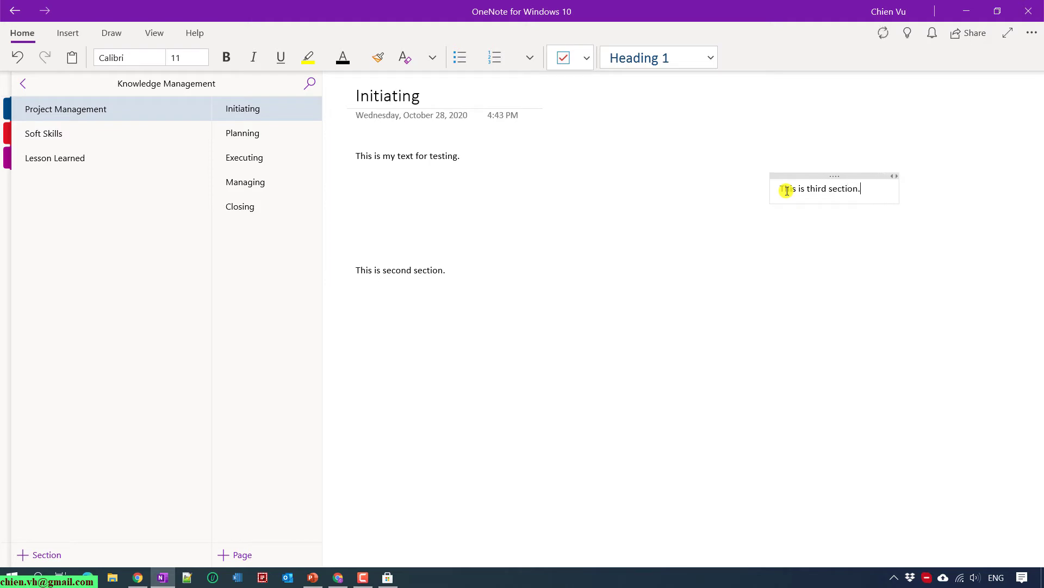
left_click(800, 308)
Stack the notes in one column: second-section, testing, then third-section; return to the browser.
left_click(401, 154)
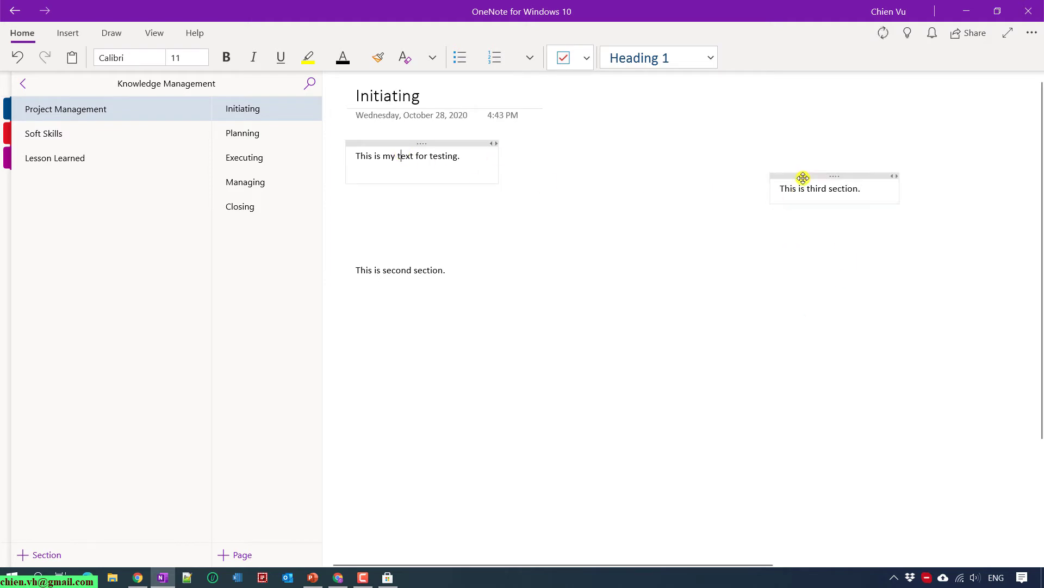
left_click_drag(776, 181, 401, 335)
left_click_drag(377, 256, 744, 190)
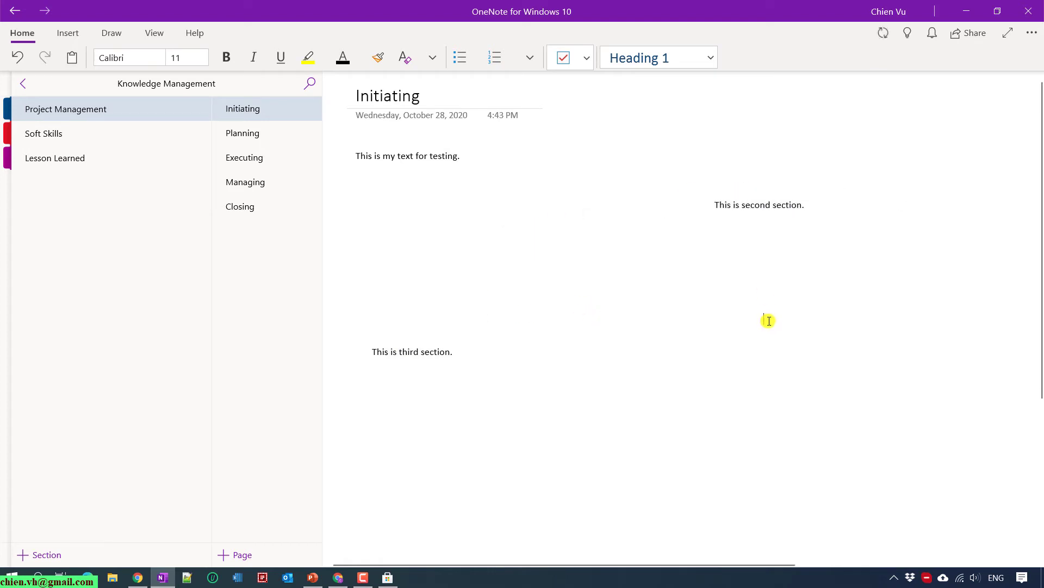
left_click_drag(392, 143, 432, 252)
left_click_drag(757, 191, 427, 148)
left_click_drag(438, 257, 454, 192)
left_click_drag(410, 338, 462, 241)
left_click_drag(427, 195, 410, 192)
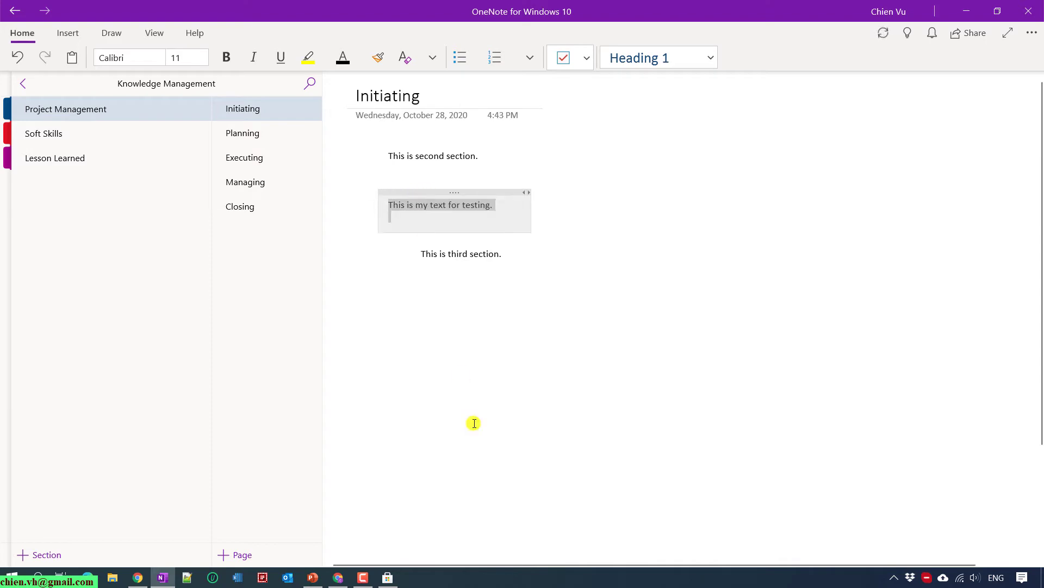
left_click(336, 575)
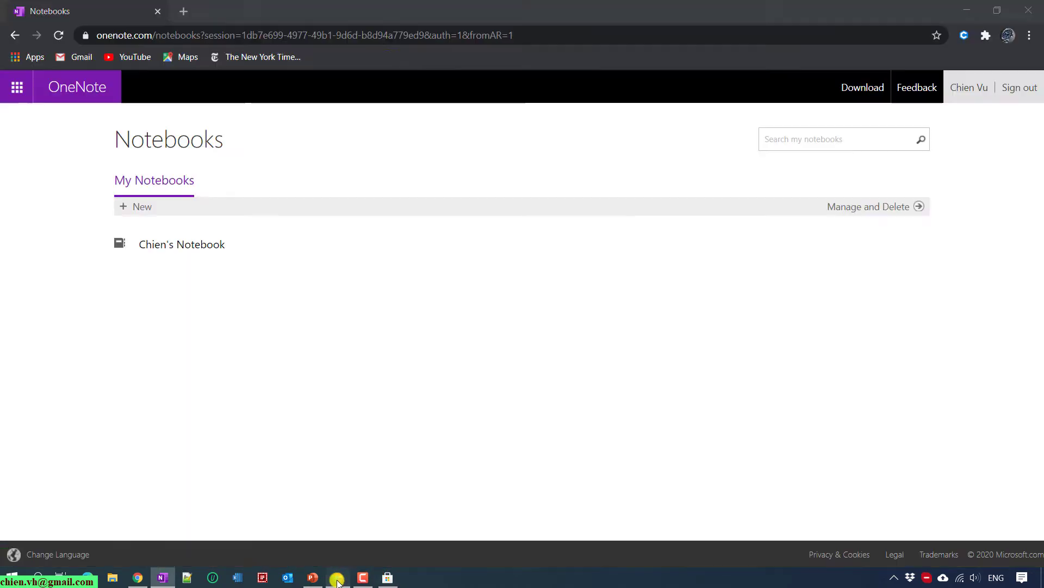
Open lipsum.com in a new Chrome tab.
left_click(184, 11)
type("lor")
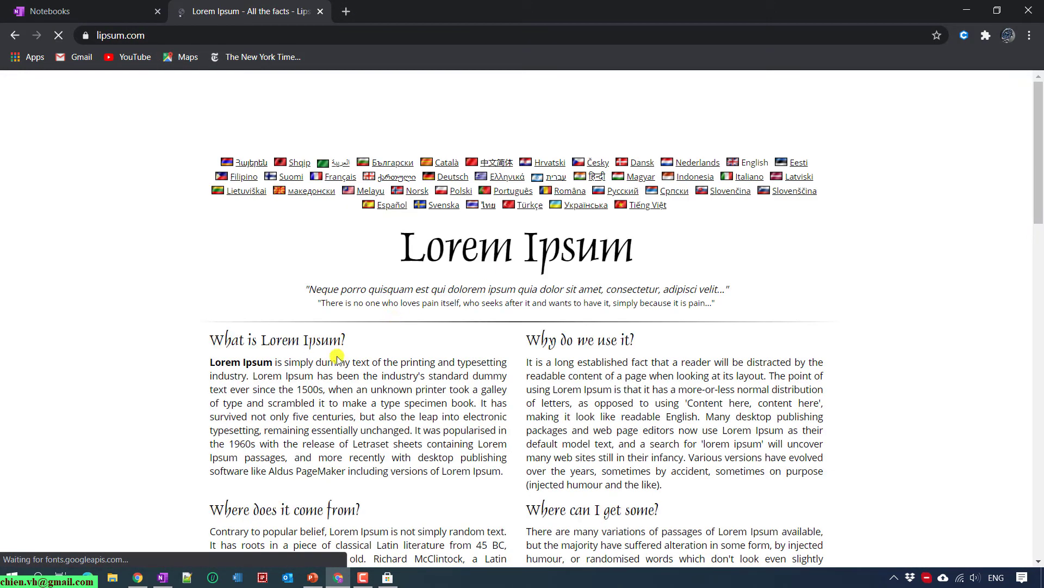
scroll(210, 271, "down", 1)
Copy the 'What is Lorem Ipsum?' heading and paragraph, then go back to OneNote.
left_click_drag(210, 270, 506, 405)
key("ctrl+c")
left_click(506, 406)
left_click(217, 268)
left_click(145, 5)
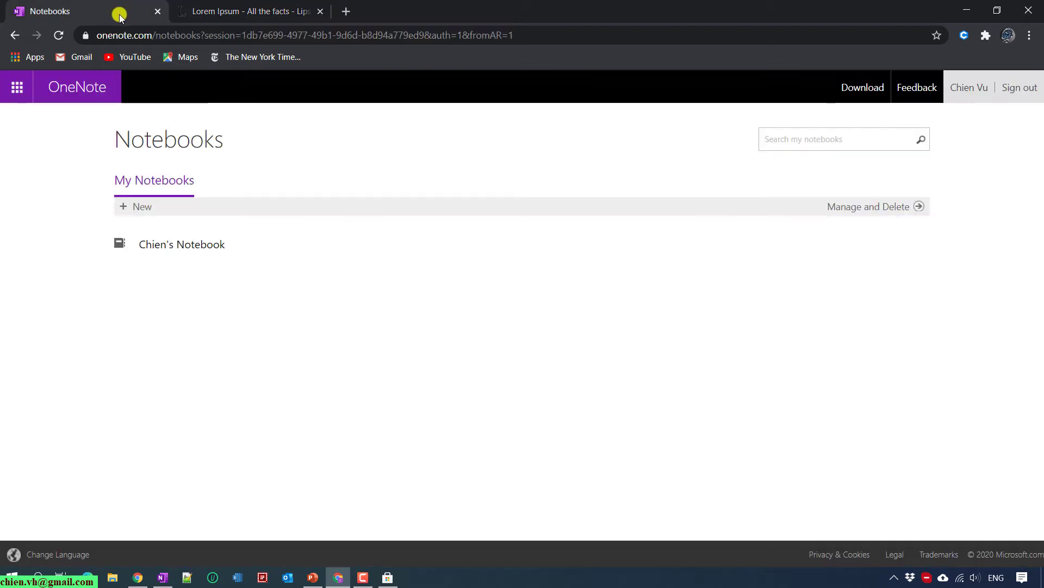
left_click(967, 11)
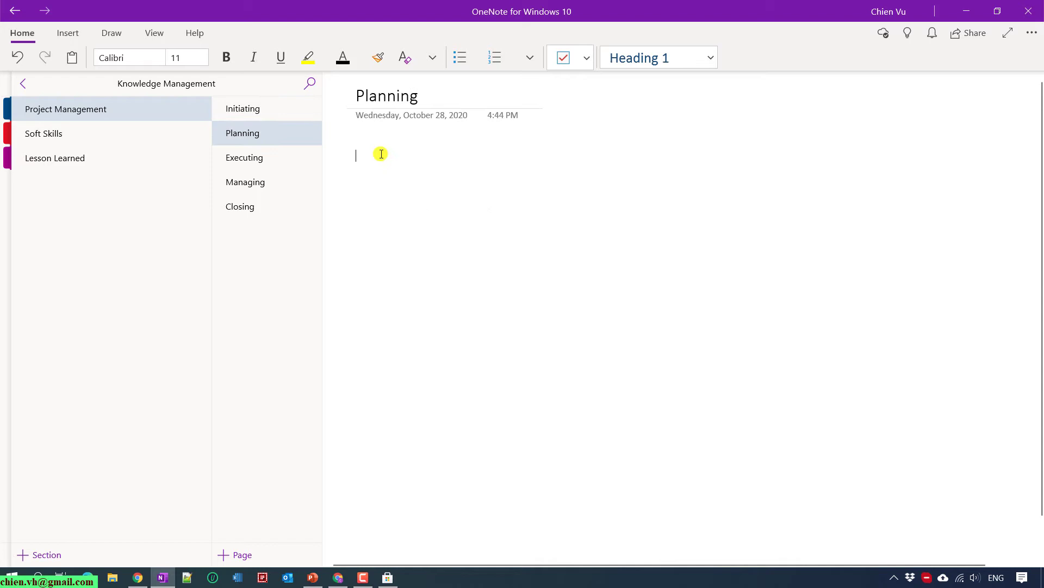
Paste the Lorem Ipsum block, then paste a second copy on a new line.
key("ctrl+v")
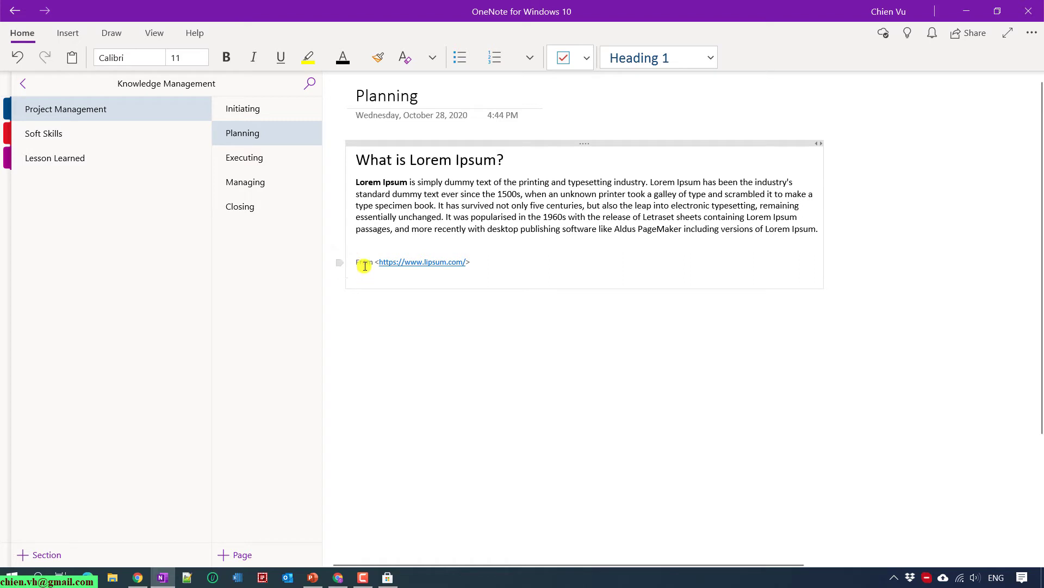
left_click_drag(487, 262, 356, 262)
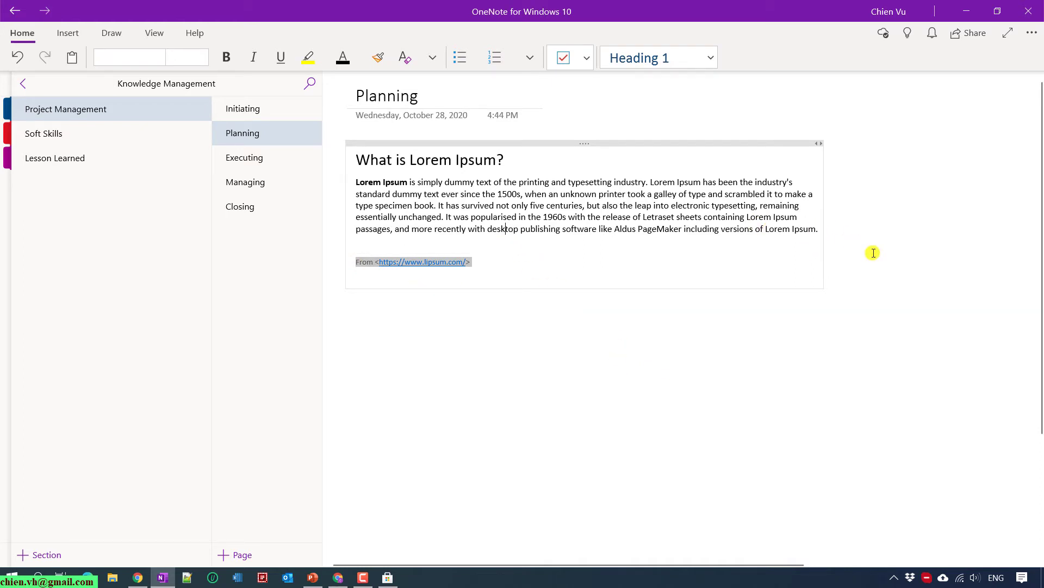
key("Left")
key("Return")
key("ctrl+v")
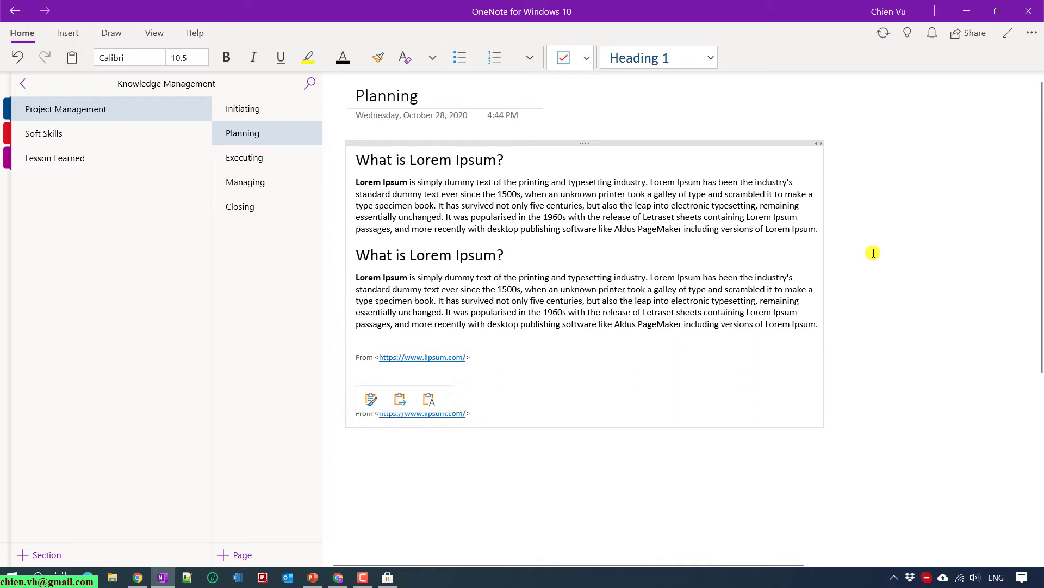
Select the extra From line and paste a third Lorem Ipsum block over it.
key("shift+Up")
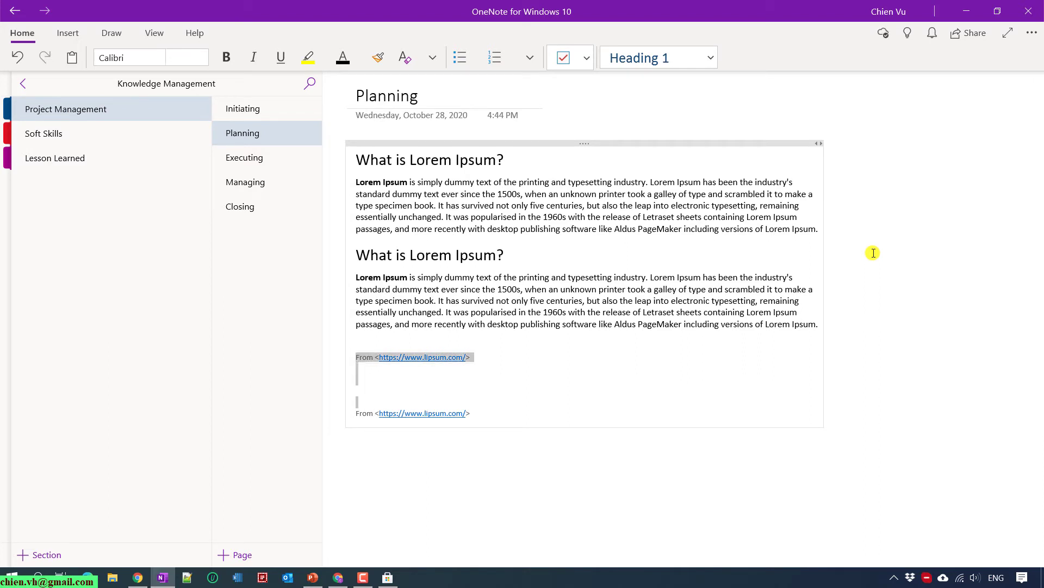
key("shift+Down")
key("shift+Up")
key("shift+Down")
key("ctrl+v")
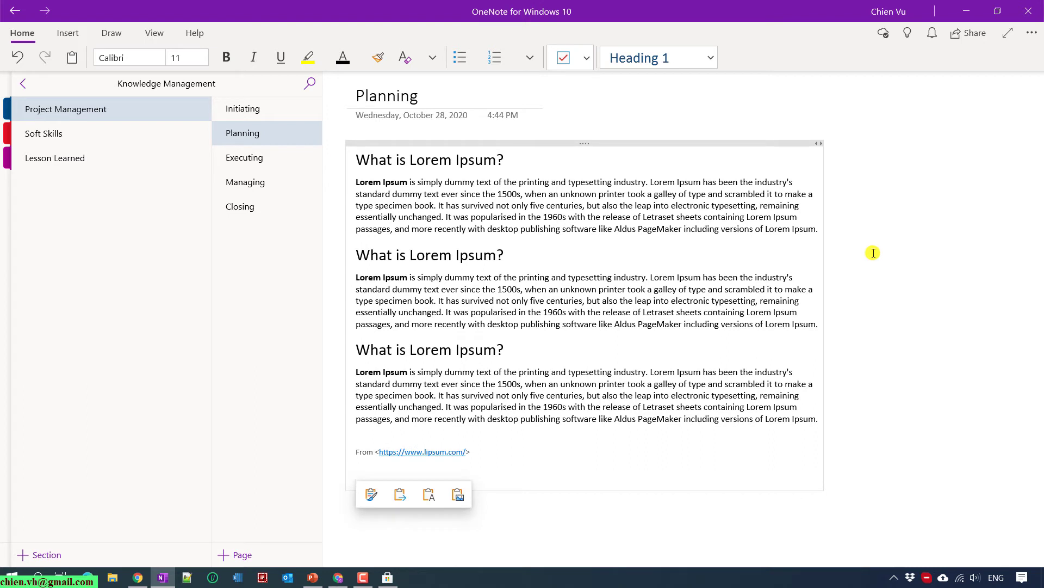
left_click(506, 228)
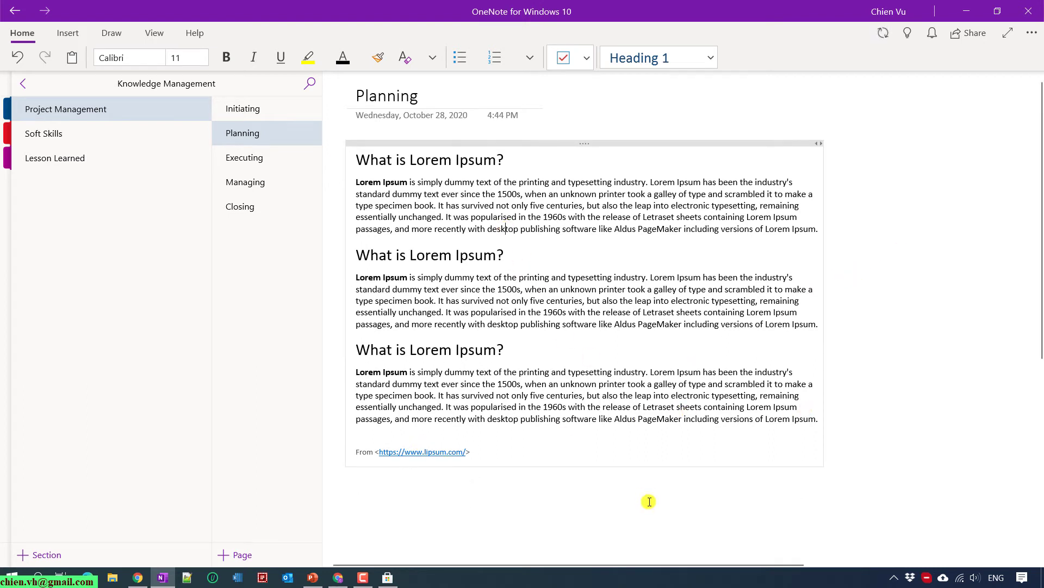
Drag the section list and page list narrower so the note area widens.
left_click(524, 488)
left_click(531, 446)
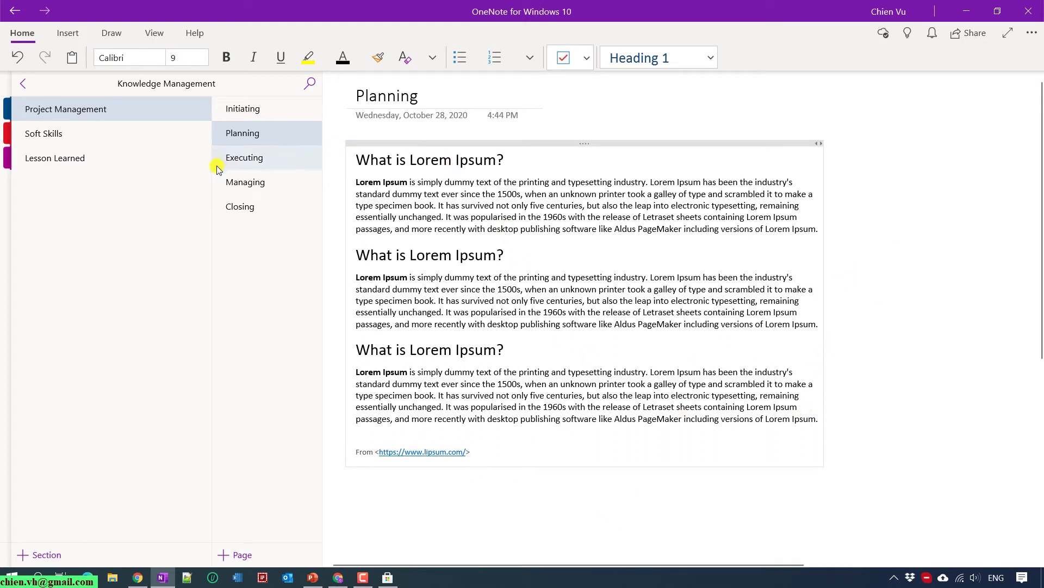
left_click_drag(212, 166, 134, 172)
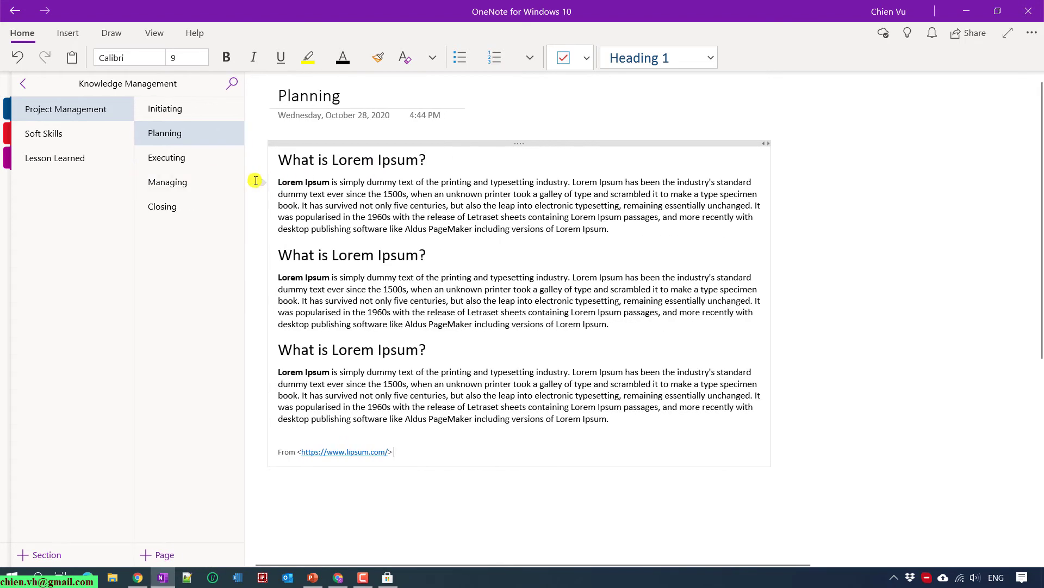
left_click_drag(244, 177, 237, 179)
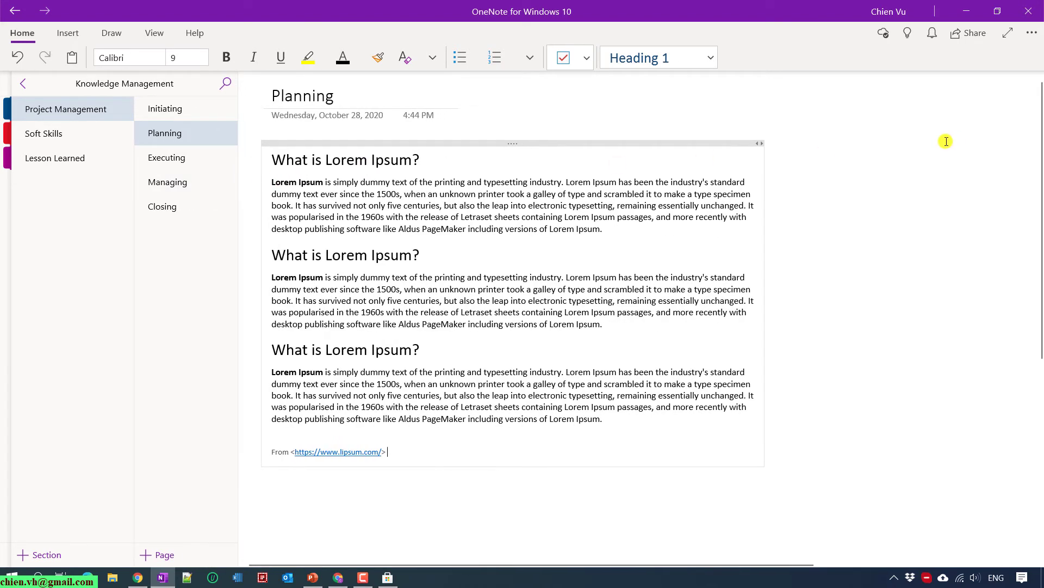
left_click(916, 158)
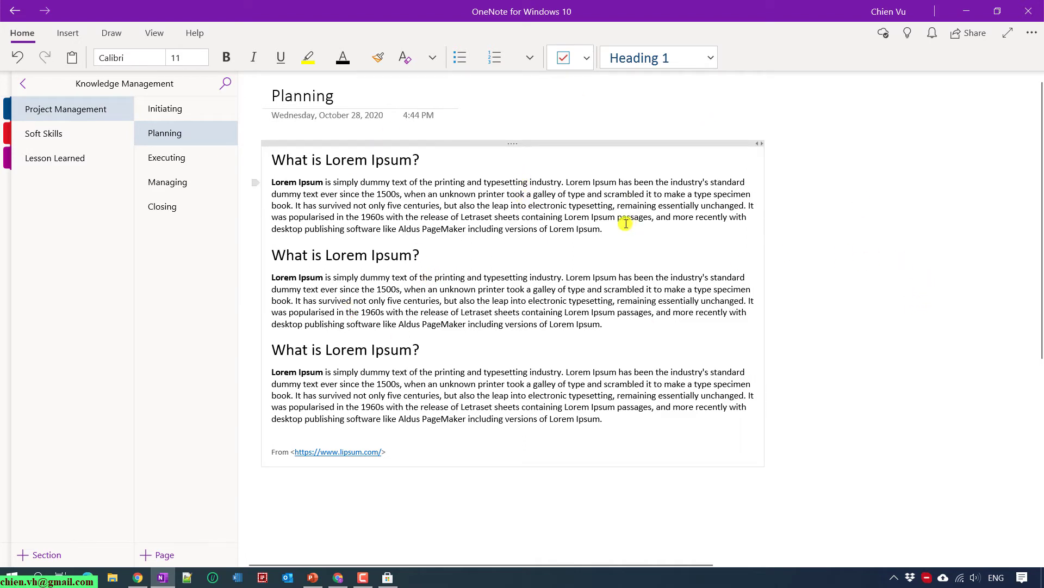
Enter full screen mode and erase a stray dark gray ink stroke near the From line.
left_click(1010, 36)
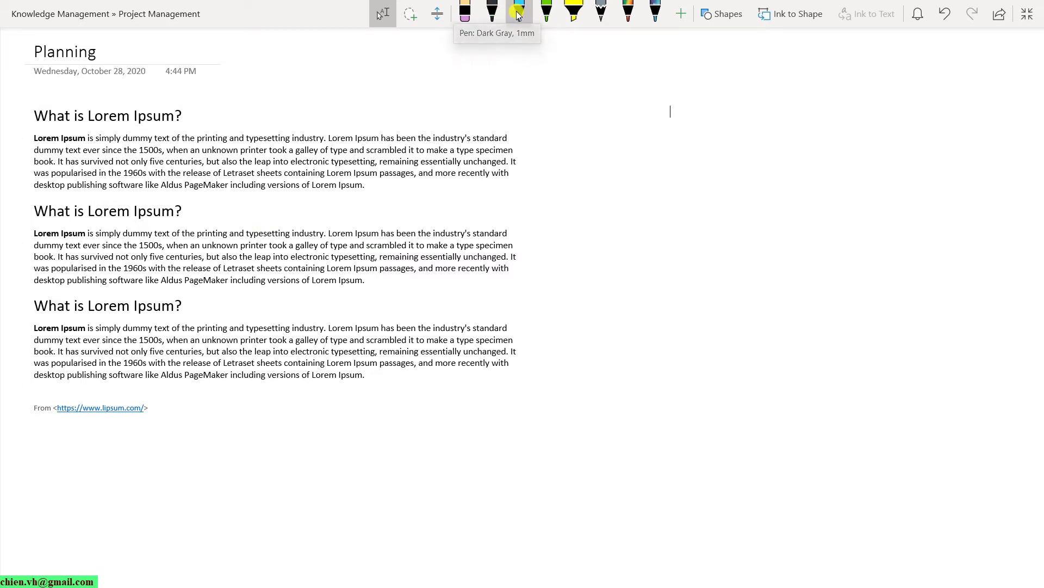
left_click(495, 13)
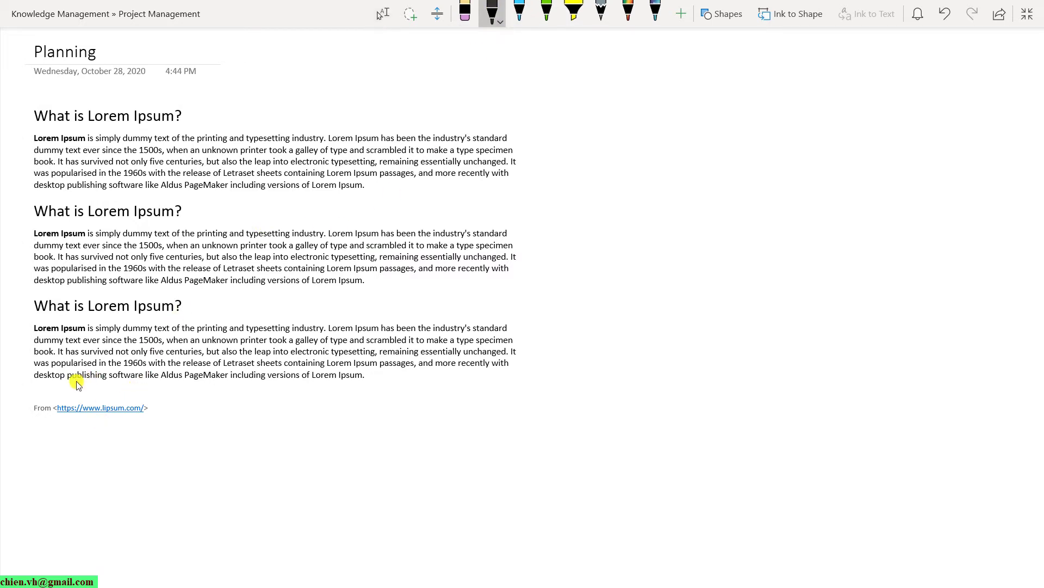
mouse_move(54, 384)
left_mouse_down()
mouse_move(376, 396)
mouse_move(109, 481)
mouse_move(38, 390)
mouse_move(54, 383)
left_mouse_up()
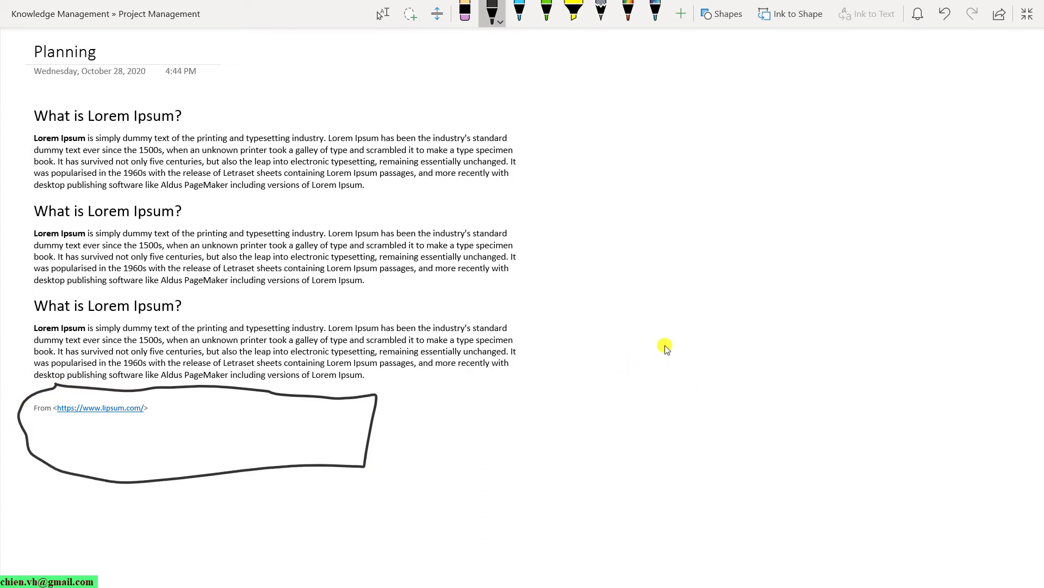
left_click(464, 7)
left_click(374, 396)
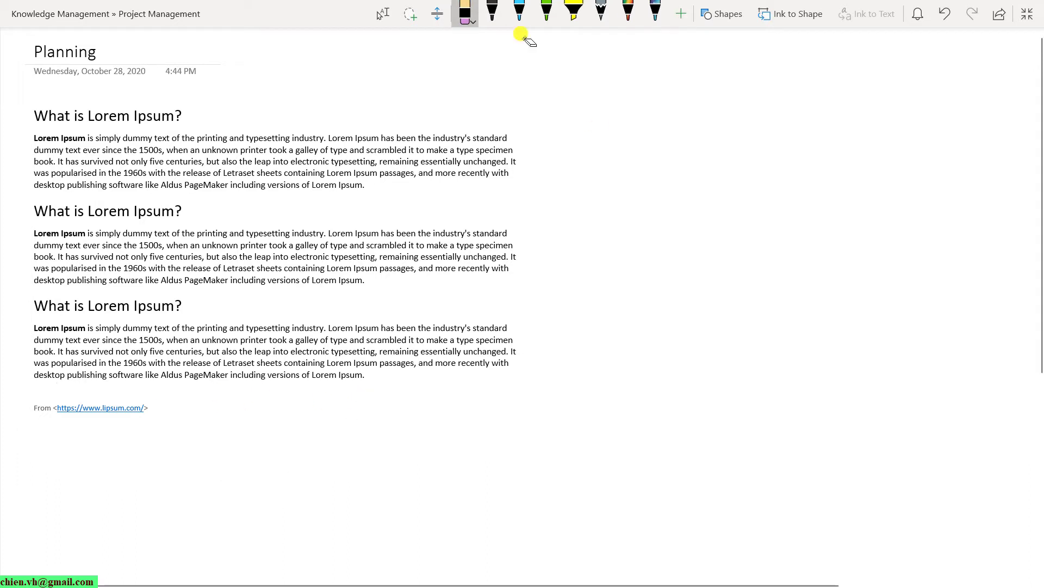
Draw green ink underlines under the third and first 'What is Lorem Ipsum?' headings.
left_click(546, 12)
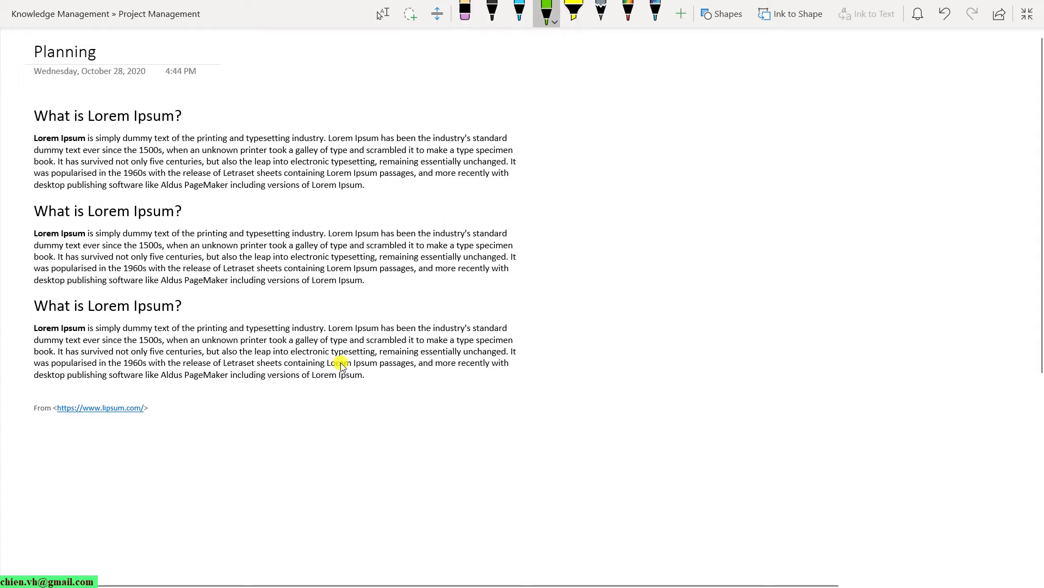
left_click_drag(35, 311, 179, 313)
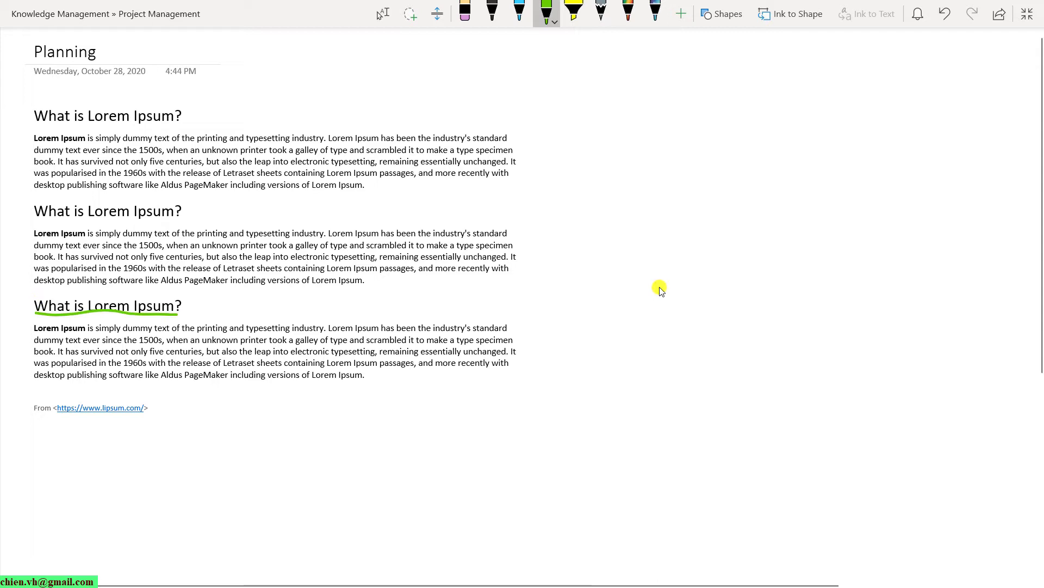
left_click_drag(34, 128, 173, 125)
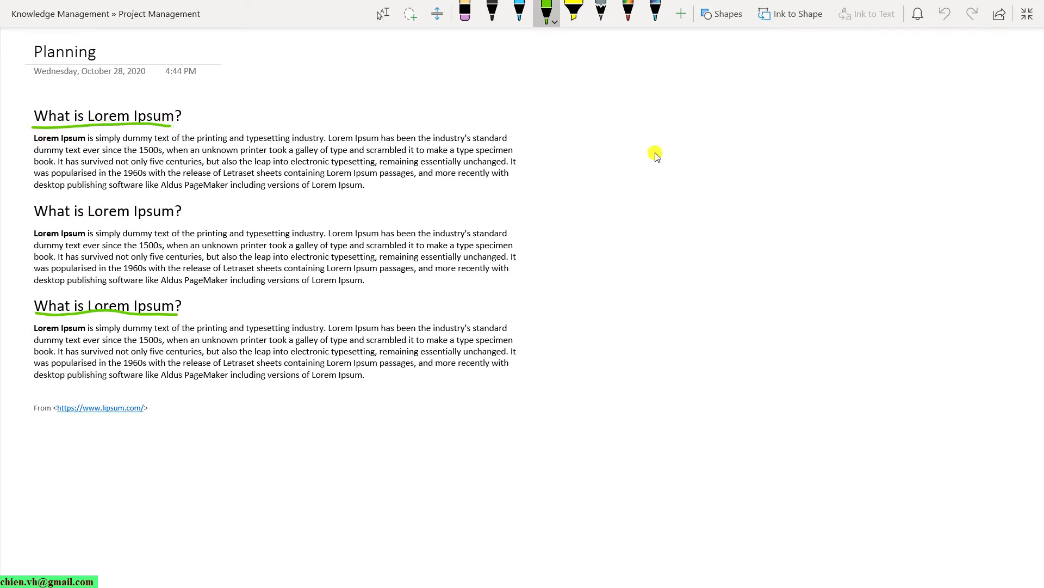
left_click(389, 19)
scroll(489, 296, "down", 3)
scroll(210, 181, "up", 3)
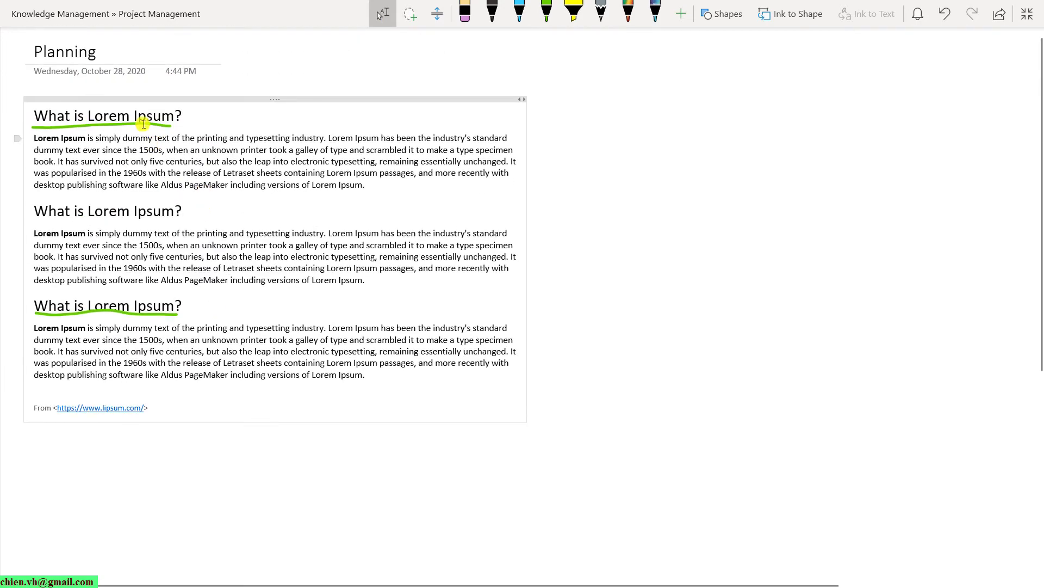
left_click(143, 124)
right_click(141, 121)
key("Escape")
Add two blank lines after the last paragraph, then undo them.
left_click(364, 387)
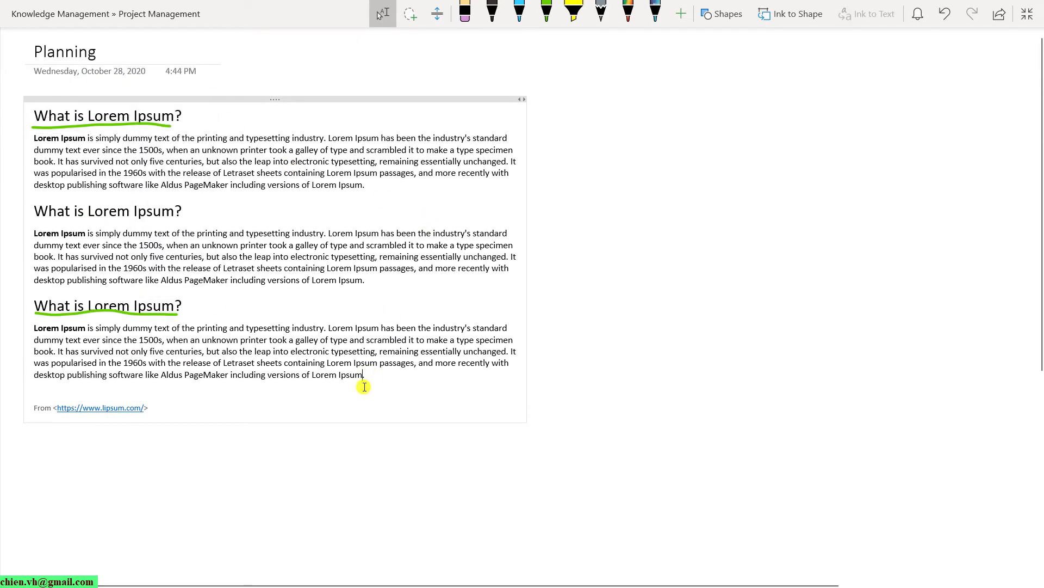
scroll(426, 394, "down", 3)
scroll(428, 393, "up", 3)
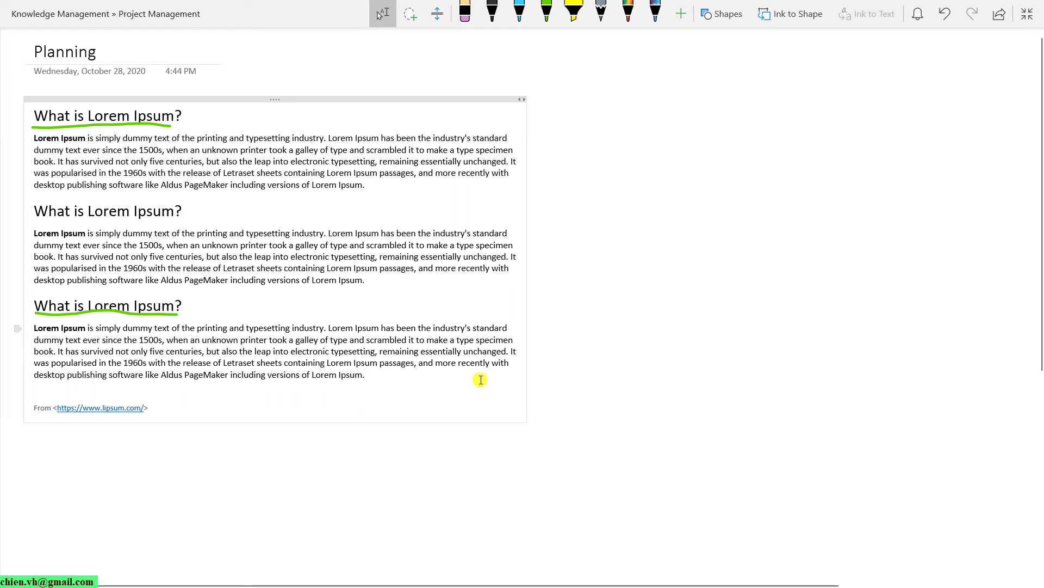
key("Return")
key("Return")
left_click(594, 367)
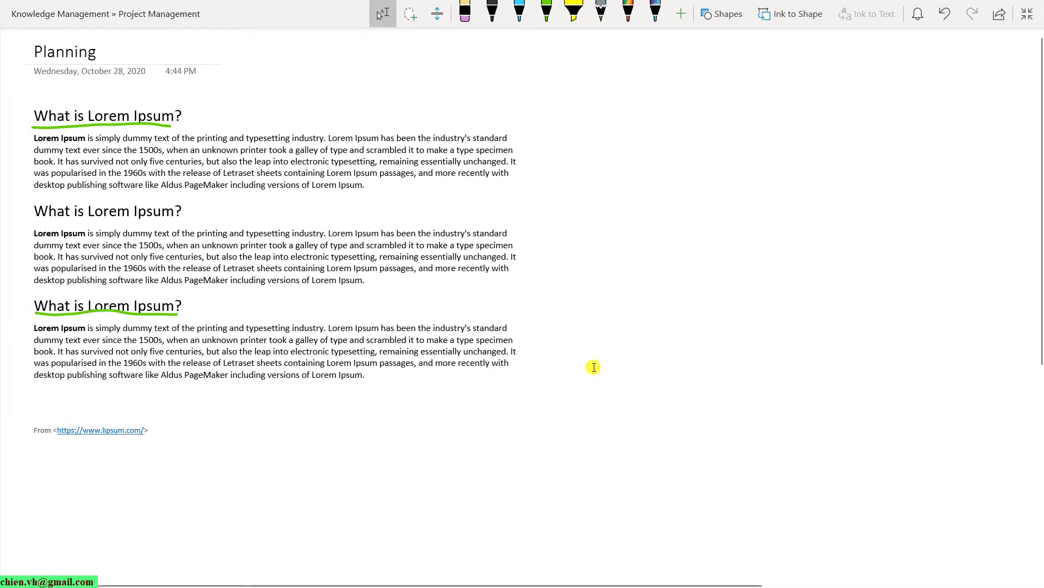
key("ctrl+z")
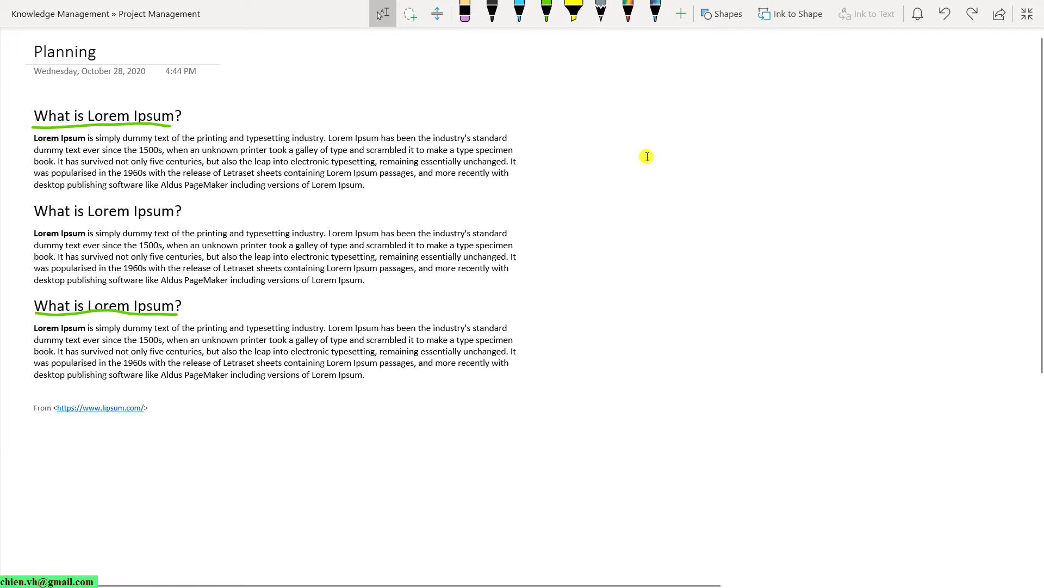
scroll(499, 309, "down", 3)
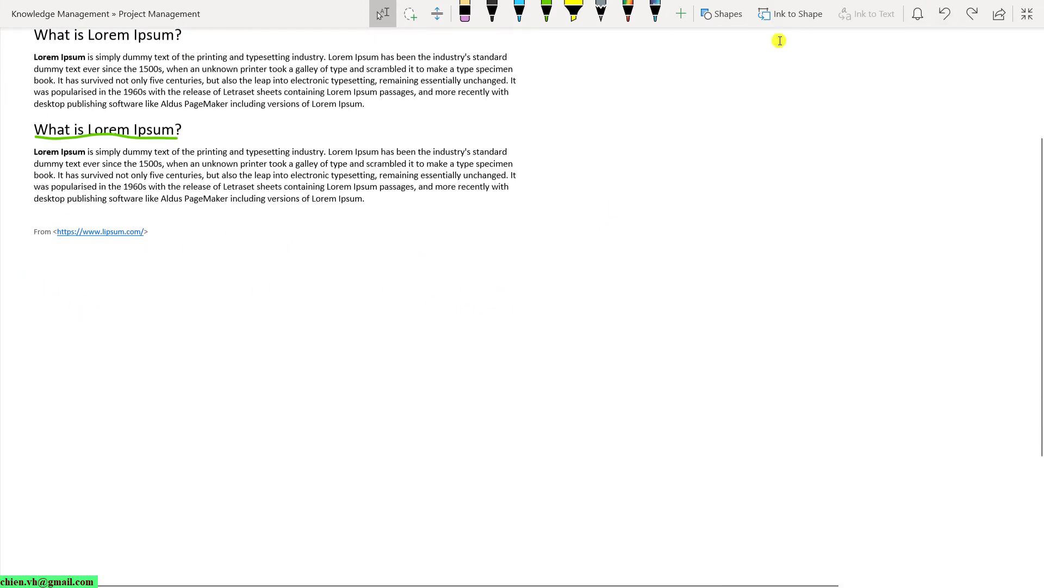
Exit full screen and insert a 4x3 table below the From line.
left_click(1032, 16)
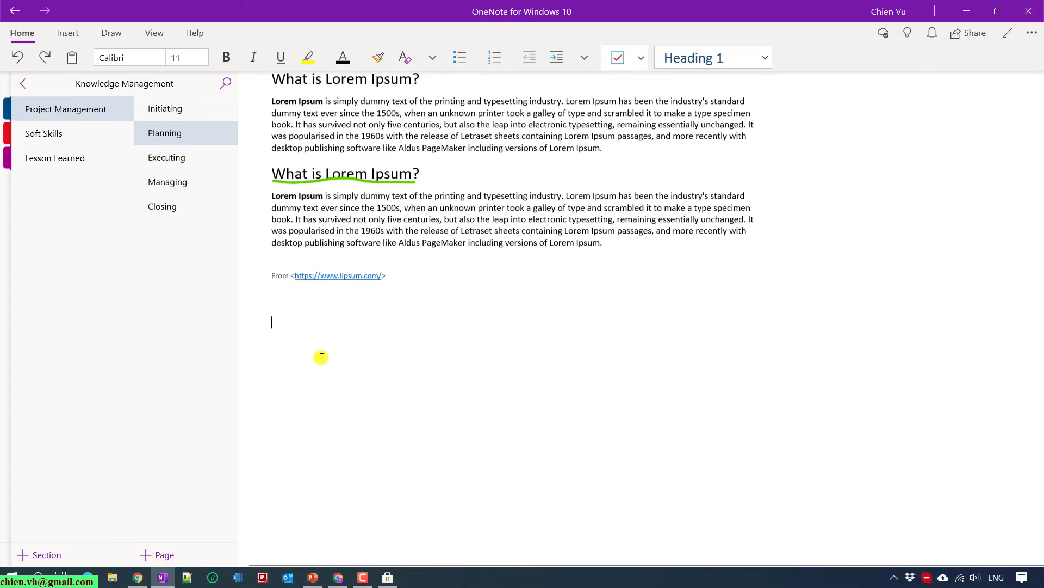
left_click(313, 339)
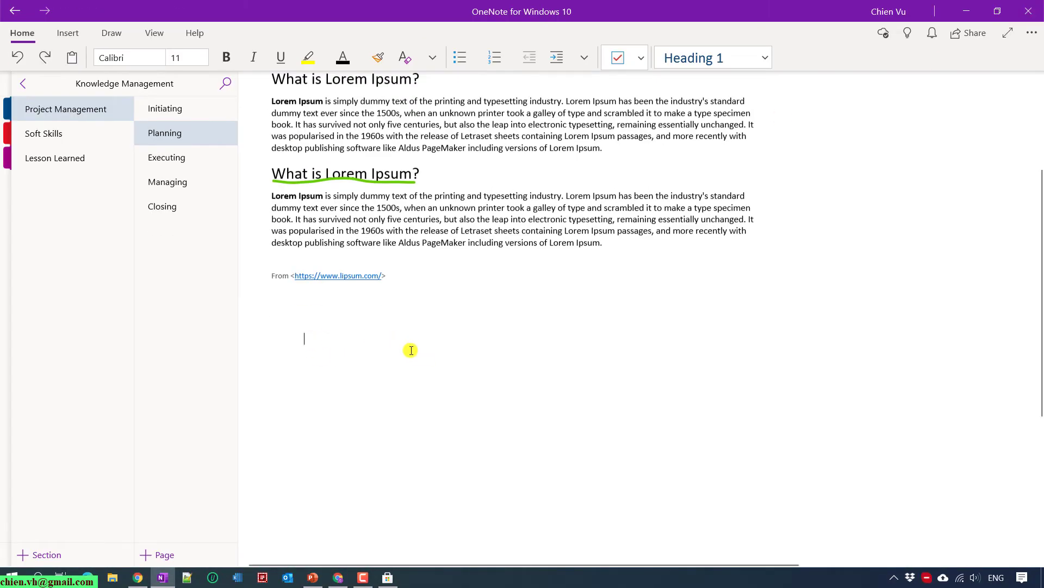
left_click(68, 33)
left_click(74, 62)
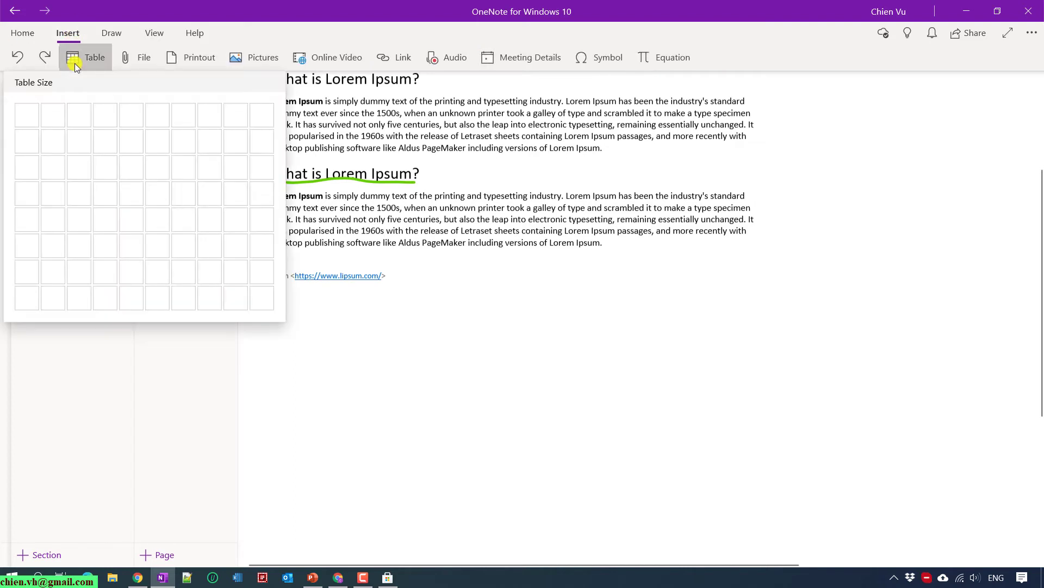
left_click(107, 164)
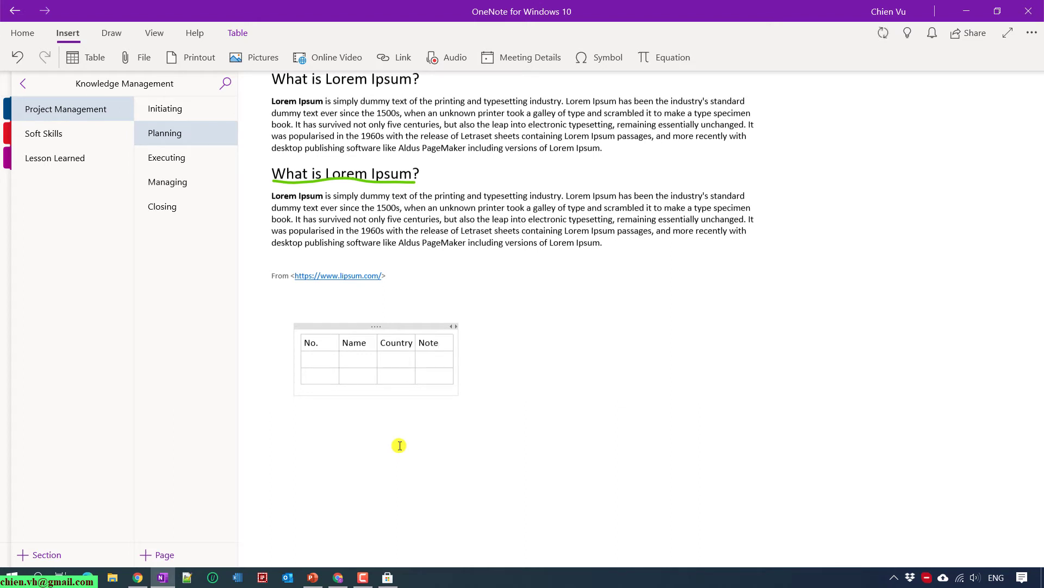
Number the No. cells 1 to 4, adding extra rows to the table.
left_click(310, 359)
type("1")
left_click(323, 371)
type("2")
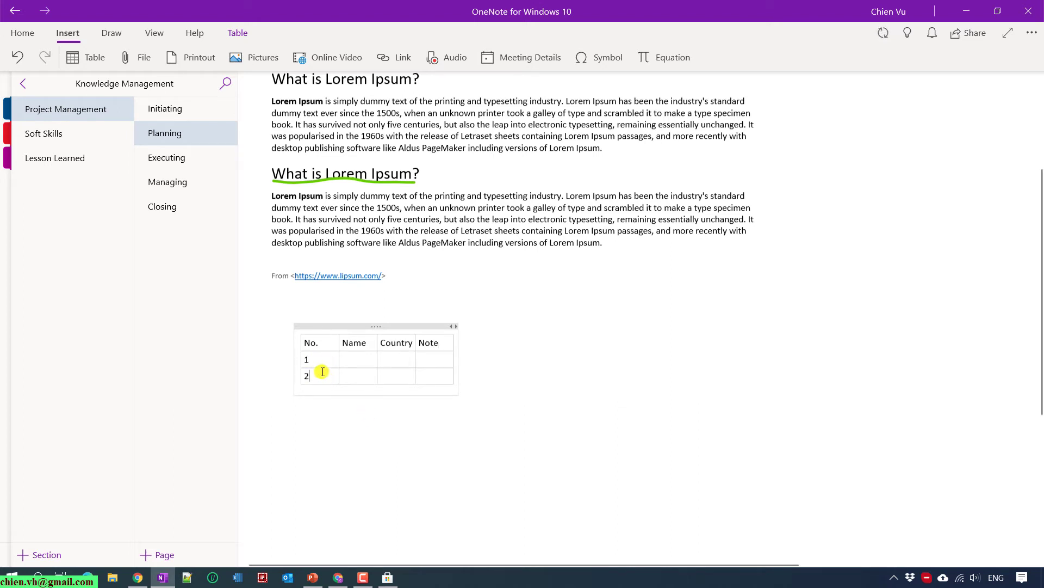
key("Return")
key("Return")
key("Return")
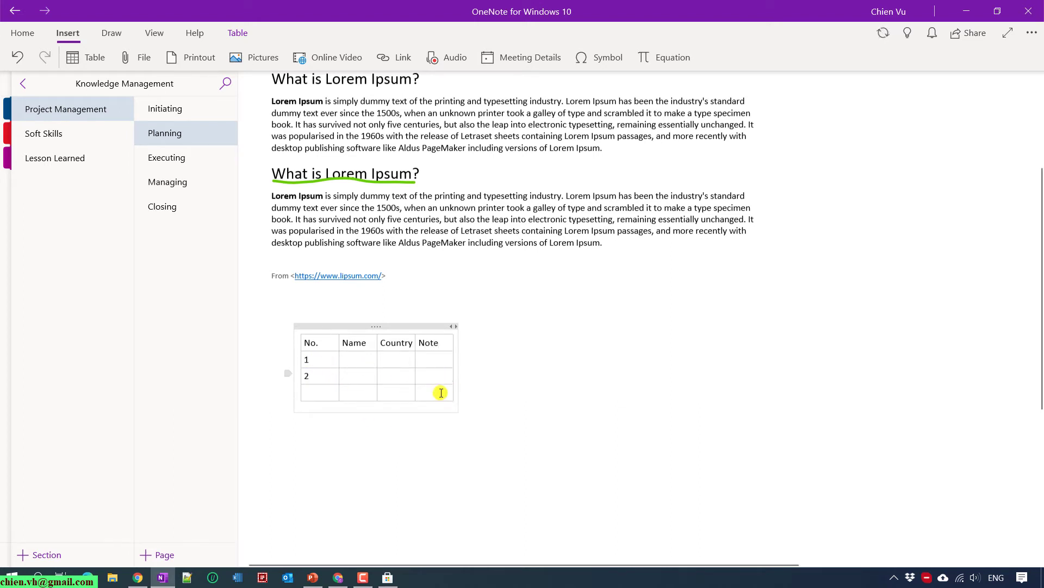
left_click(317, 392)
type("3")
left_click(322, 409)
type("4")
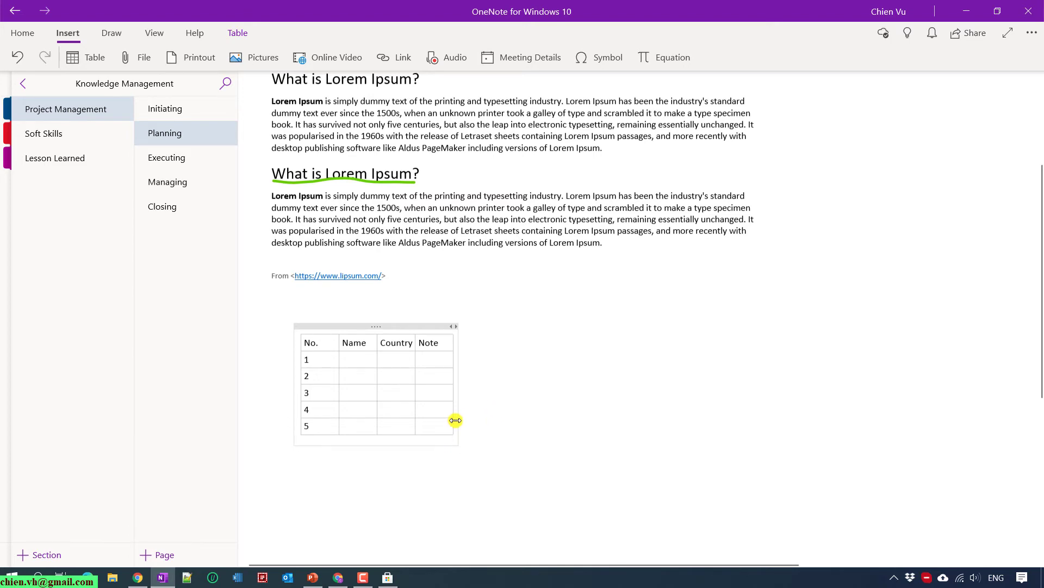
scroll(456, 420, "down", 2)
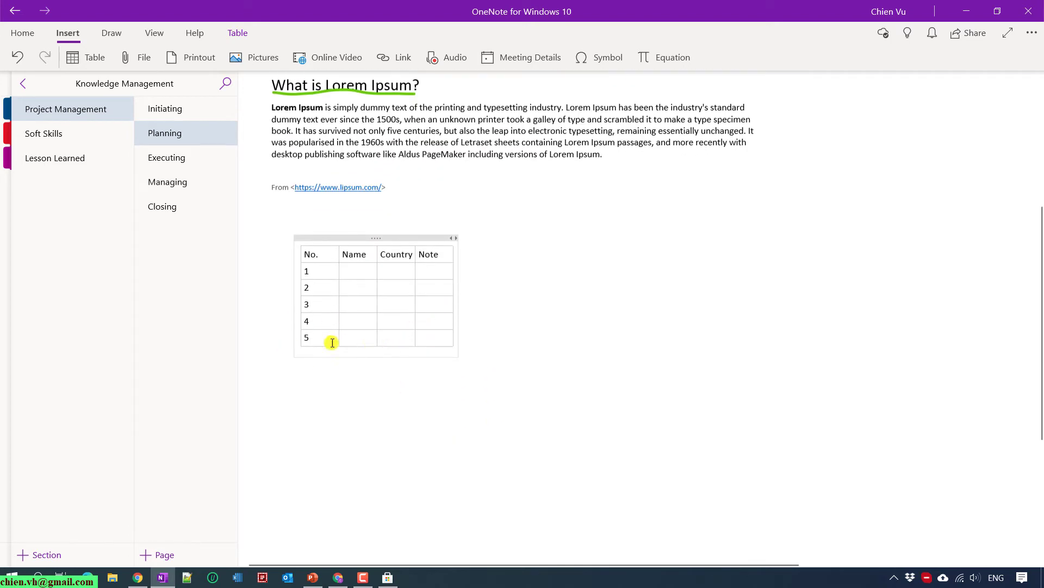
Insert an empty row above row 5 and another below it.
right_click(424, 338)
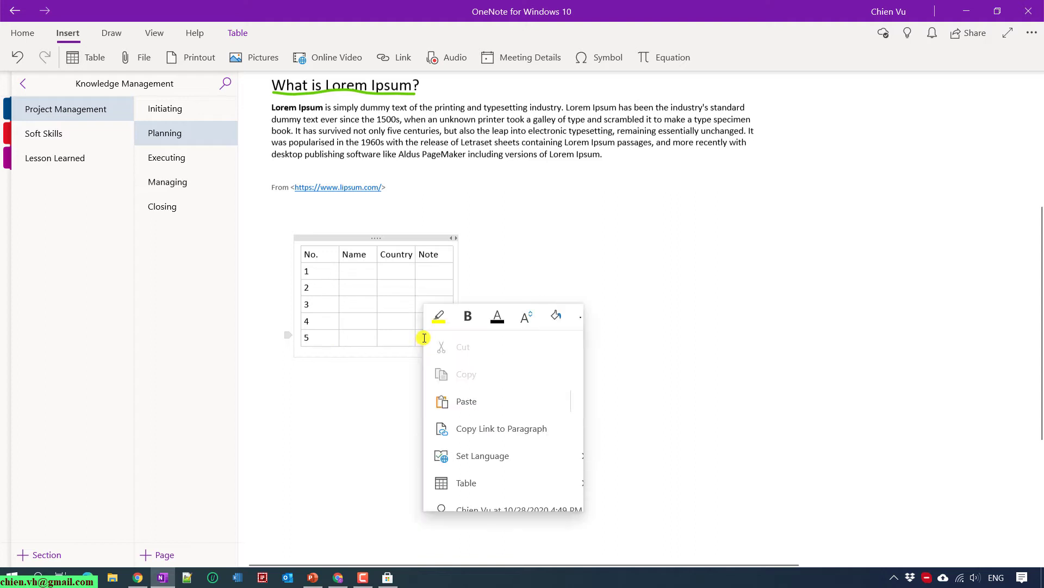
left_click(557, 486)
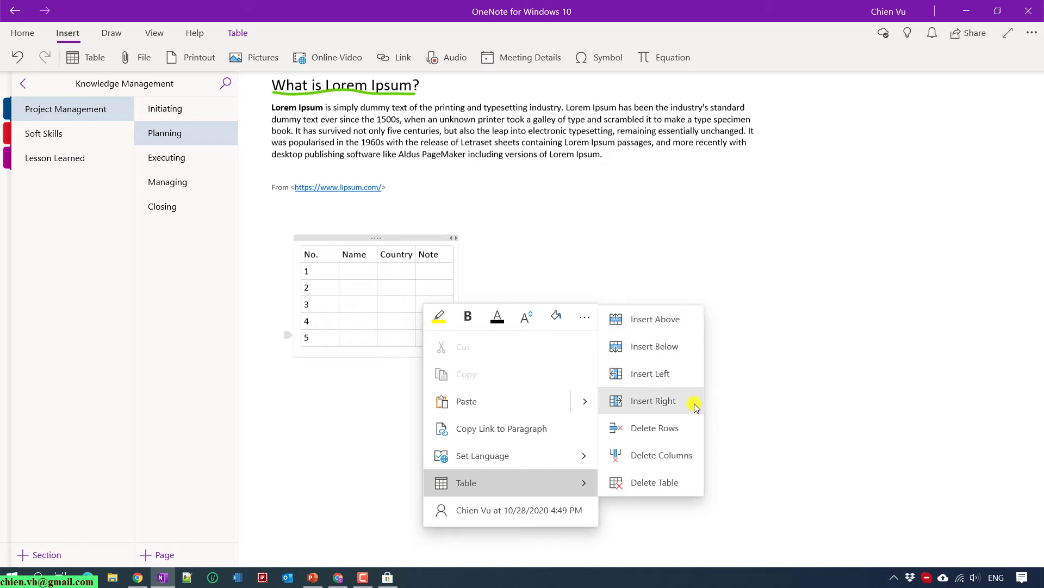
left_click(674, 319)
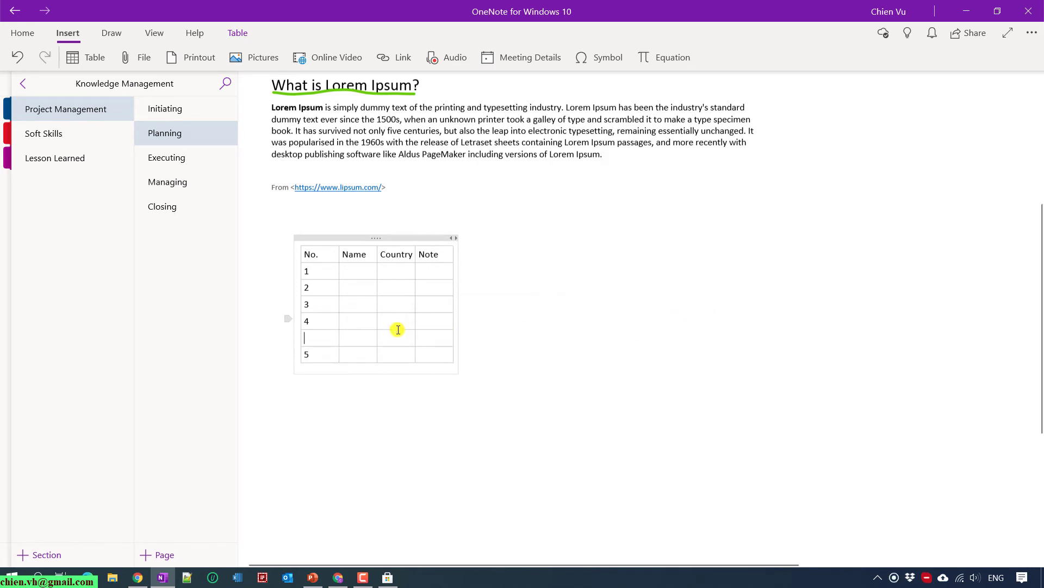
right_click(436, 357)
left_click(566, 500)
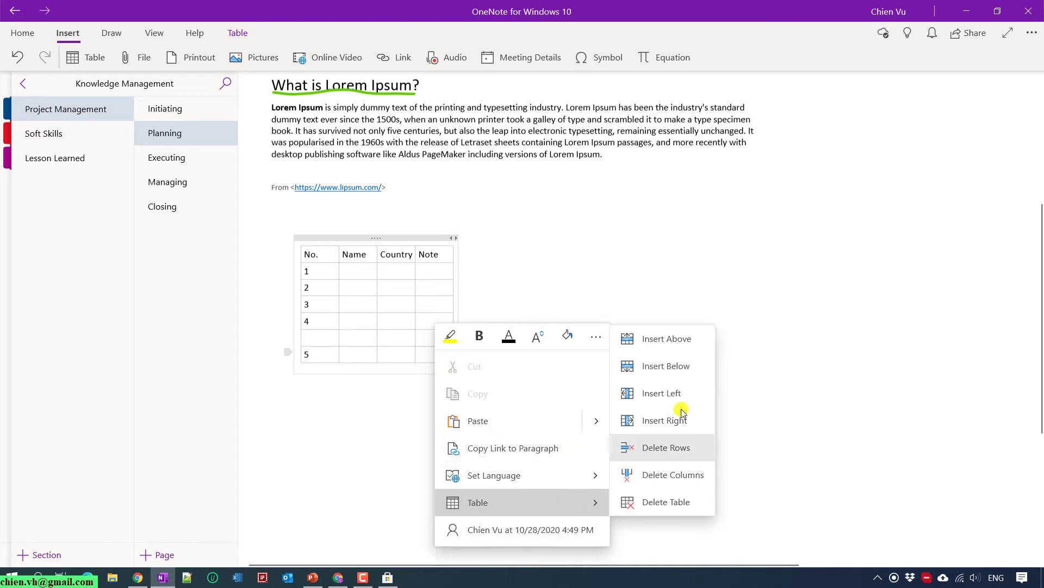
left_click(672, 366)
Add a column right of Note, then delete that extra fifth column.
right_click(439, 303)
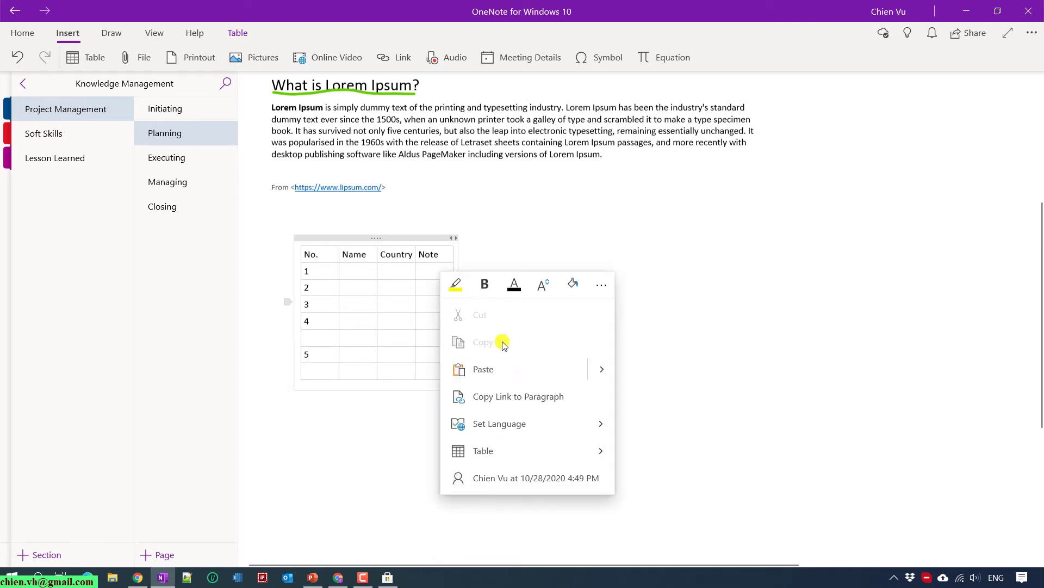
left_click(567, 451)
left_click(687, 369)
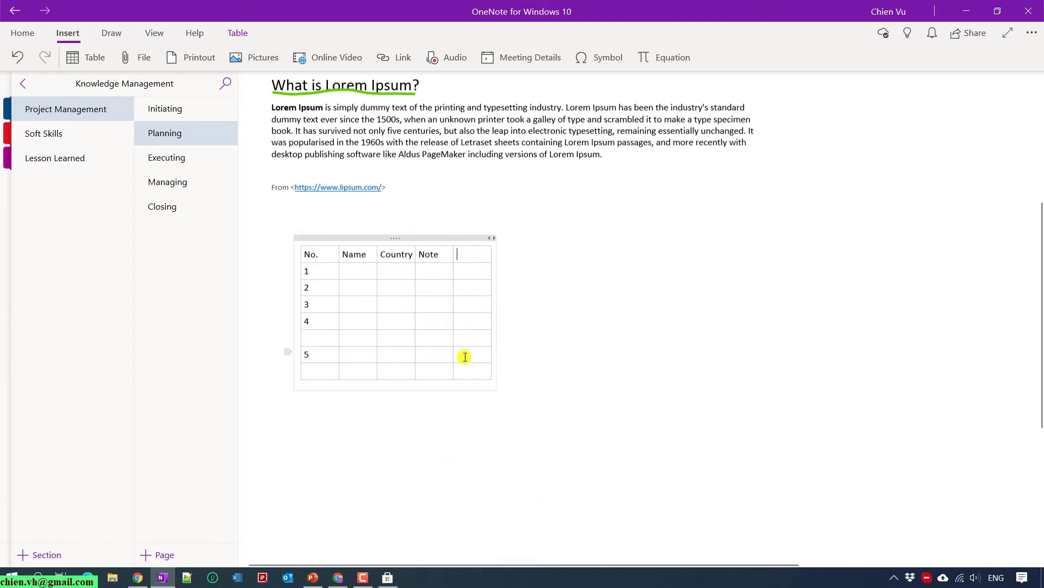
left_click(475, 372)
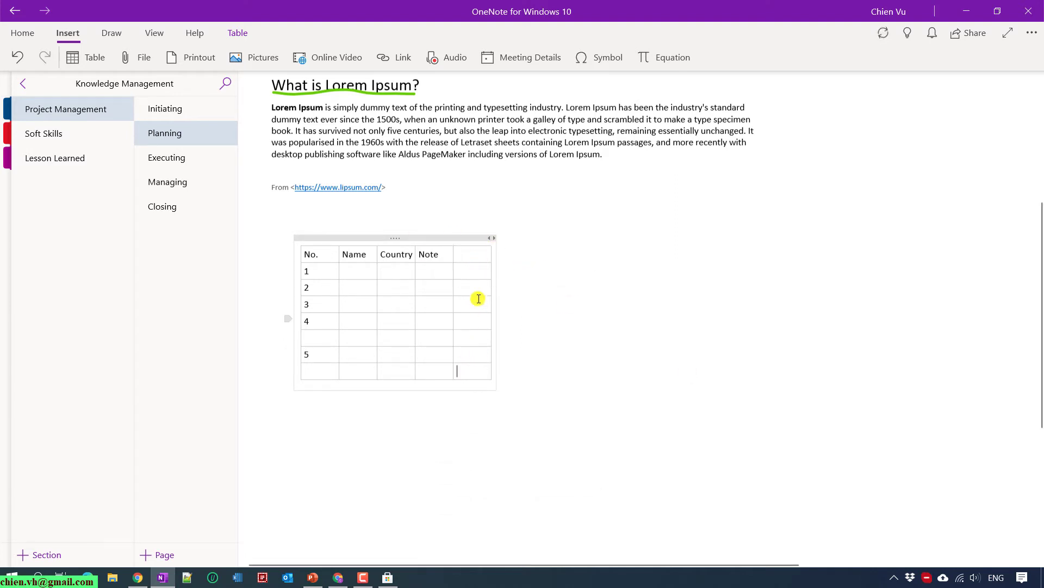
right_click(472, 252)
mouse_move(531, 389)
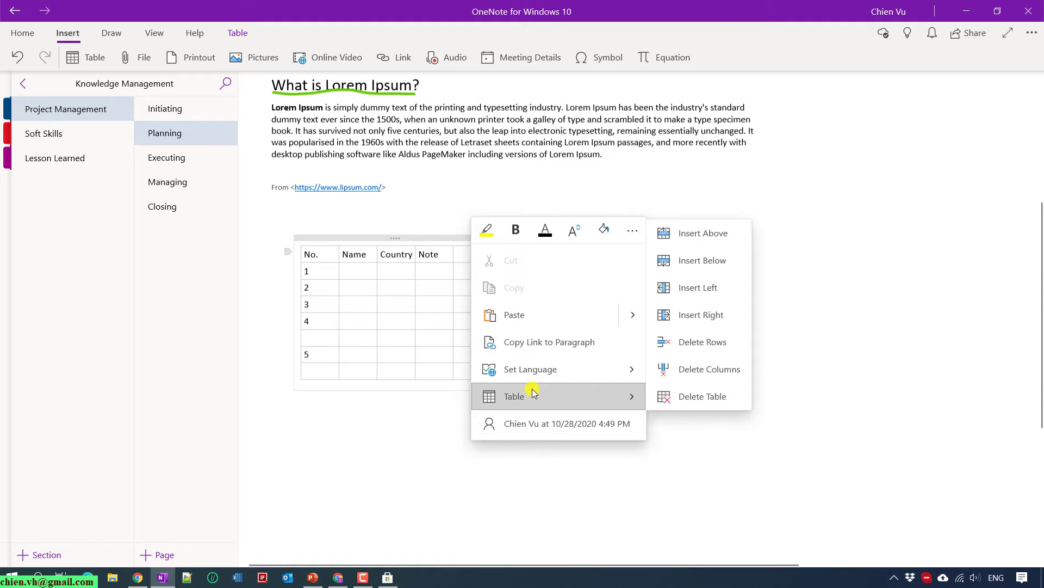
left_click(715, 374)
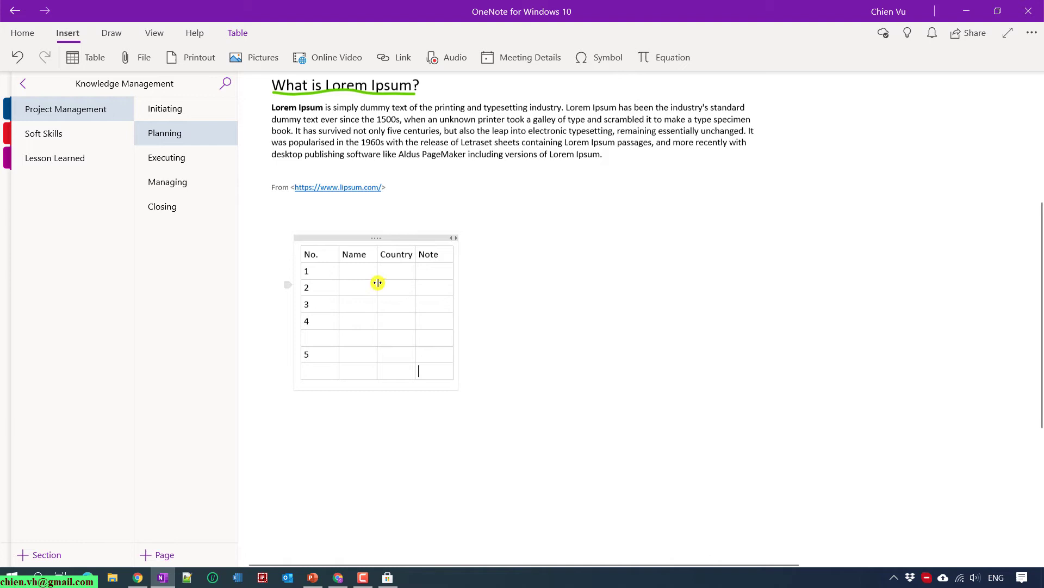
Widen the table's container across the page and widen the Name column.
left_click_drag(459, 258, 938, 310)
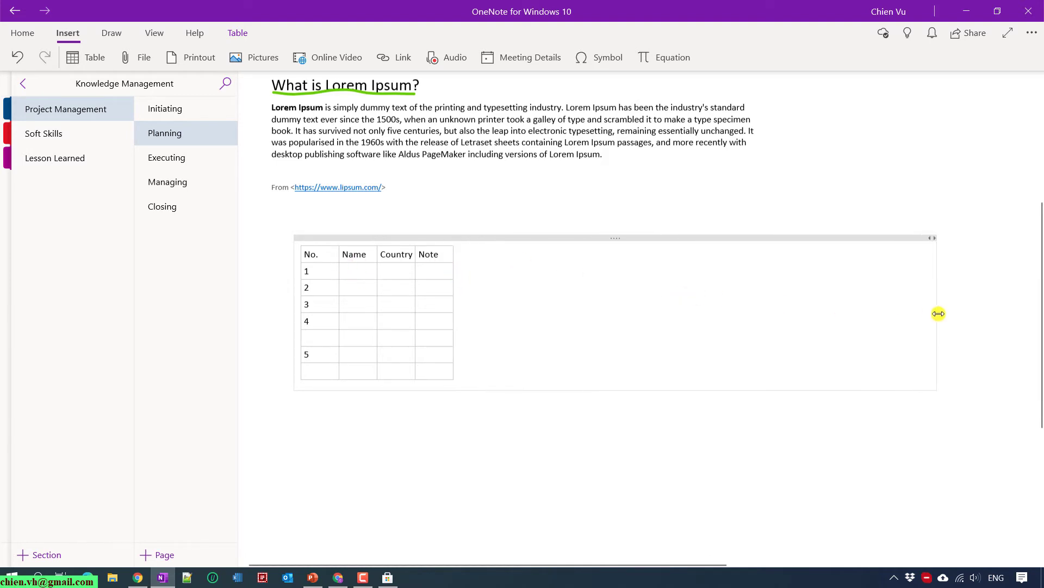
left_click(354, 235)
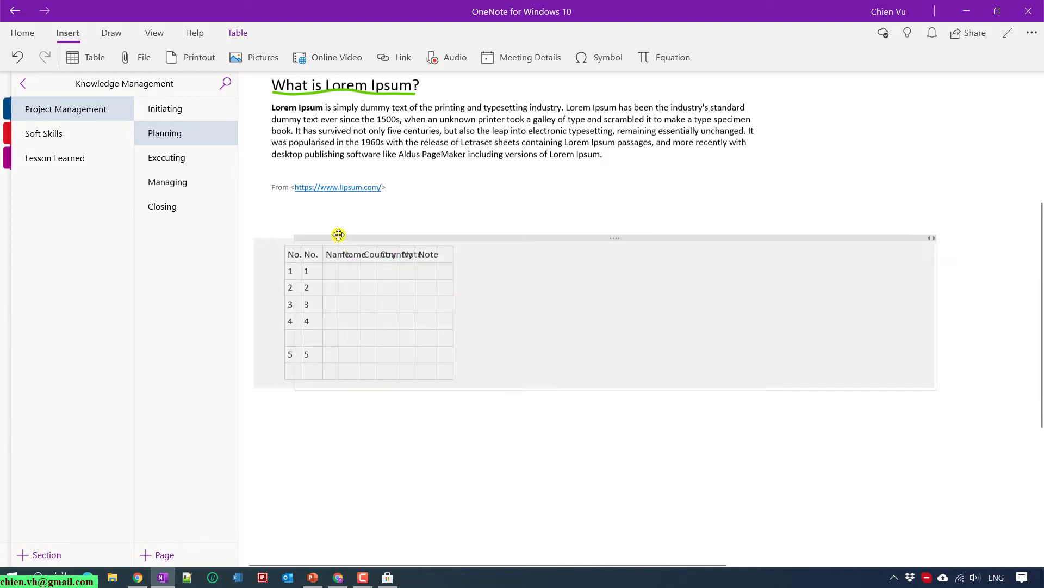
left_click(363, 269)
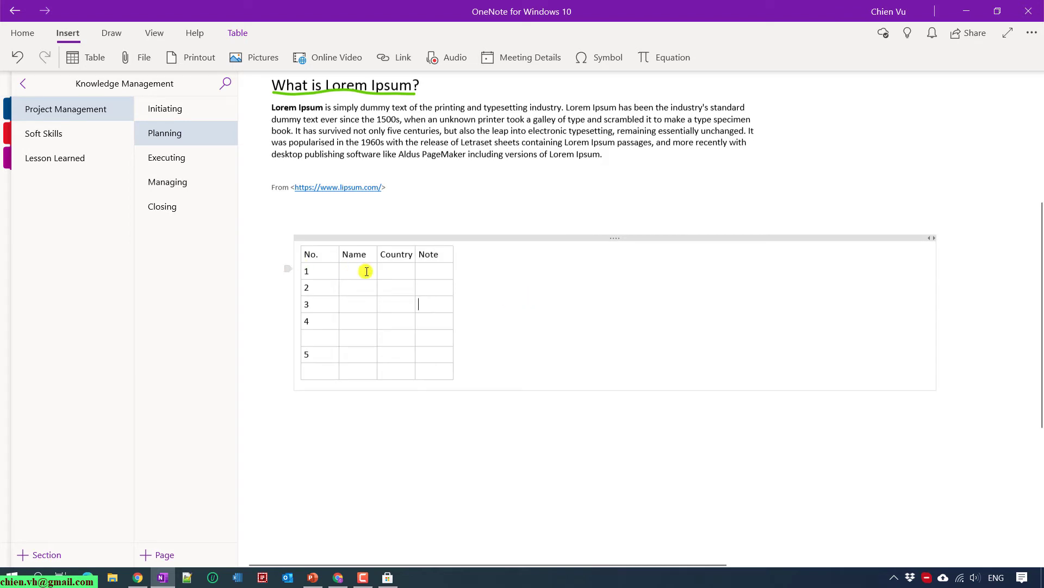
left_click_drag(378, 265, 858, 296)
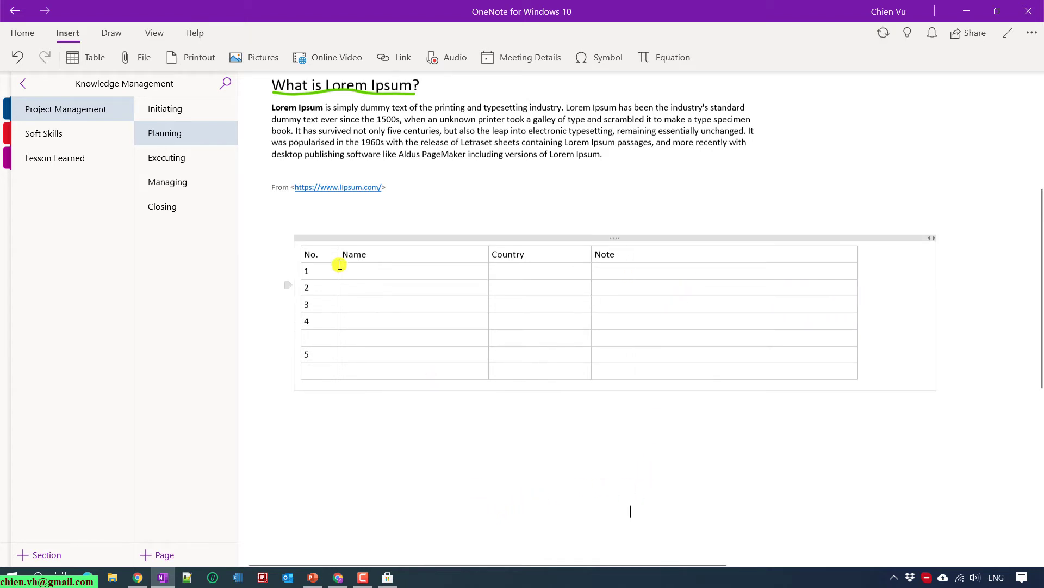
Make the header row bold and shade it light blue.
left_click_drag(306, 252, 704, 244)
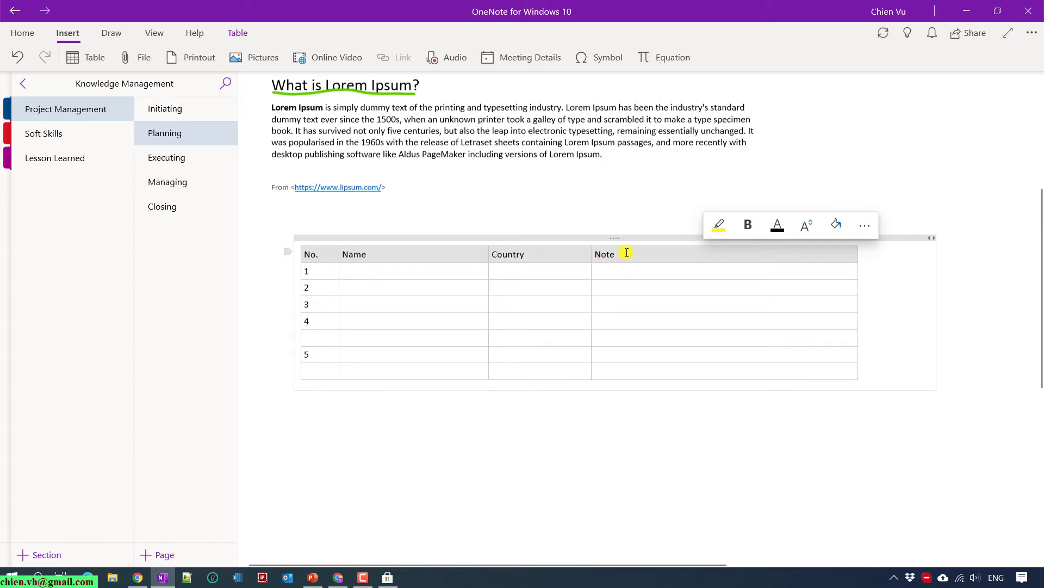
left_click(747, 227)
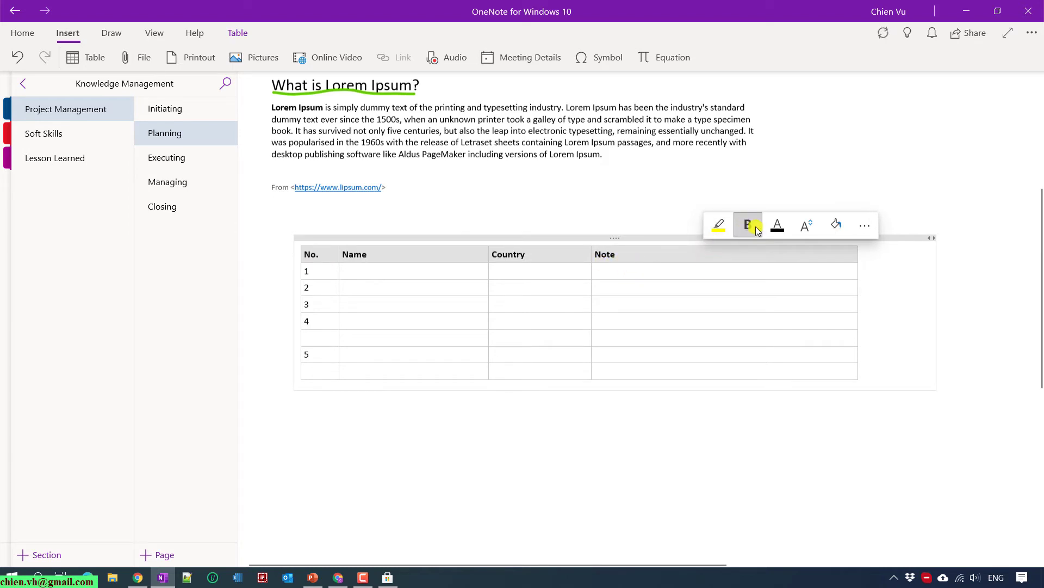
left_click(846, 228)
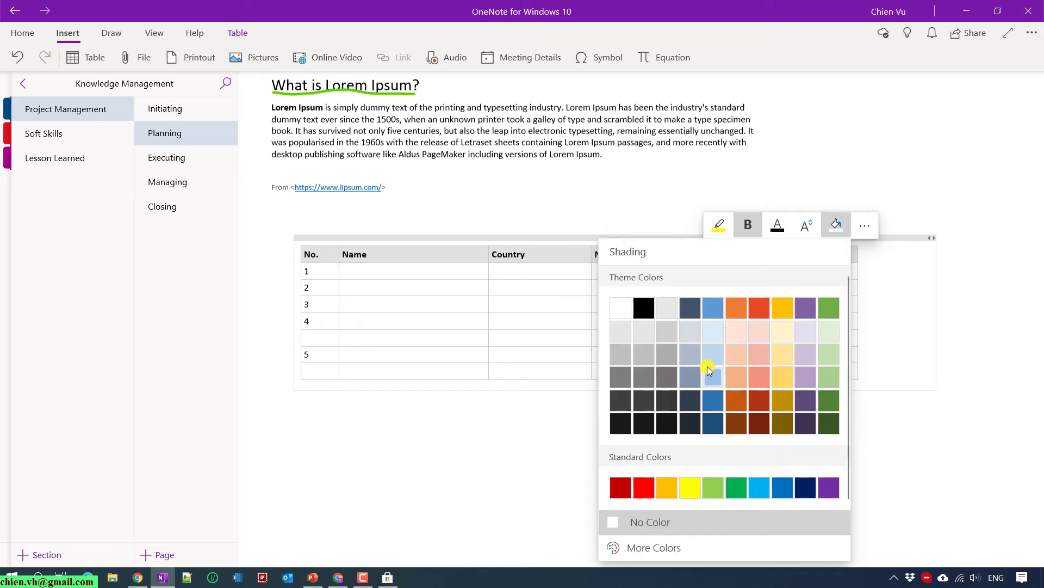
left_click(710, 373)
scroll(456, 364, "down", 1)
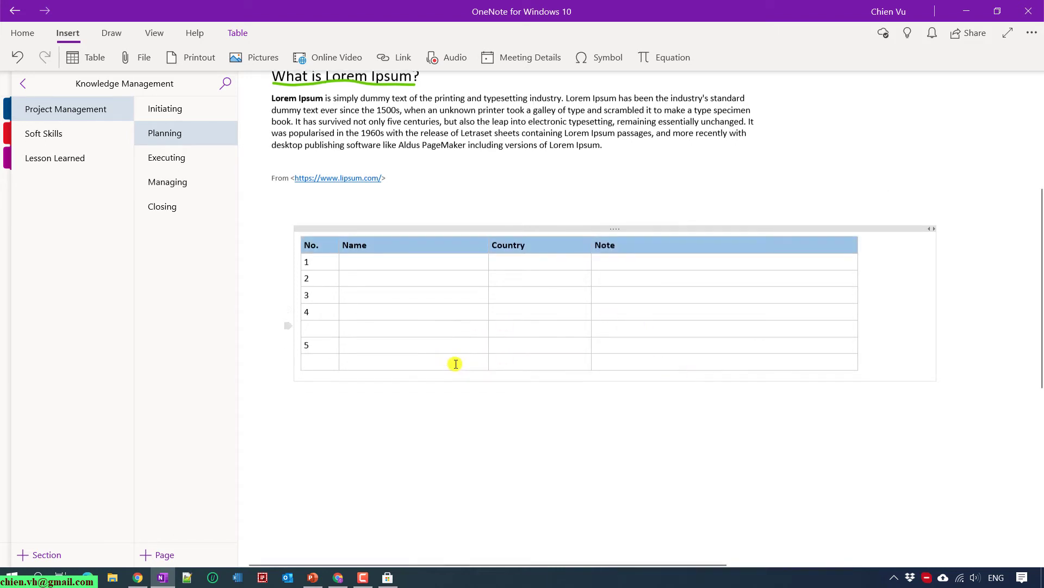
scroll(456, 363, "down", 3)
left_click(314, 247)
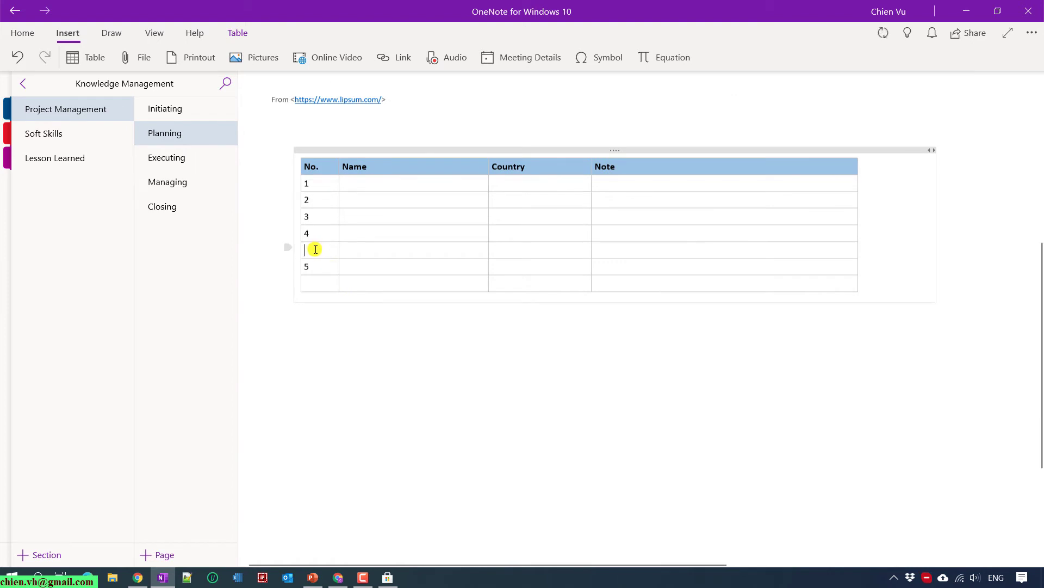
Renumber the lower No. cells as 5, 6 and 7.
type("5")
double_click(307, 266)
type("6")
type("7")
left_click(433, 350)
scroll(434, 351, "up", 6)
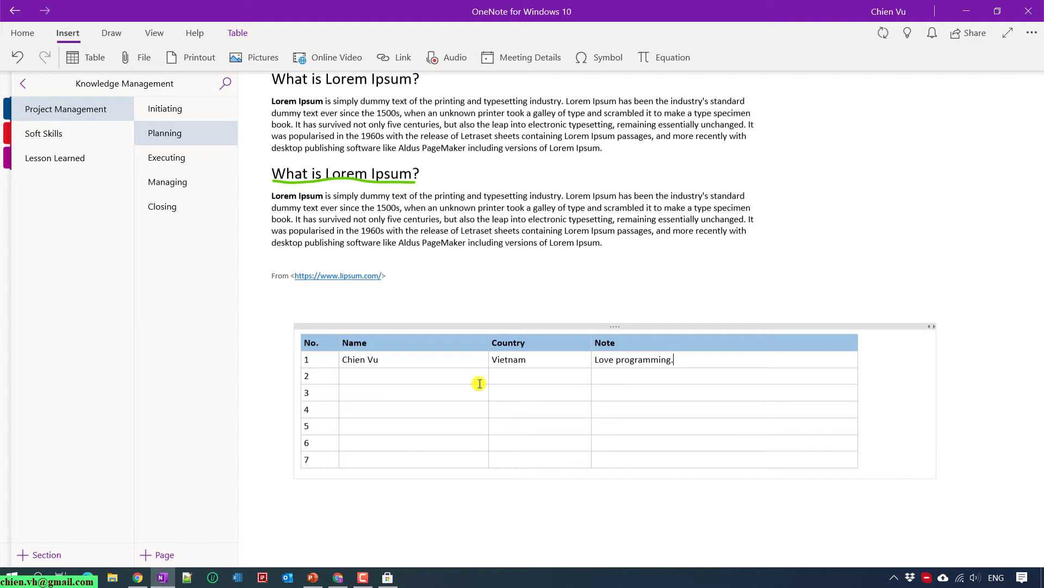
Start entering row 2's data in its Name cell.
left_click(448, 378)
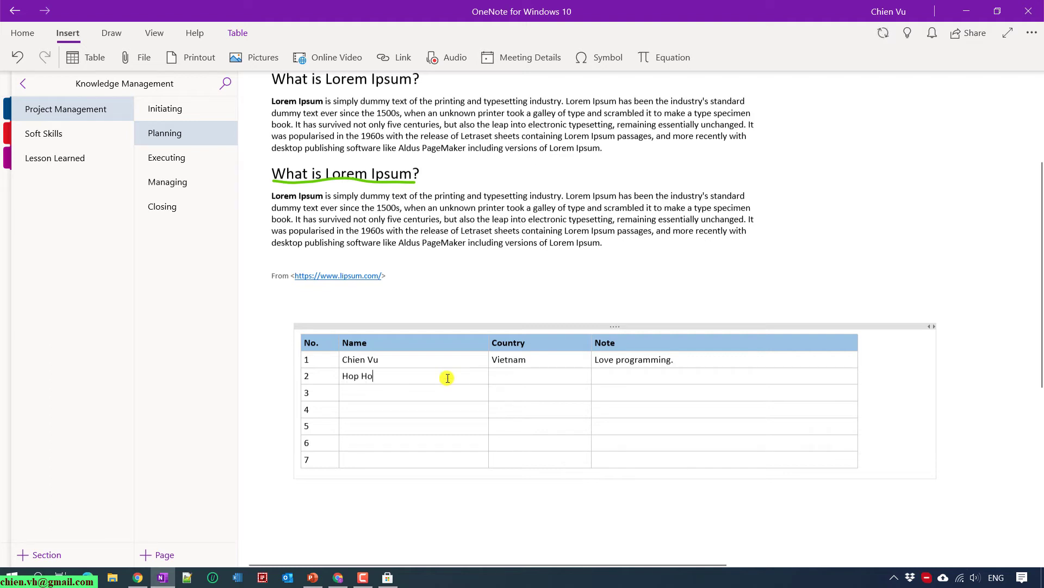
type("Vietnam")
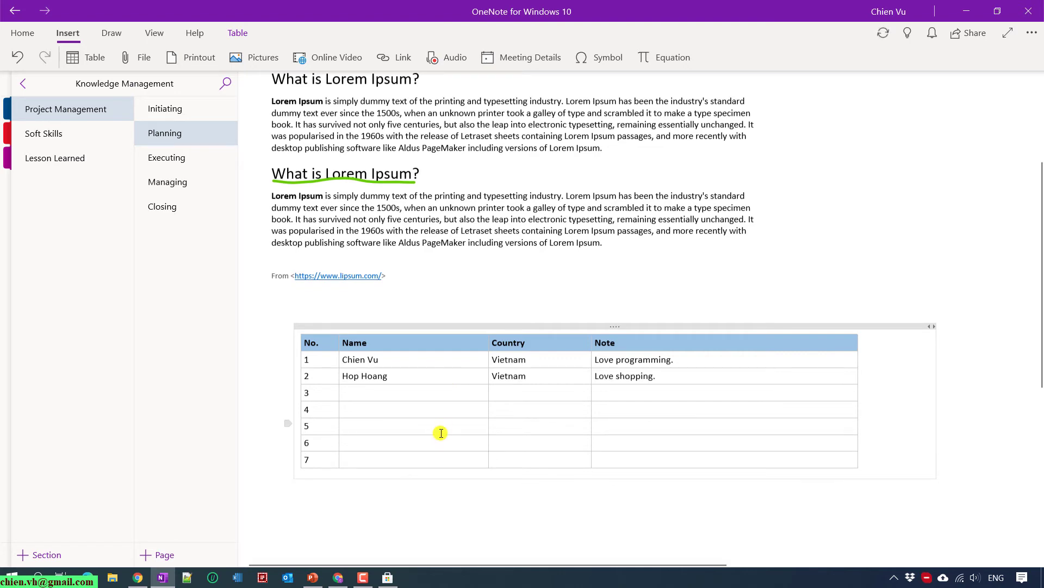
scroll(441, 433, "down", 3)
scroll(438, 399, "up", 4)
scroll(484, 425, "up", 3)
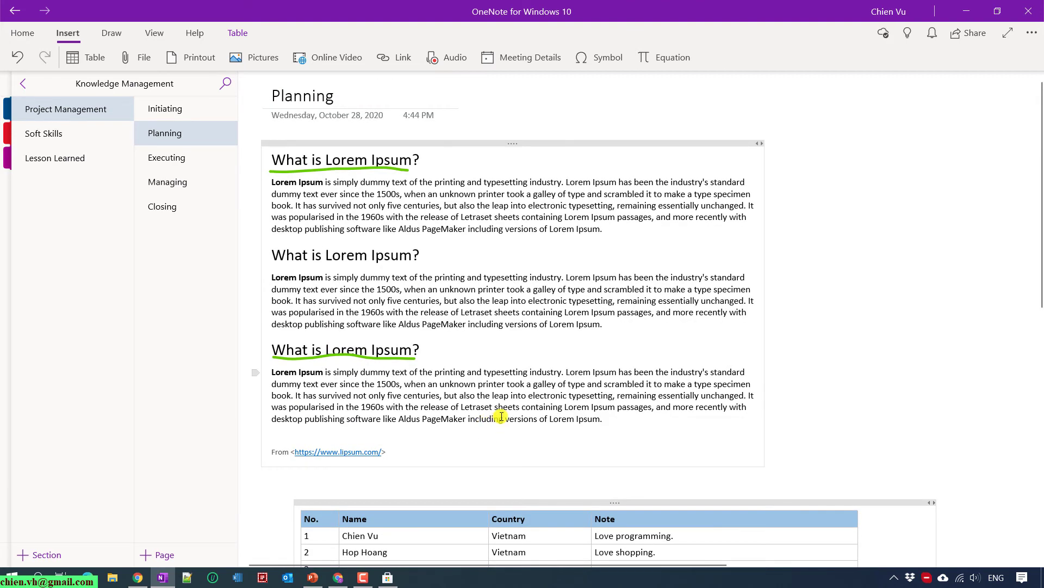
Deselect the table and start Insert > Online Video on the Planning page.
scroll(501, 416, "down", 5)
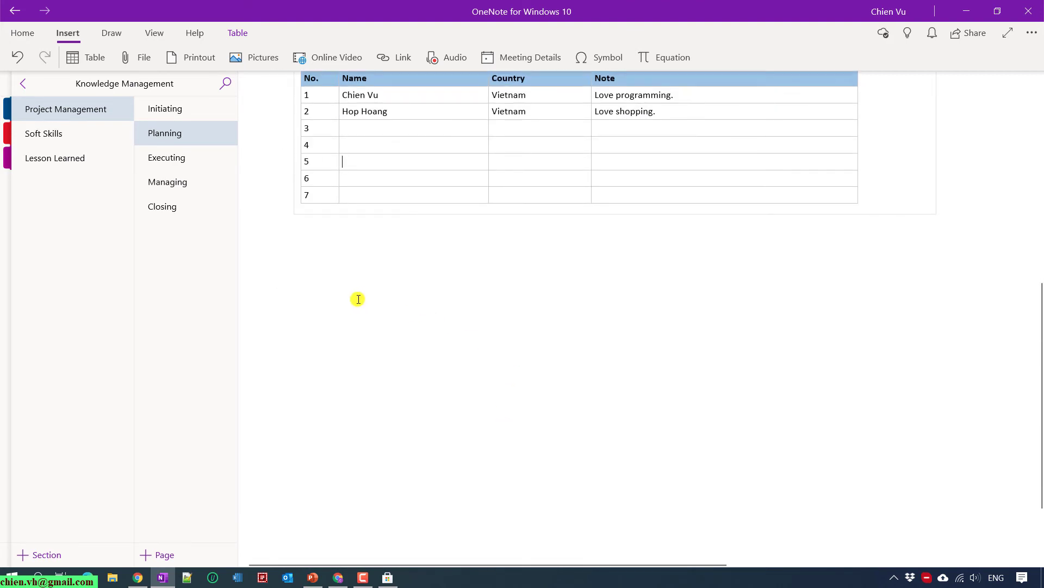
scroll(354, 304, "up", 3)
left_click(308, 413)
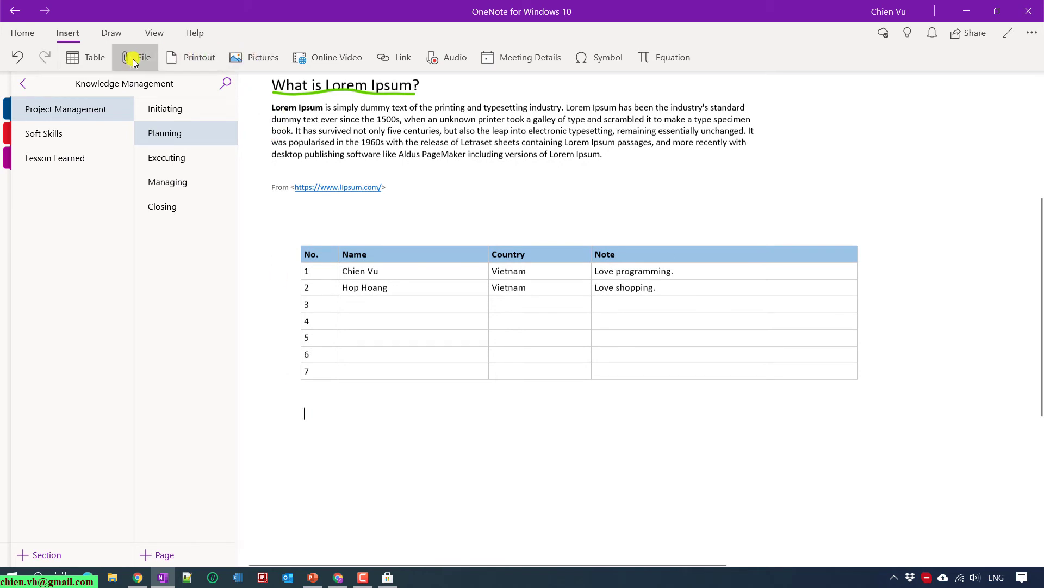
left_click(326, 56)
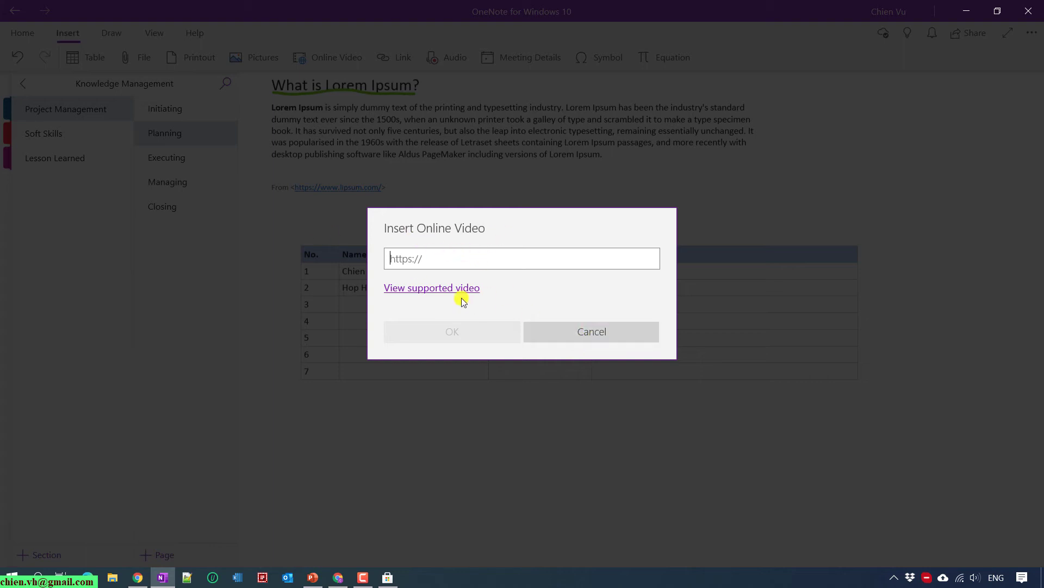
Follow the supported-video link and scroll through services like YouTube and Vimeo.
left_click(430, 287)
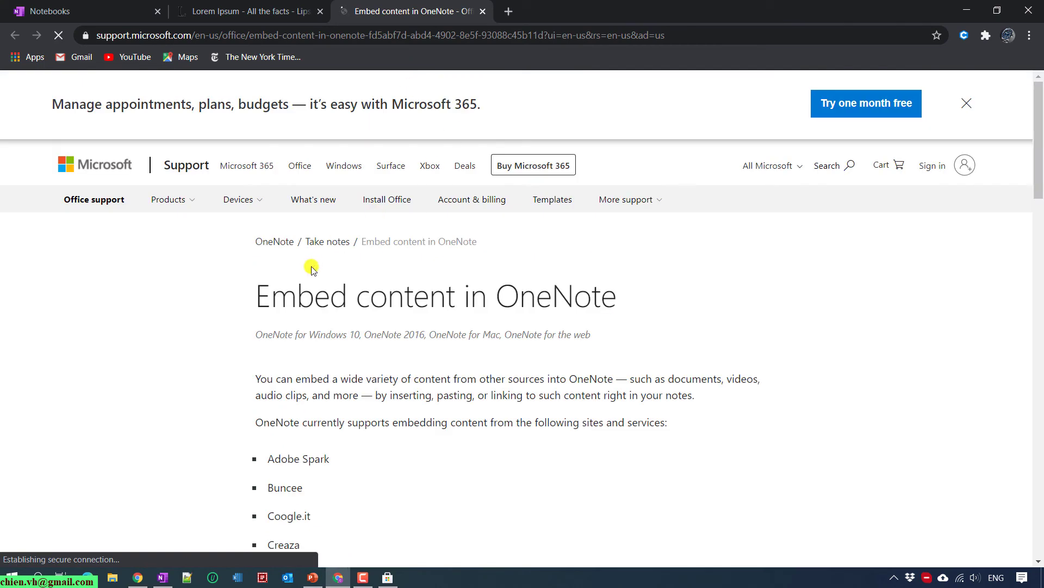
scroll(359, 349, "down", 7)
scroll(356, 352, "up", 7)
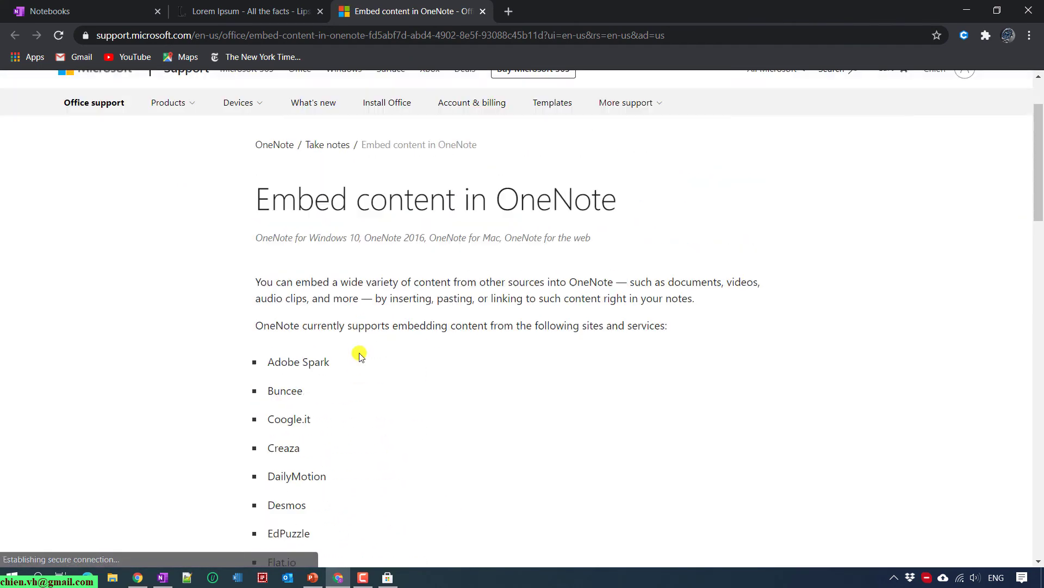
scroll(359, 354, "up", 2)
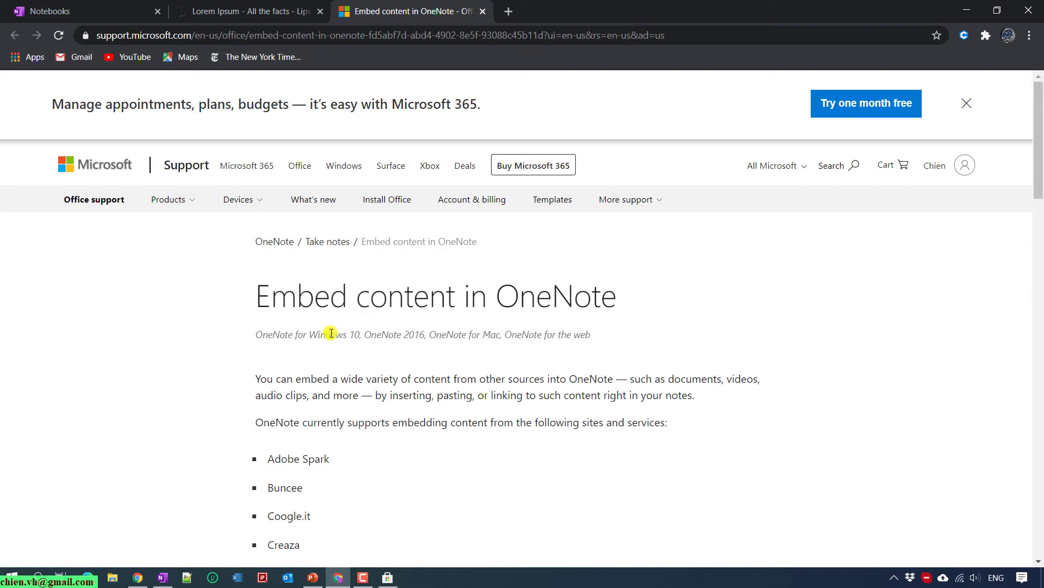
scroll(331, 333, "down", 2)
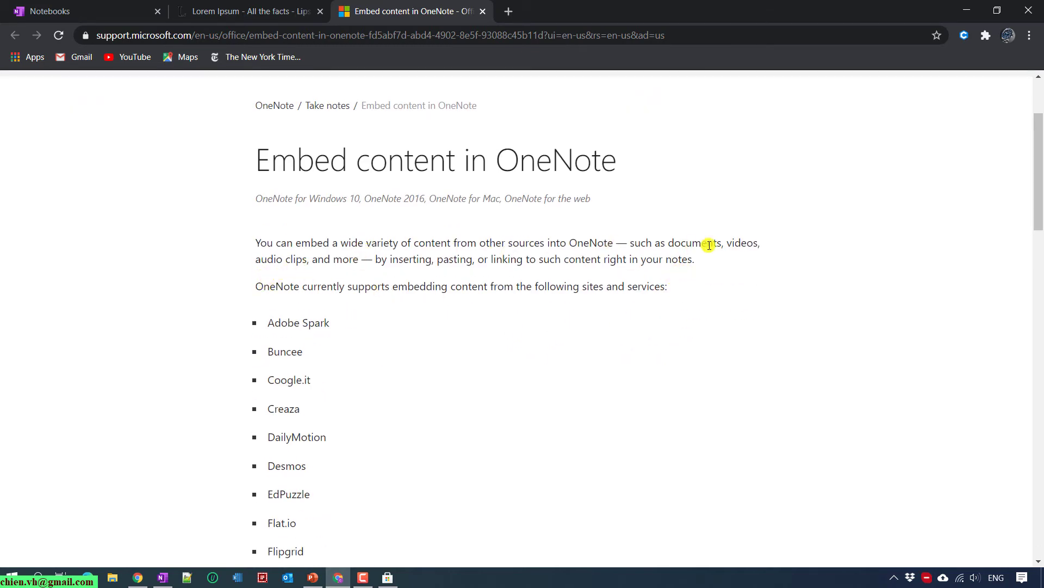
scroll(706, 246, "down", 2)
scroll(706, 248, "down", 14)
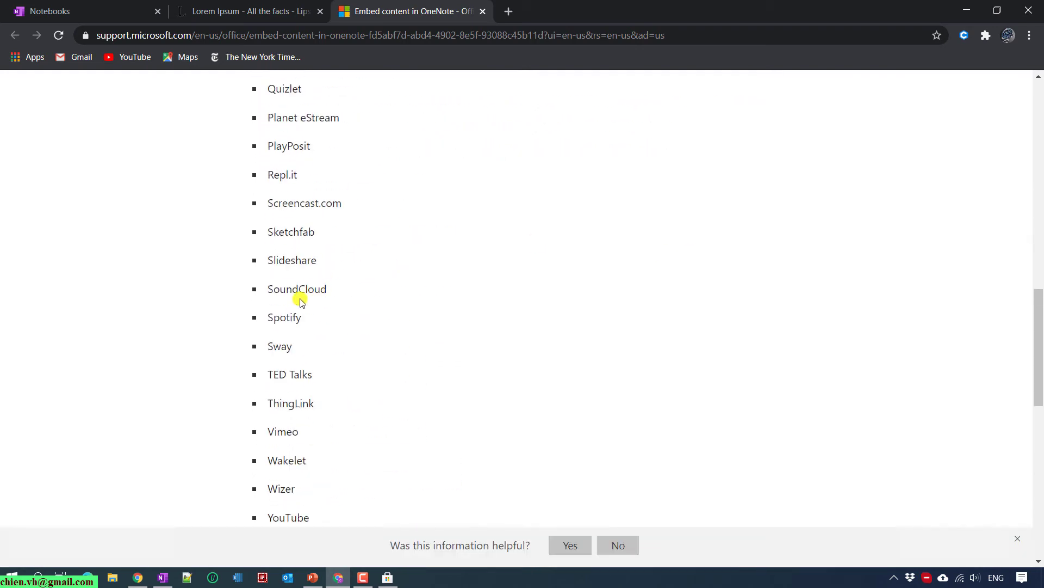
left_click(967, 10)
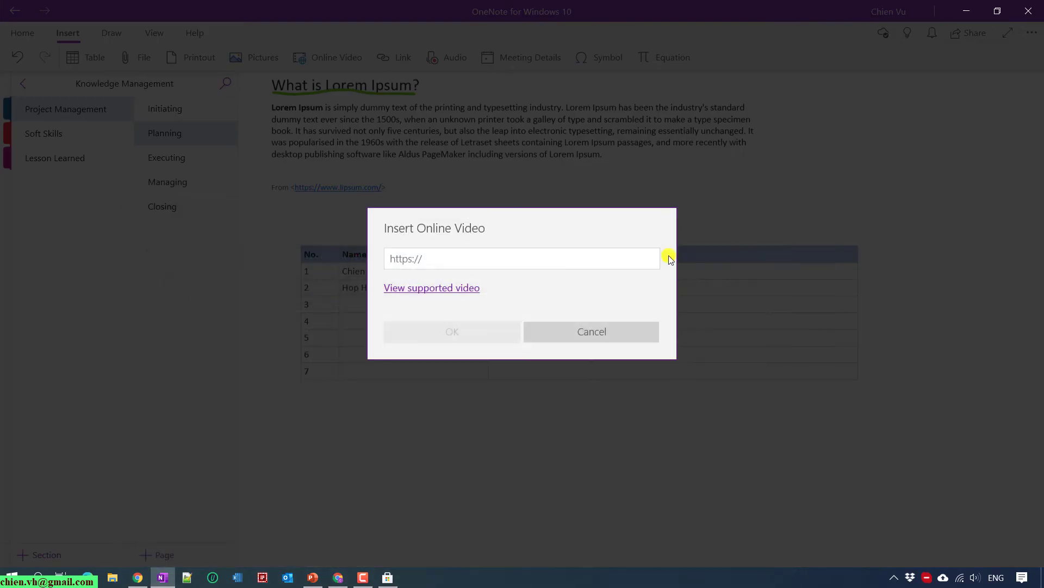
left_click(602, 329)
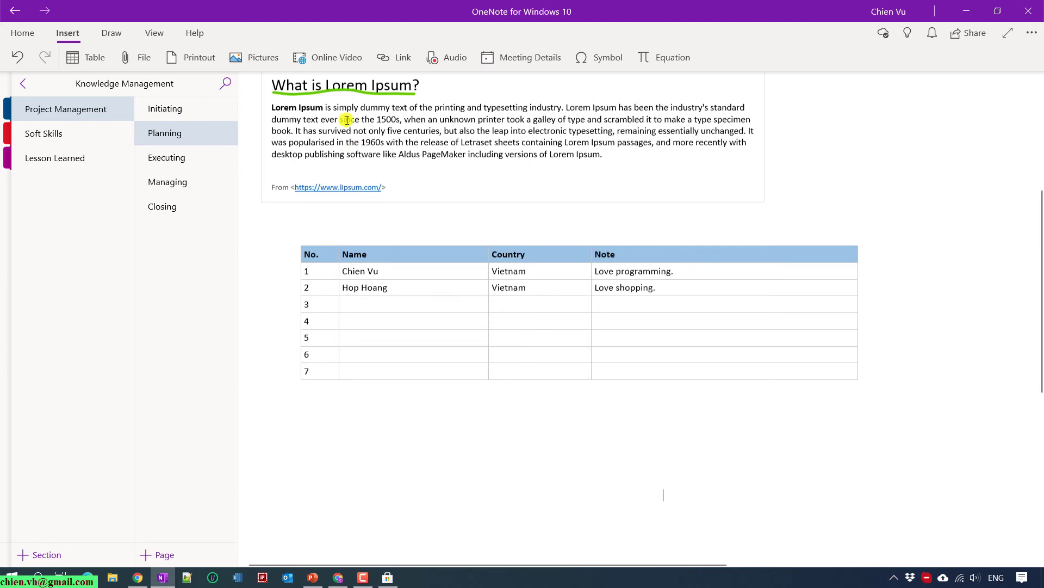
left_click(251, 57)
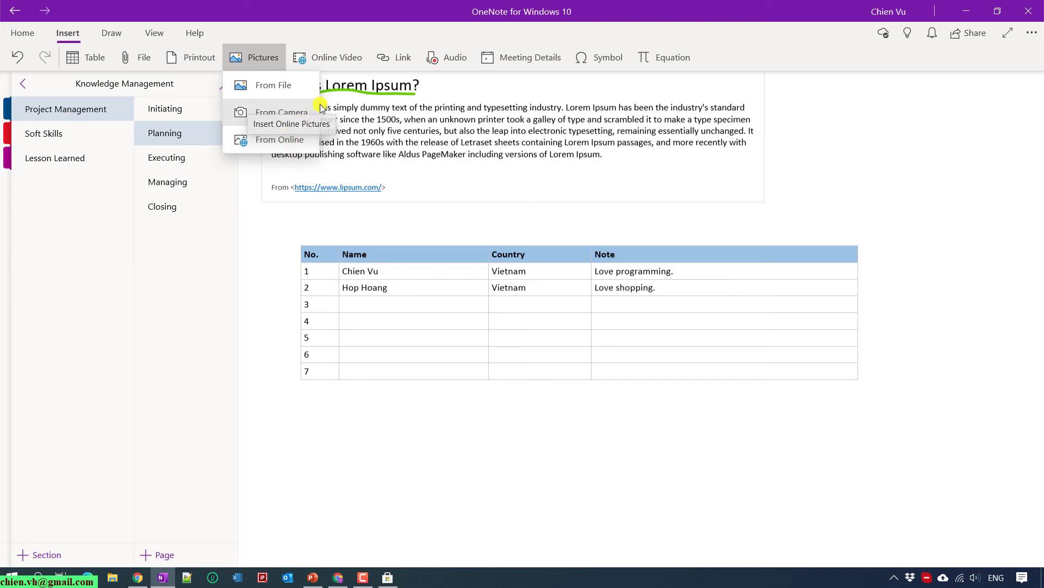
left_click(388, 61)
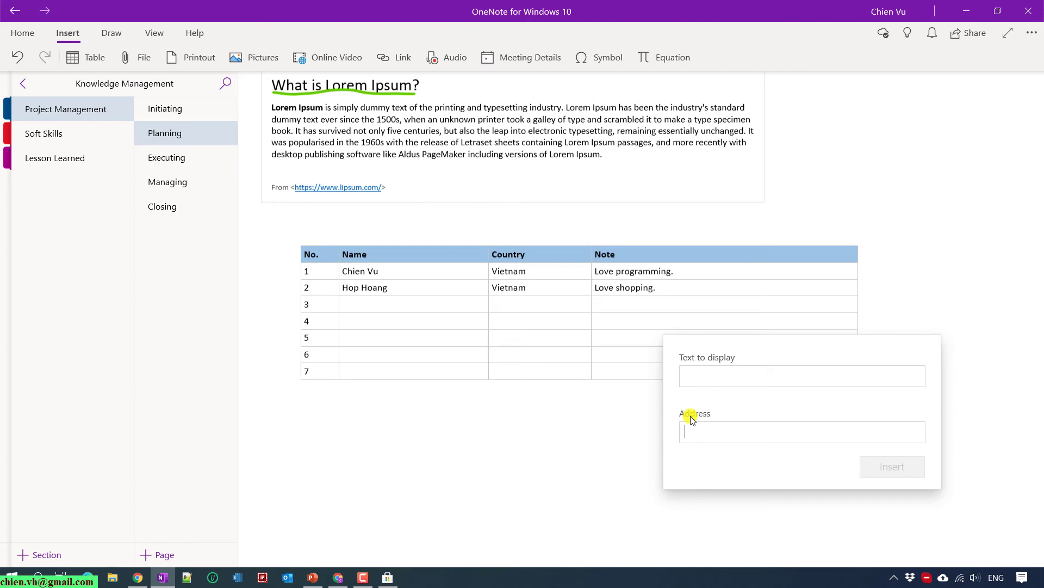
left_click(560, 433)
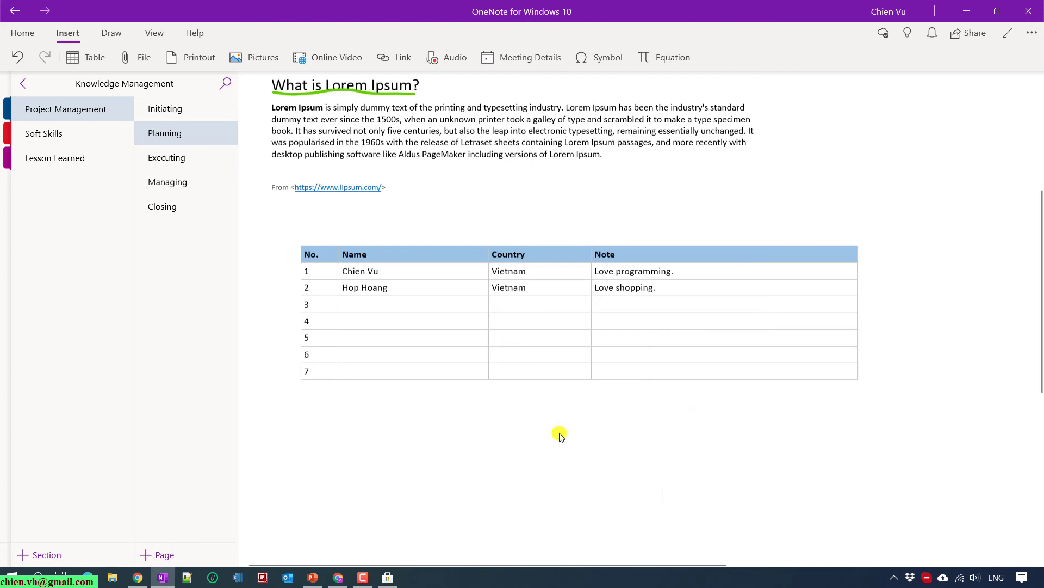
scroll(423, 422, "down", 3)
scroll(424, 422, "up", 3)
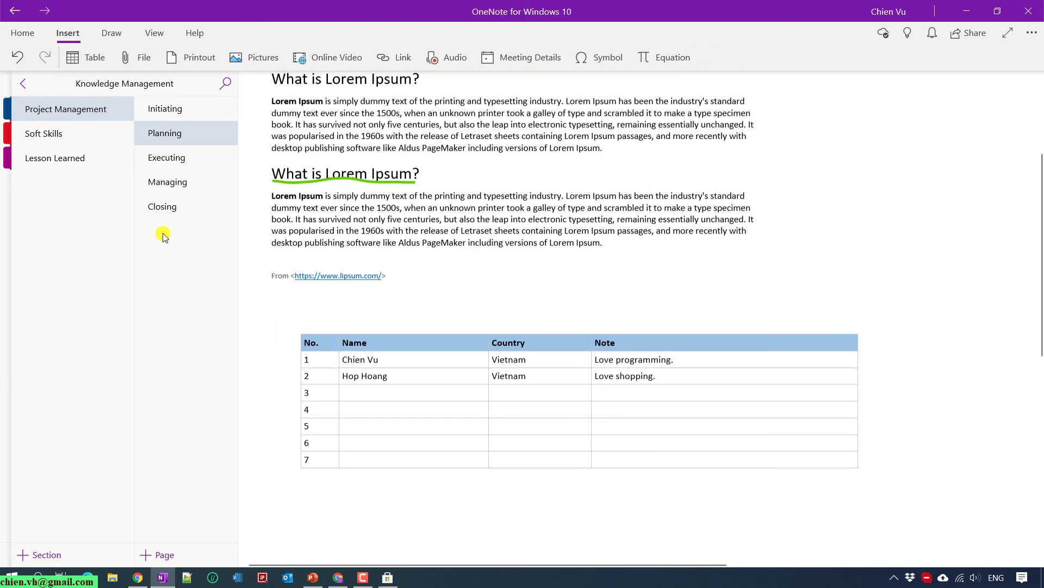
left_click(175, 182)
left_click(24, 86)
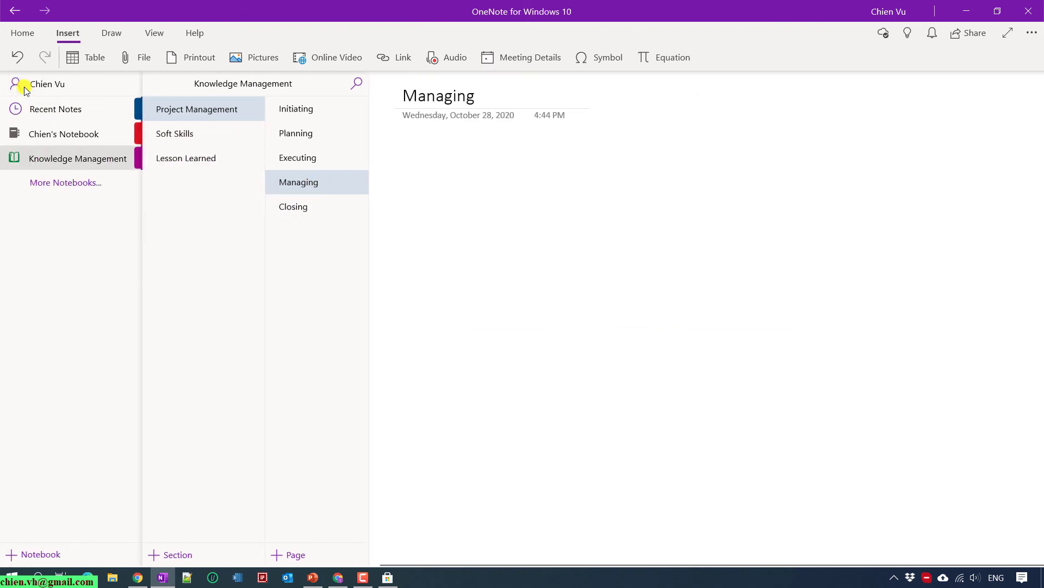
left_click(317, 129)
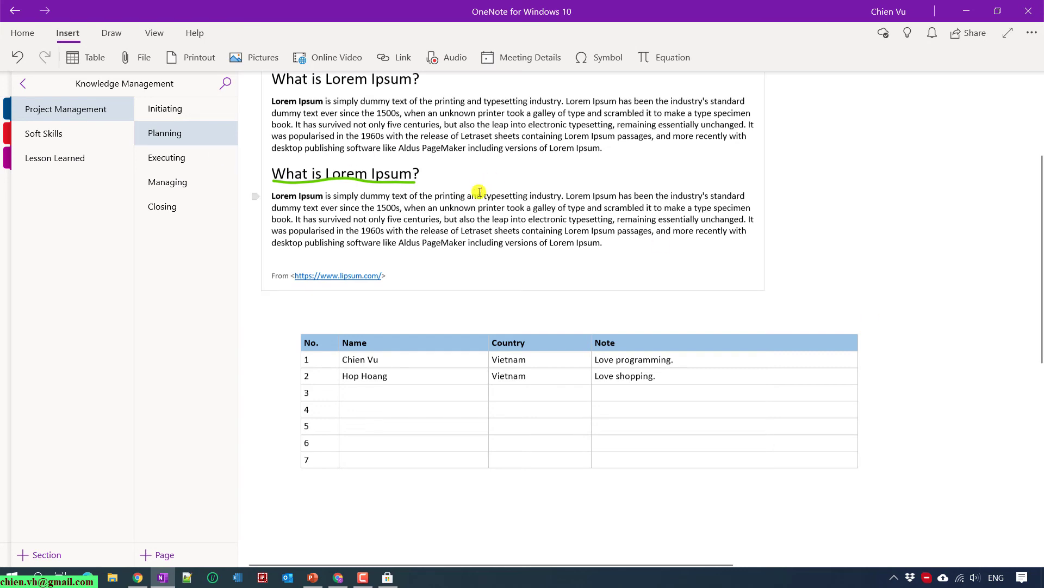
scroll(600, 269, "up", 3)
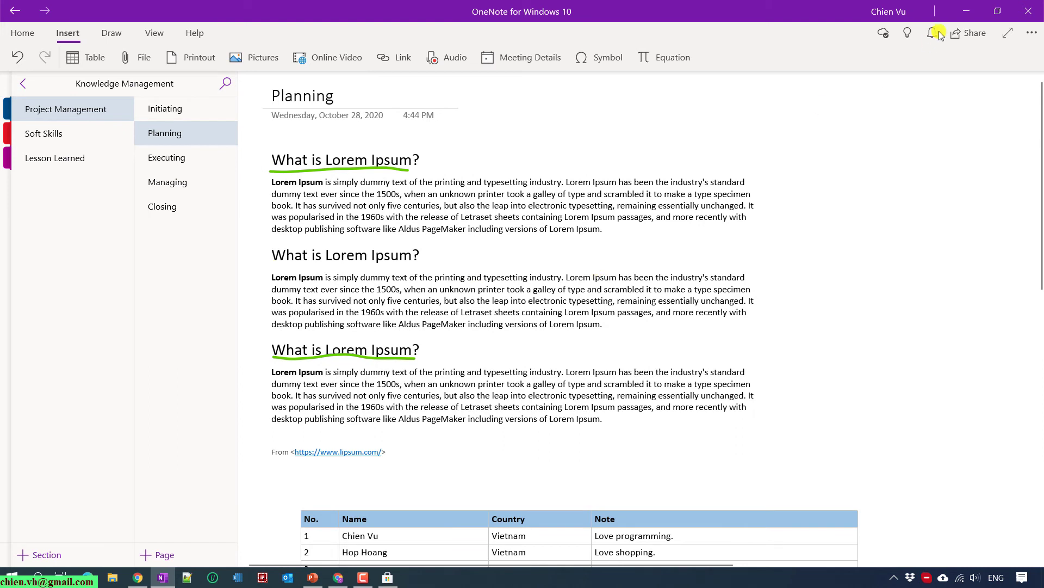
Share the Knowledge Management notebook with the collaborator's email address, keeping Can edit permission.
left_click(973, 36)
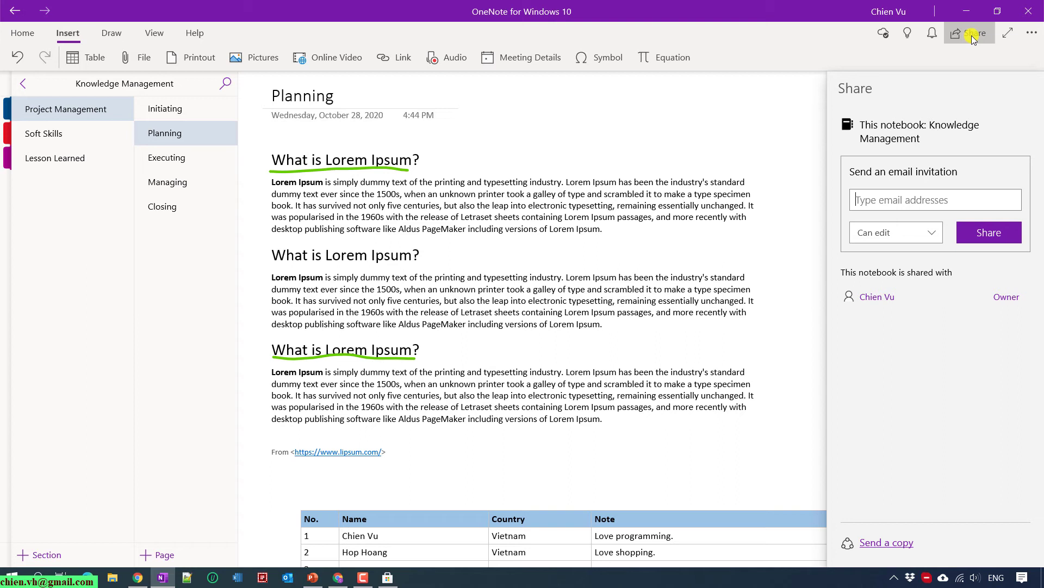
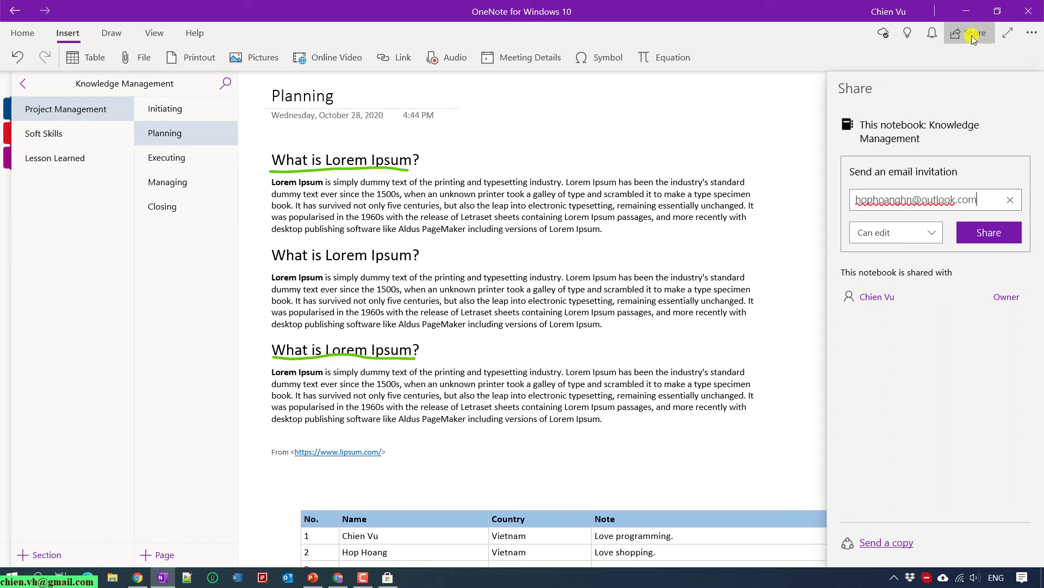
left_click(919, 234)
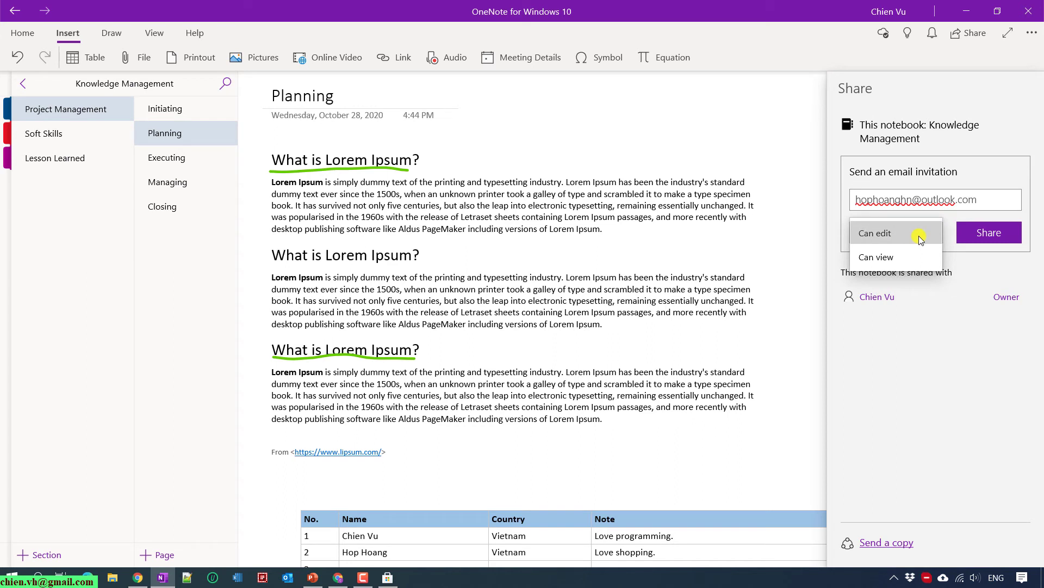
left_click(984, 198)
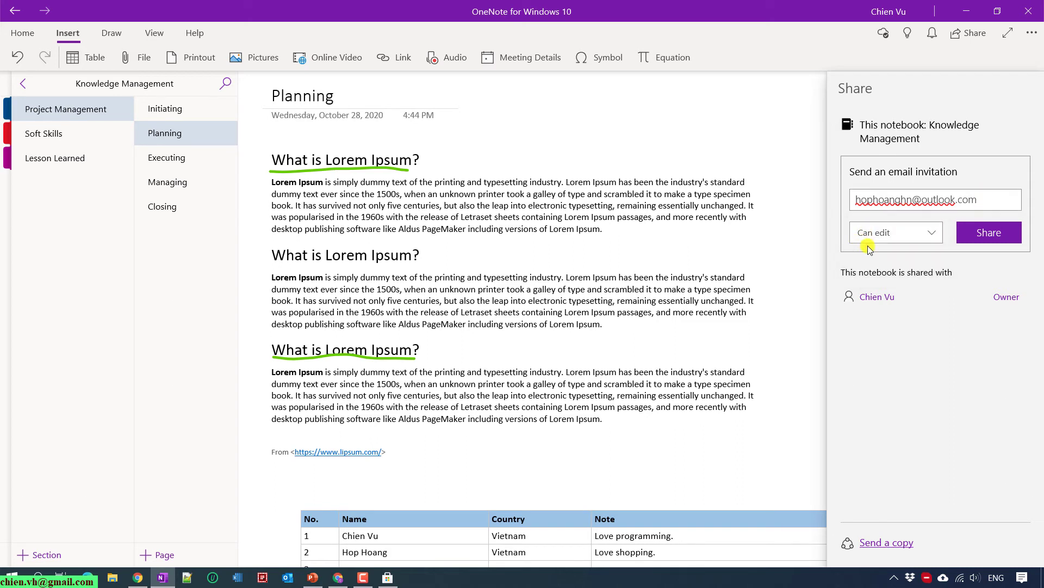
left_click(992, 233)
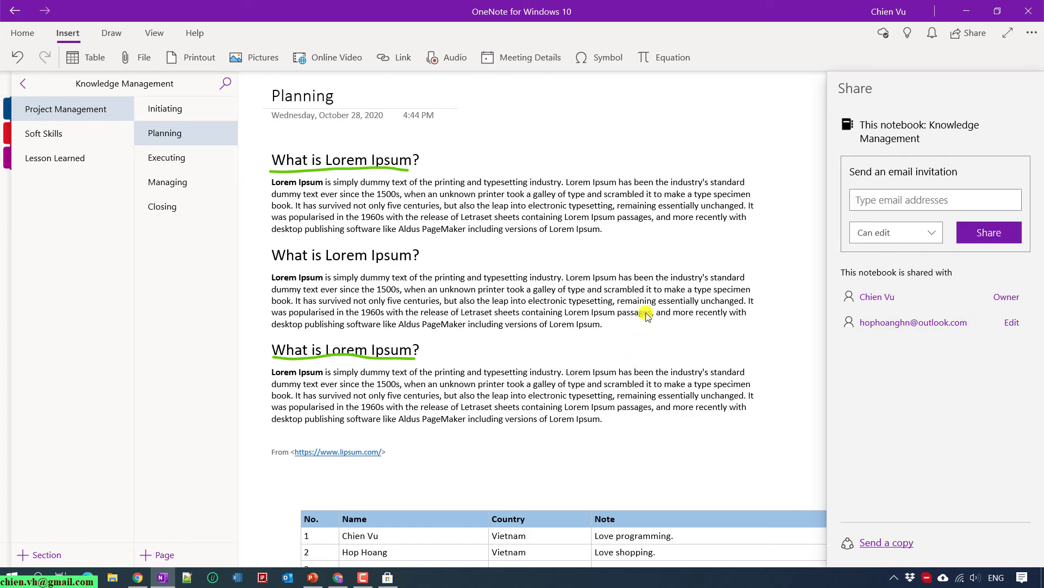
In Chrome, switch to the second account's profile and start entering outlook.com.
left_click(338, 577)
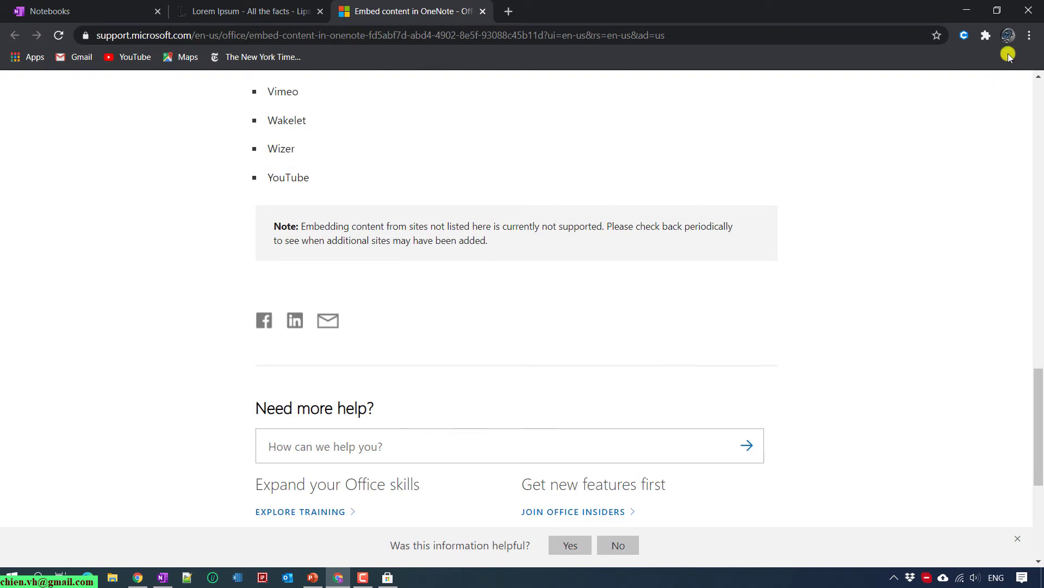
left_click(1008, 36)
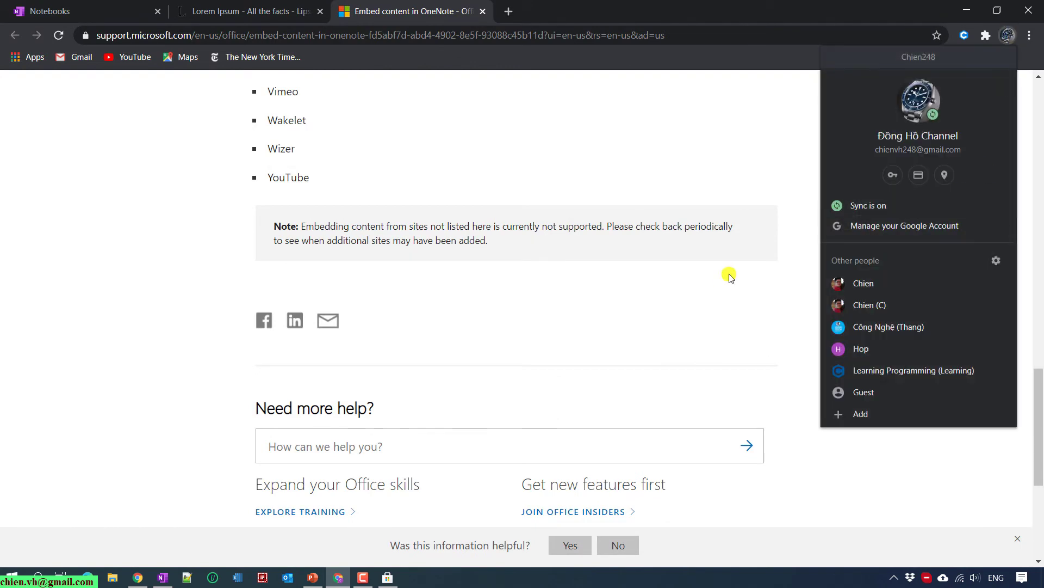
left_click(859, 348)
type("outlook.live.com/mail/0/inbox")
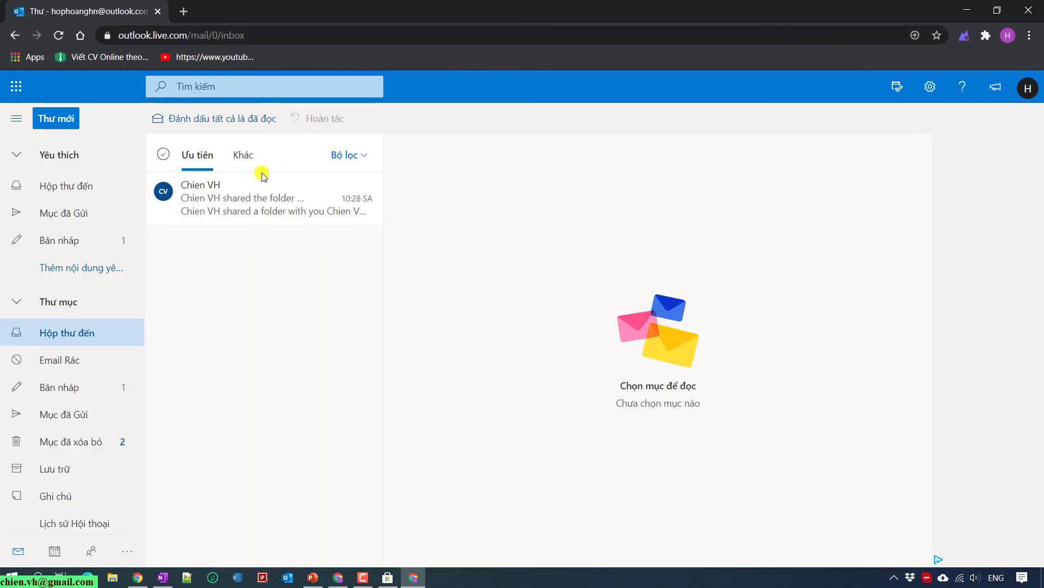
Read the folder-sharing email in the invitee's inbox, refresh, check the account, then minimize Outlook.
left_click(81, 201)
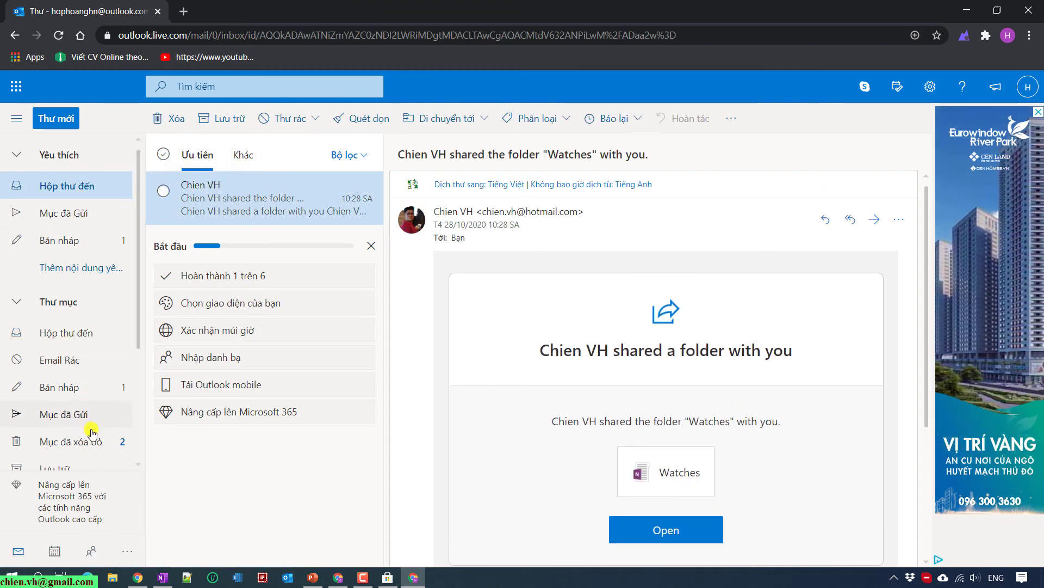
scroll(85, 376, "down", 3)
scroll(82, 326, "up", 3)
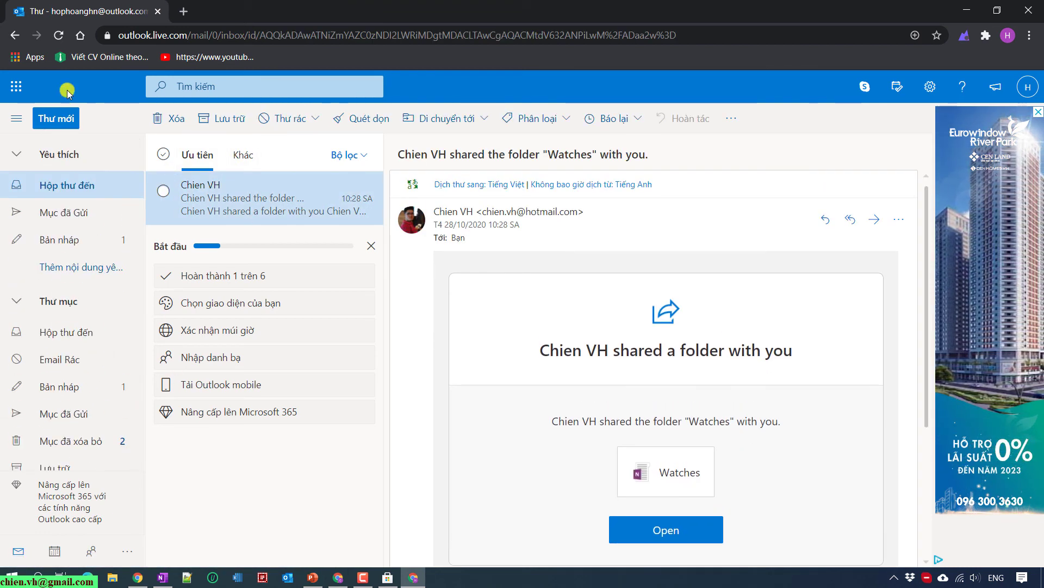
left_click(56, 35)
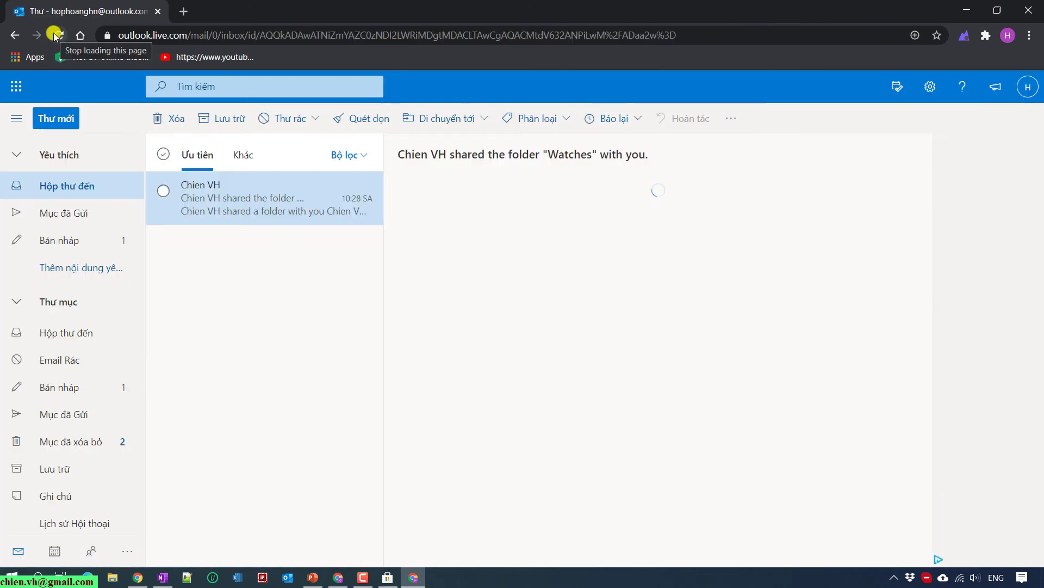
left_click(1027, 87)
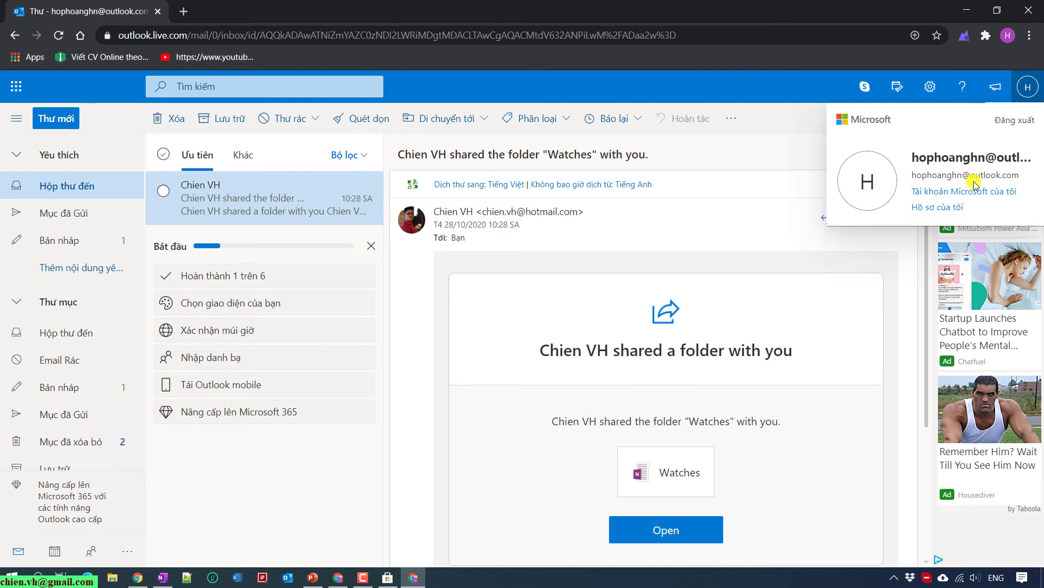
left_click(968, 9)
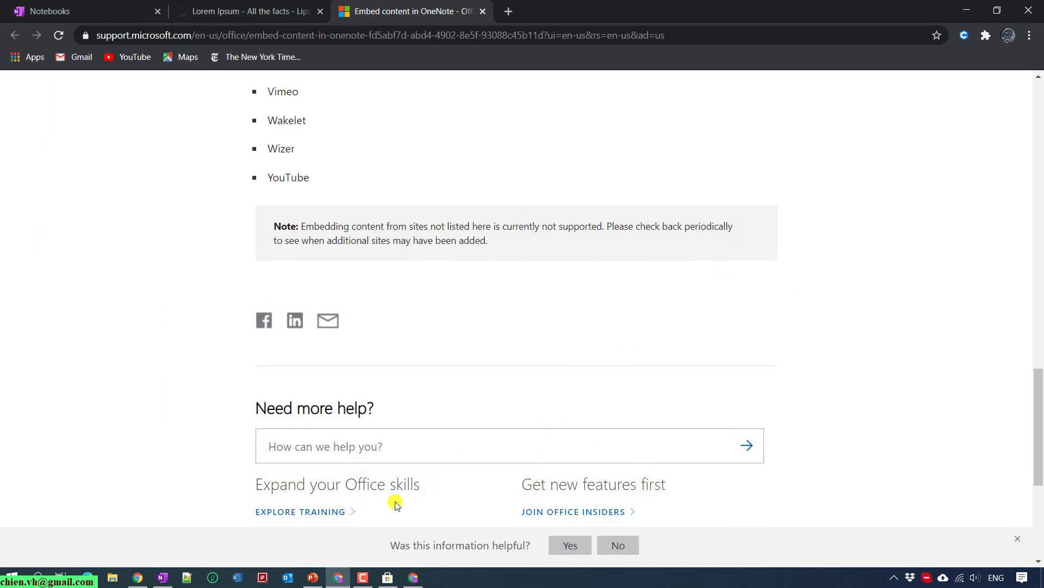
Back in OneNote, reopen the Share pane to check the notebook's shared-with list.
left_click(163, 579)
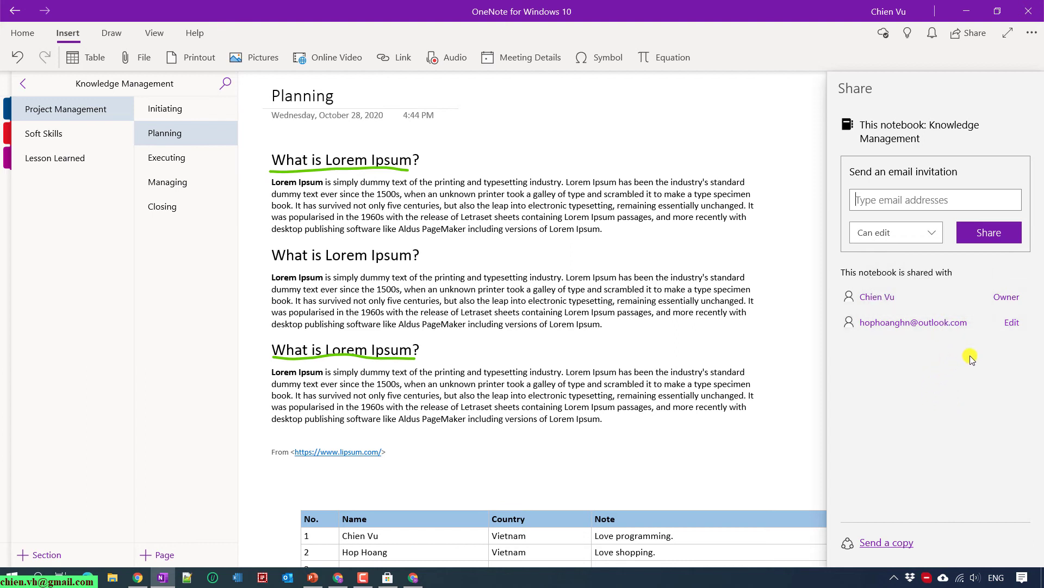
left_click(977, 33)
left_click(977, 32)
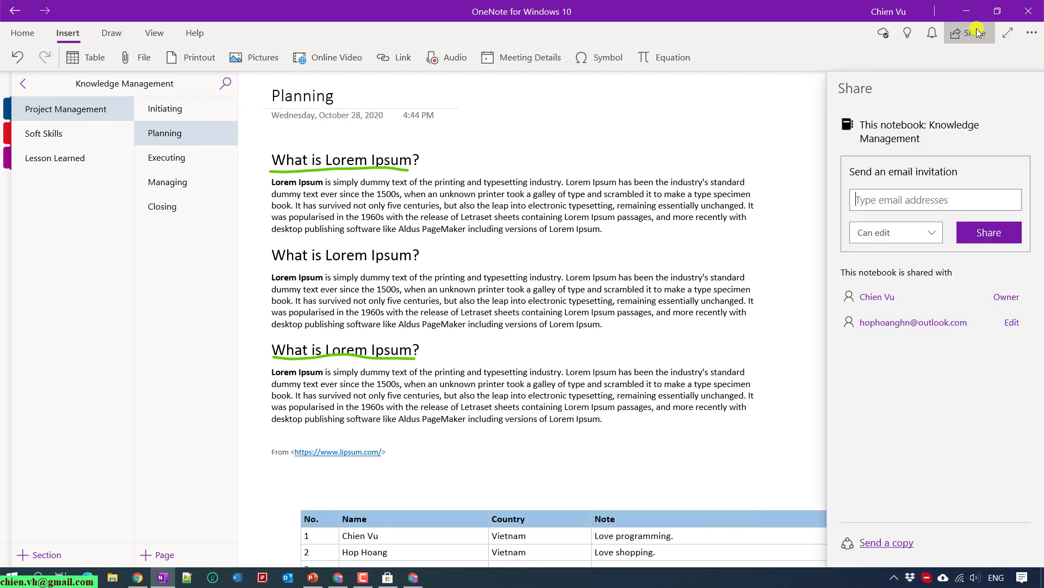
Bring up and dismiss the Send a copy dialog, then return to Outlook in Chrome.
left_click(889, 546)
left_click(690, 400)
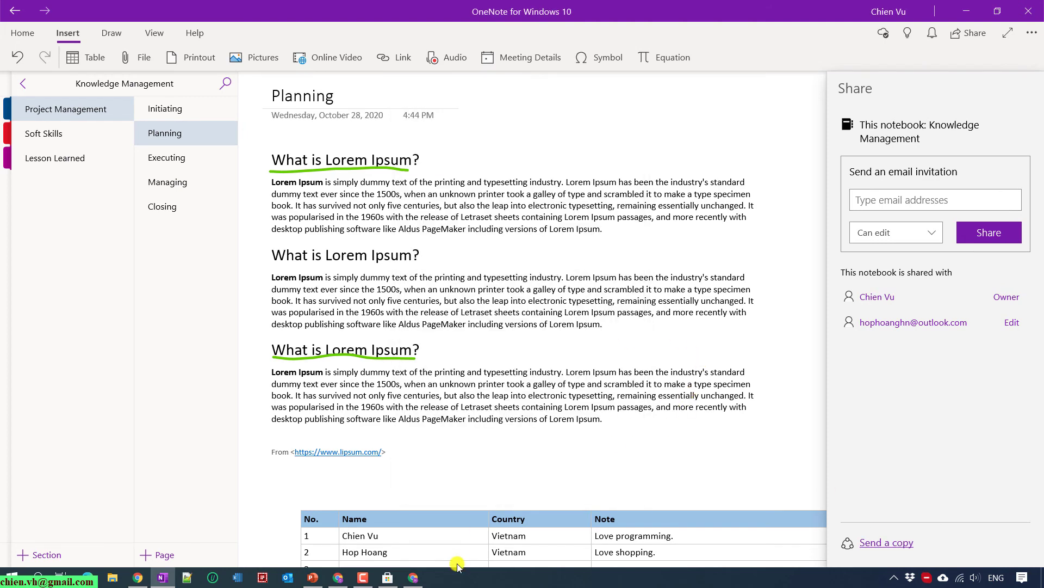
left_click(413, 577)
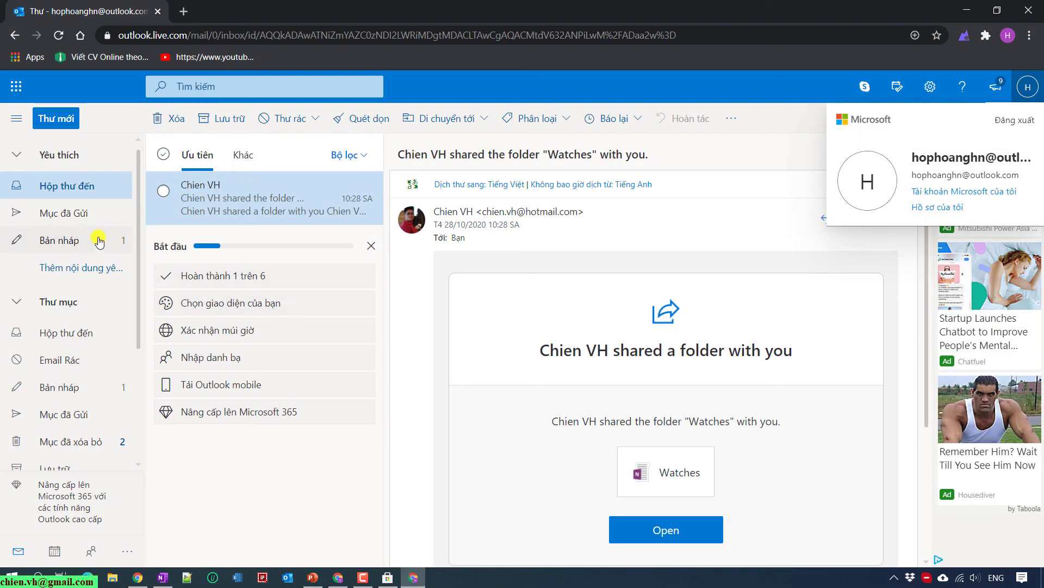
Check Deleted Items and the Other inbox tab for the invitation, ending on Focused Inbox.
left_click(99, 445)
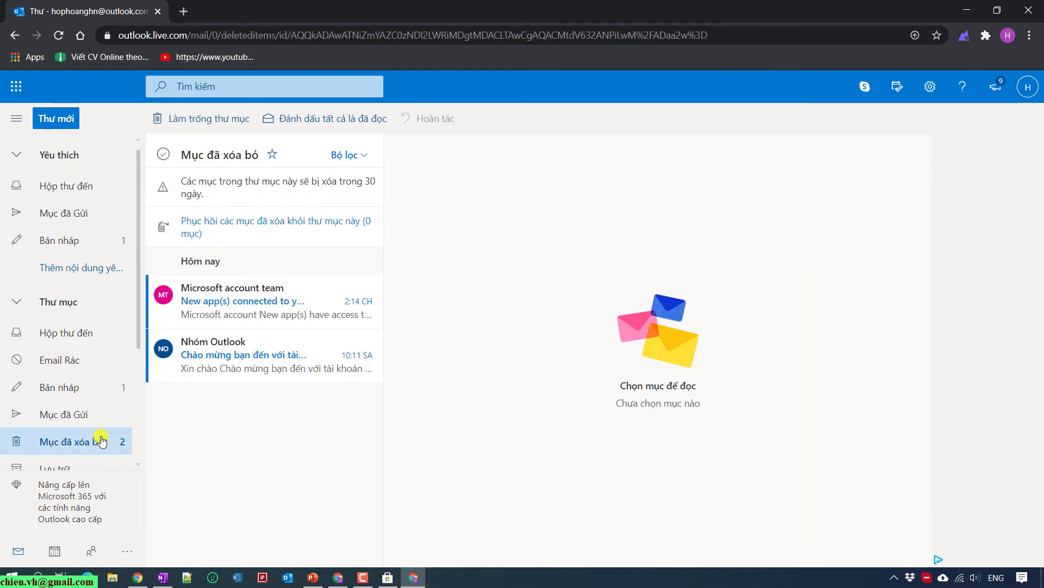
left_click(82, 157)
left_click(52, 224)
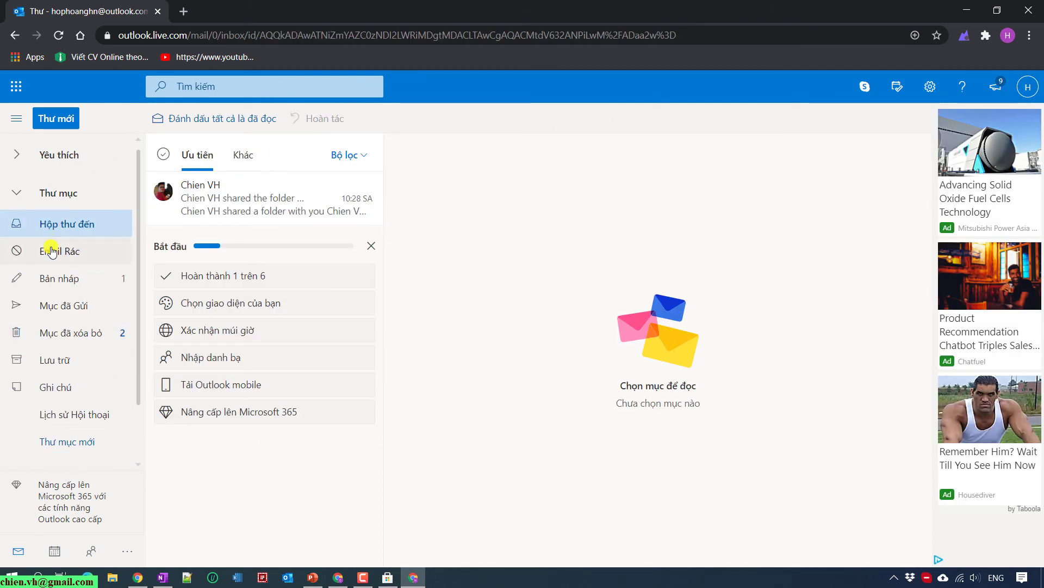
left_click(245, 152)
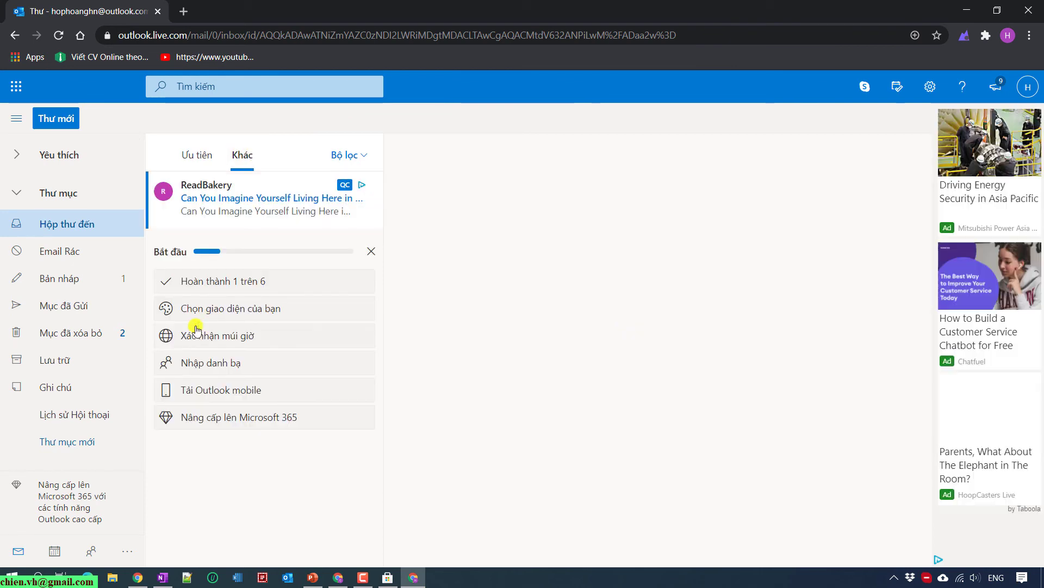
left_click(199, 154)
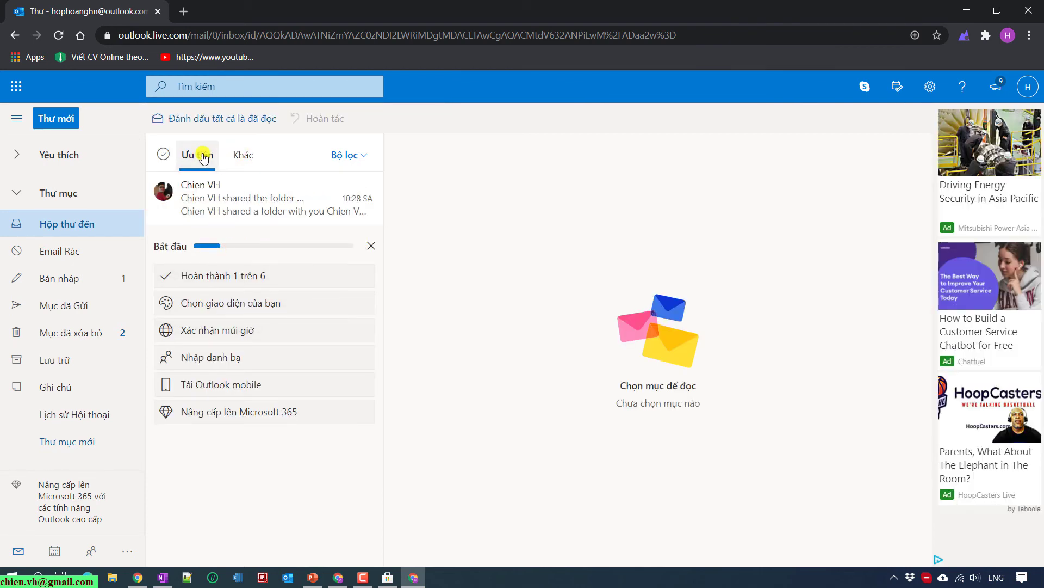
Go to onenote.com in a new tab and sign in with the invitee's Outlook address.
left_click(193, 11)
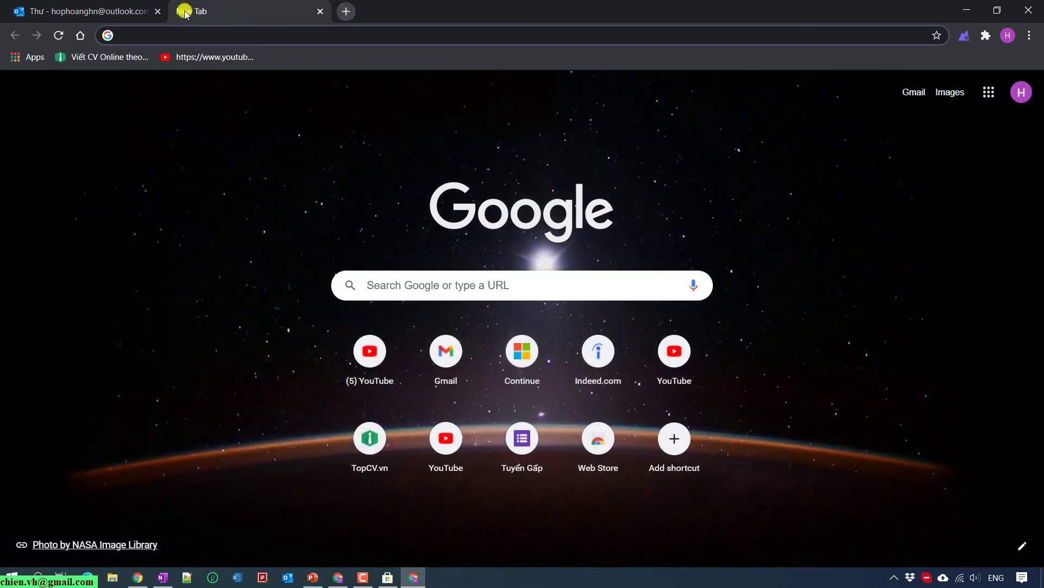
type("onenote.com")
key("Return")
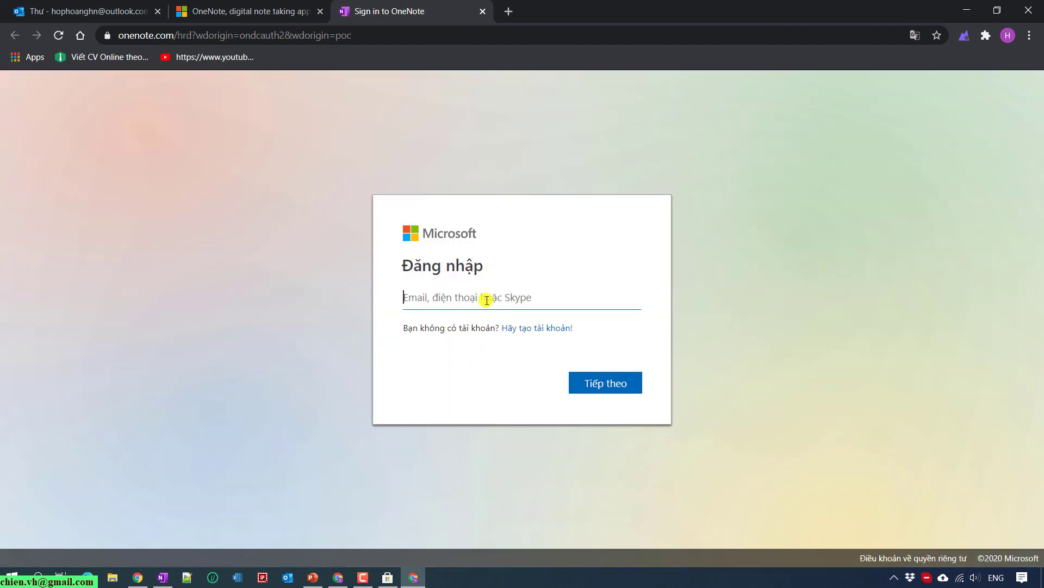
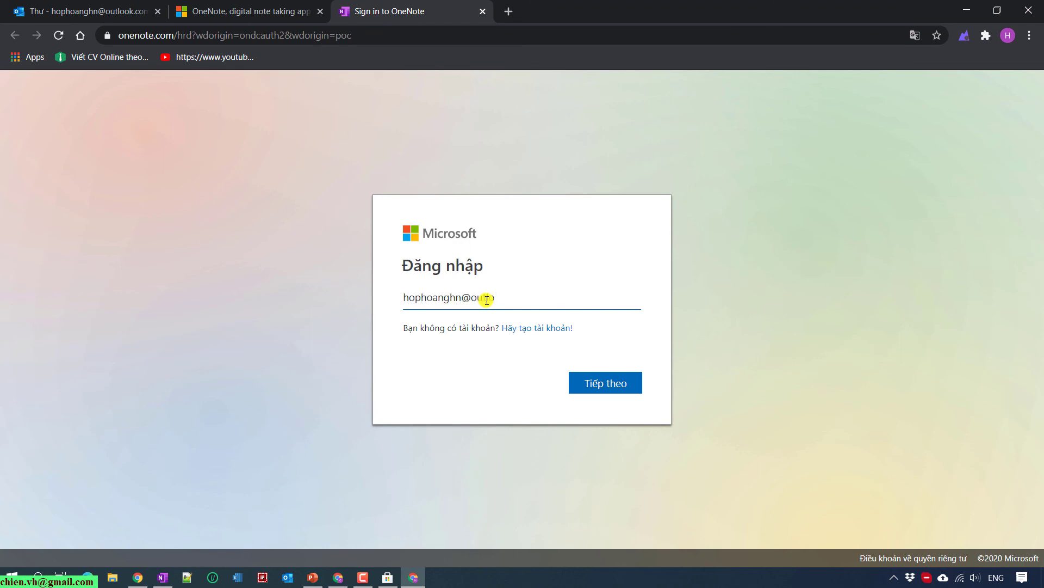
key("Return")
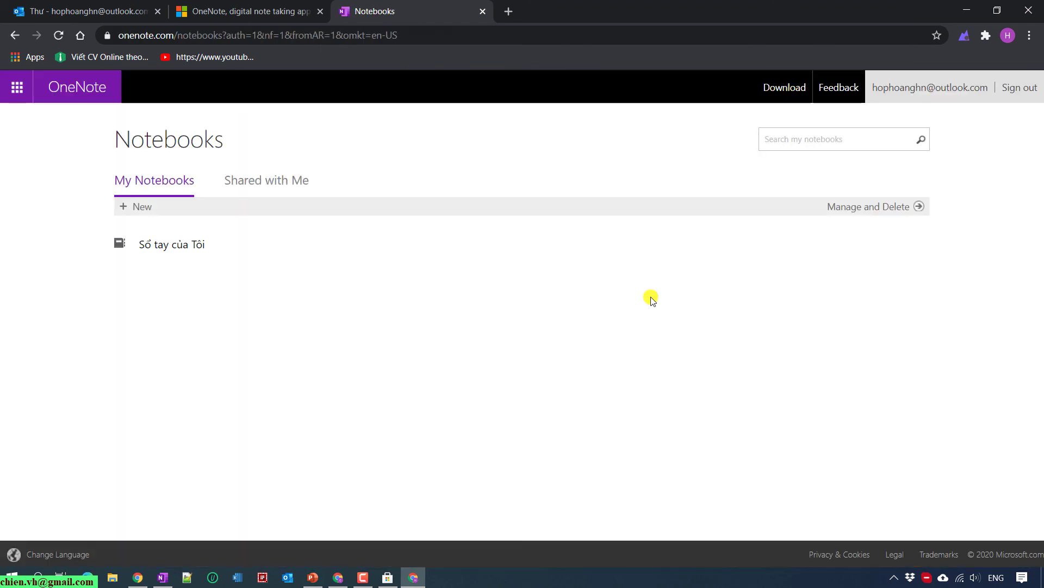
Open the Knowledge Management notebook from Shared with Me and close the product and mail tabs.
left_click(269, 182)
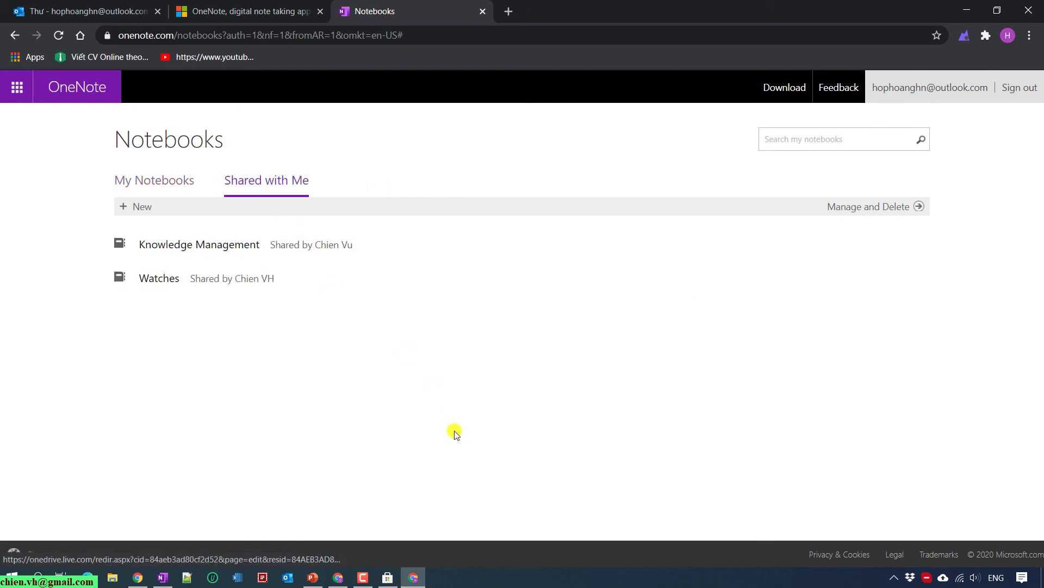
left_click(192, 245)
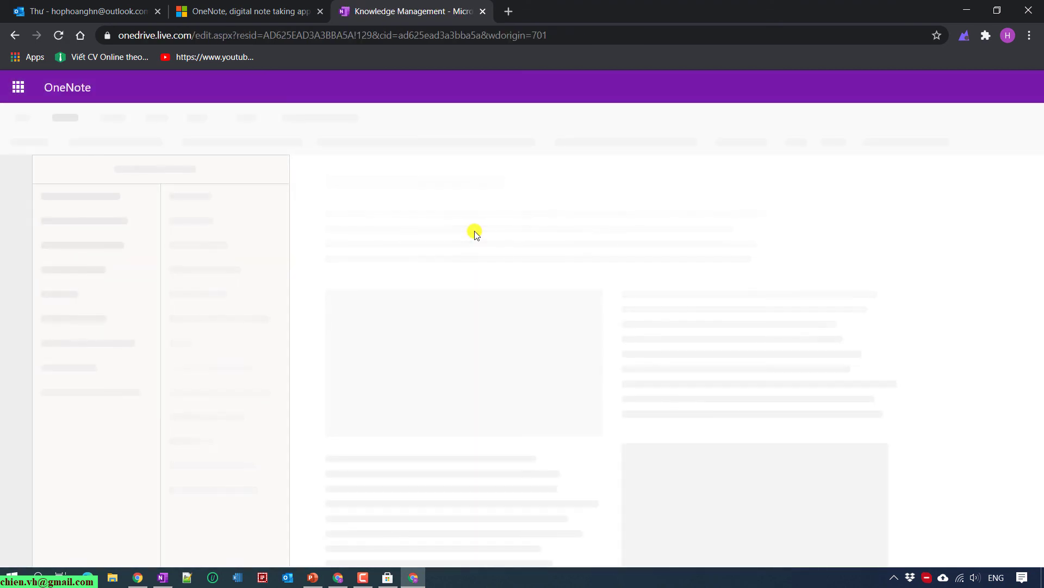
left_click(320, 10)
left_click(78, 11)
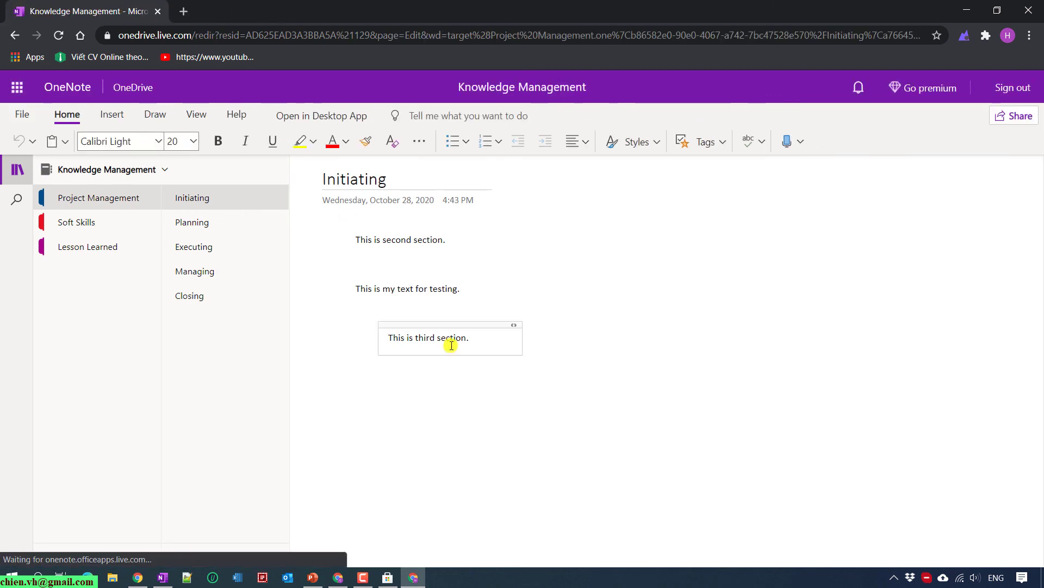
Open the notebook's Planning page and scroll down to its table.
left_click(158, 170)
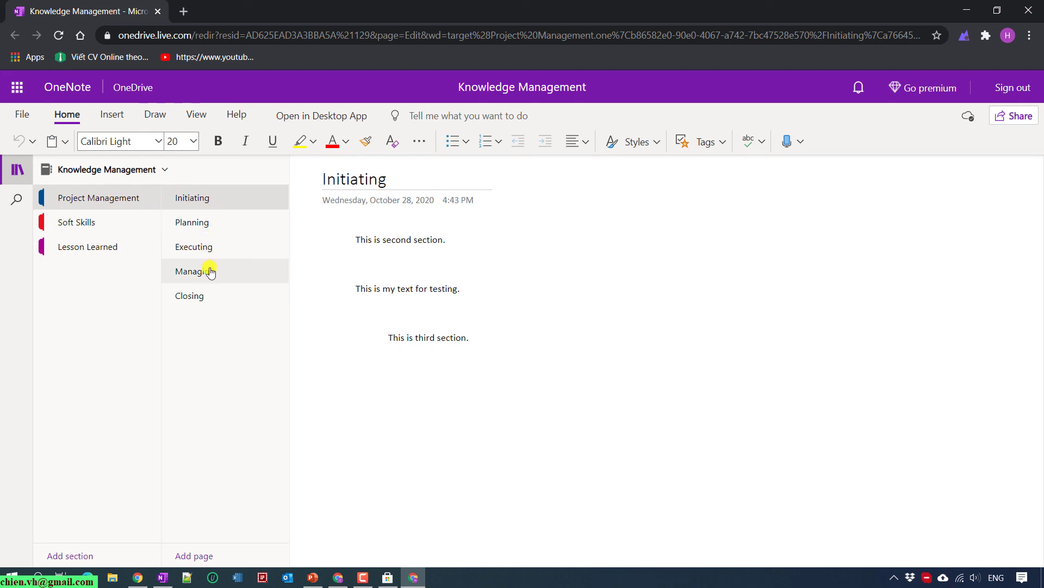
left_click(190, 224)
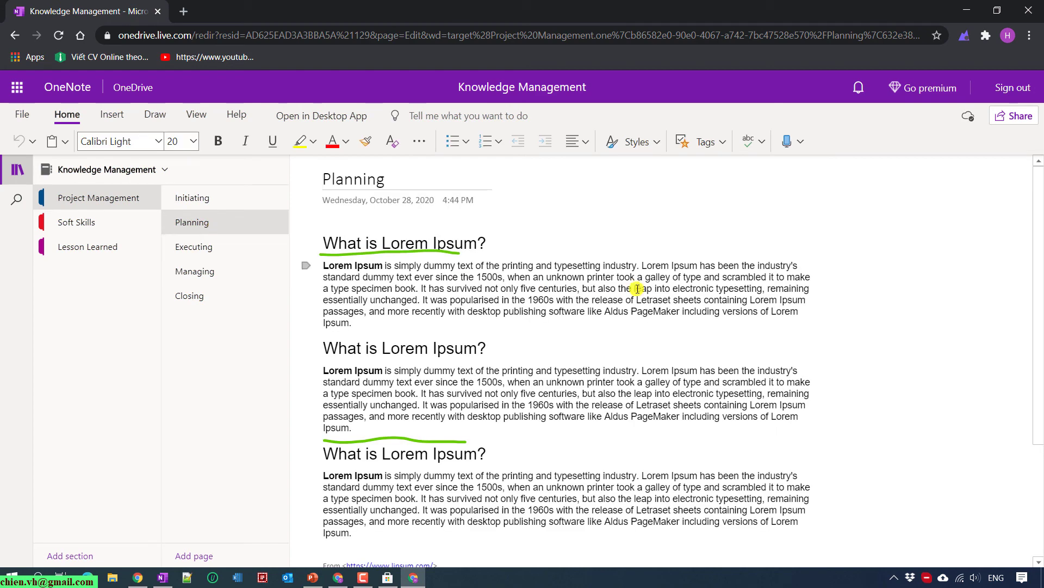
scroll(592, 377, "down", 3)
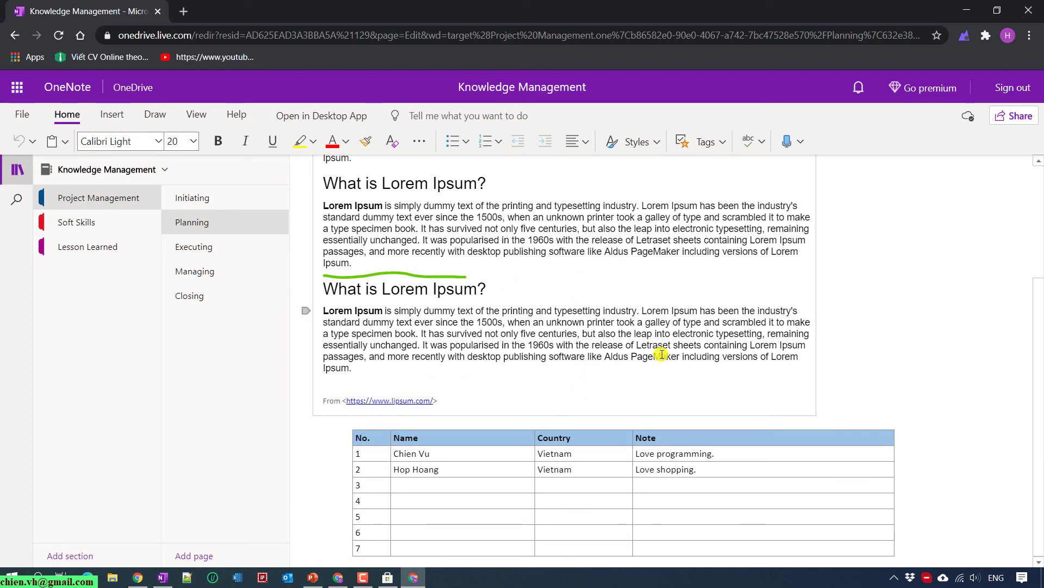
scroll(457, 387, "up", 3)
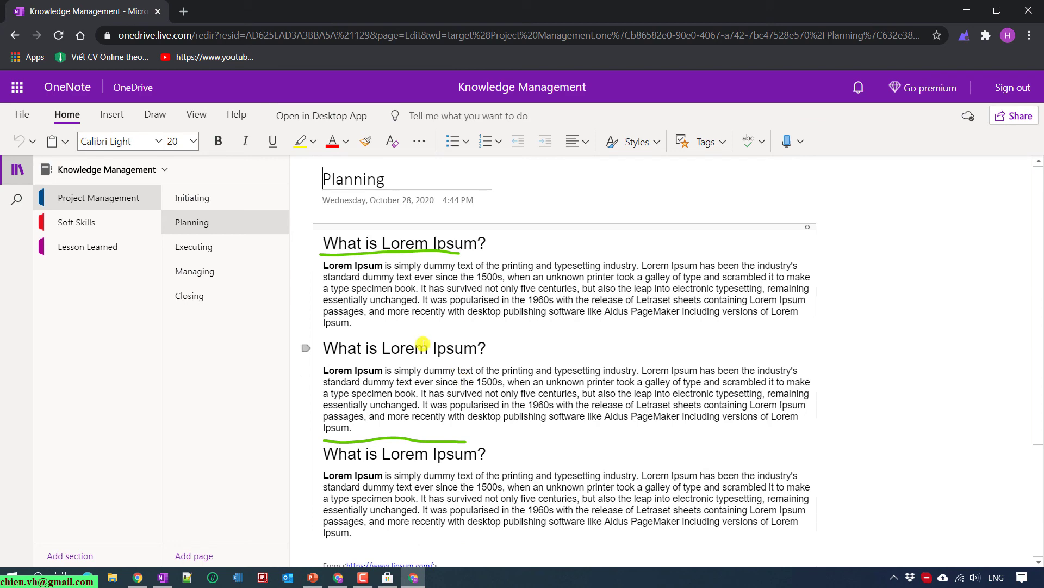
scroll(423, 344, "down", 3)
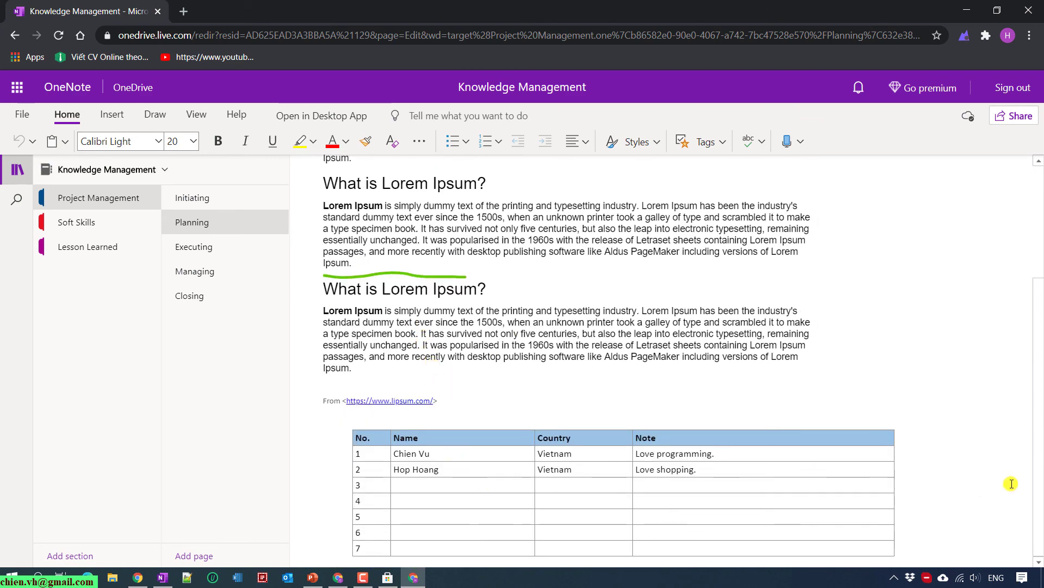
Fill table rows 3 and 4 with two people's names, country Vietnam, and notes 'Babe' and 'Babe boy'.
left_click(422, 485)
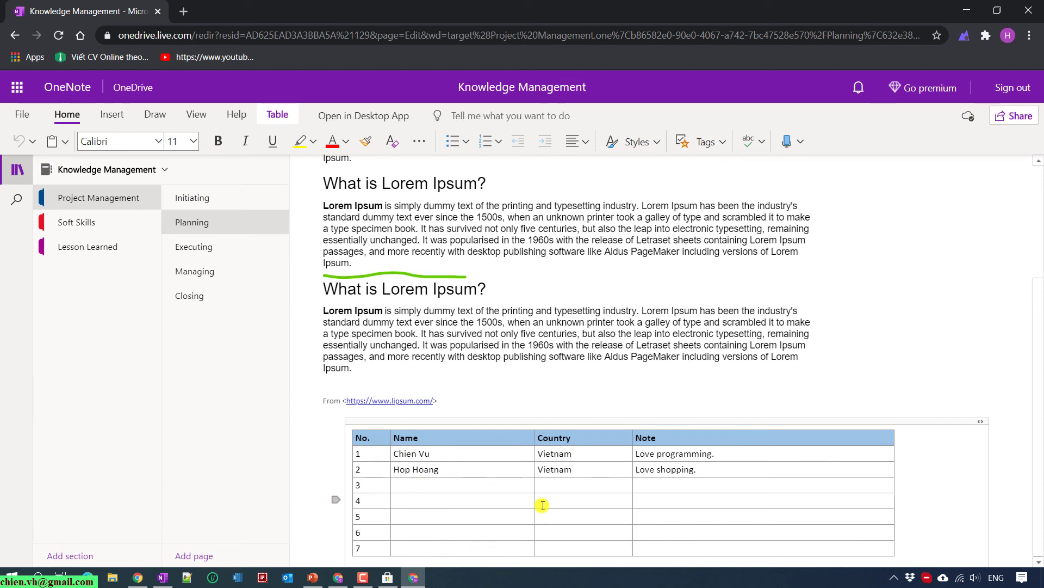
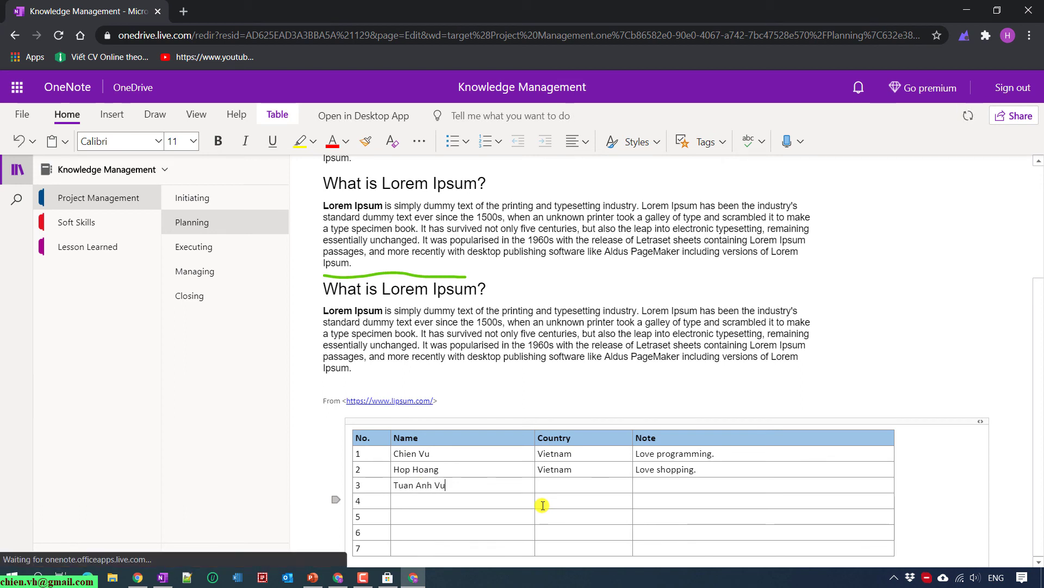
type(" HoanViet")
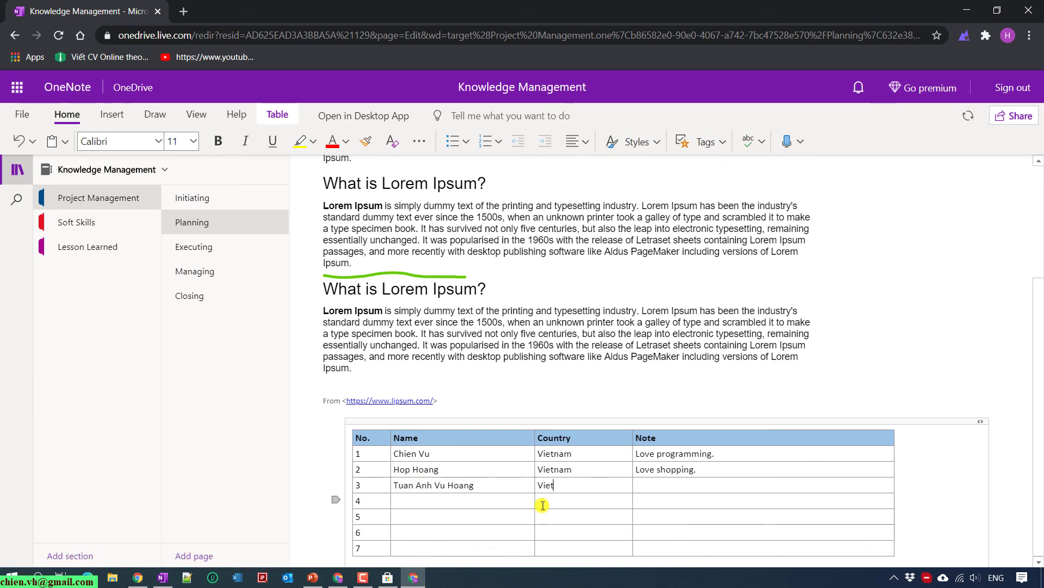
type("nam")
left_click(513, 498)
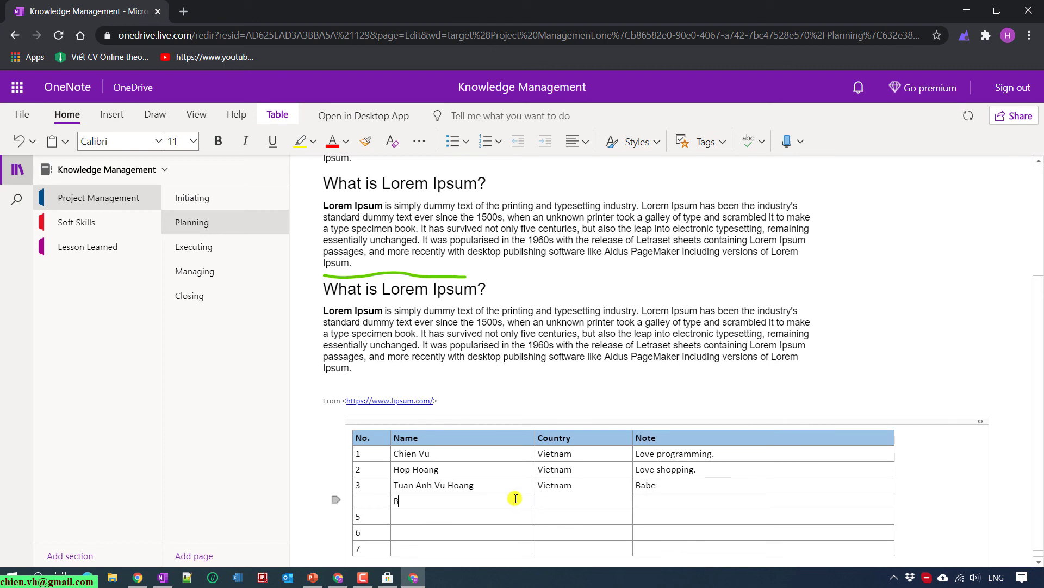
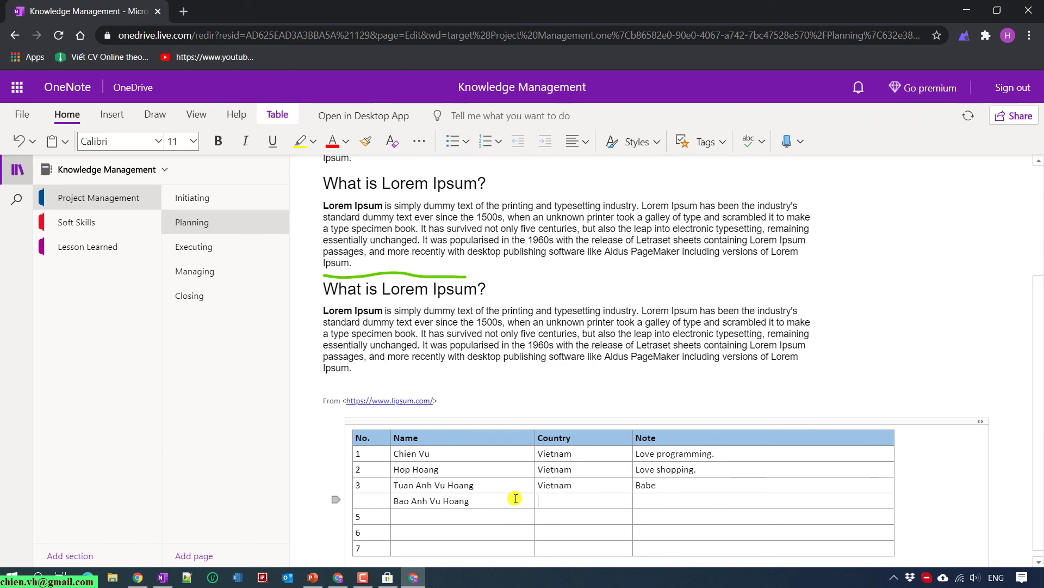
key("Tab")
type("Vietnam")
key("Tab")
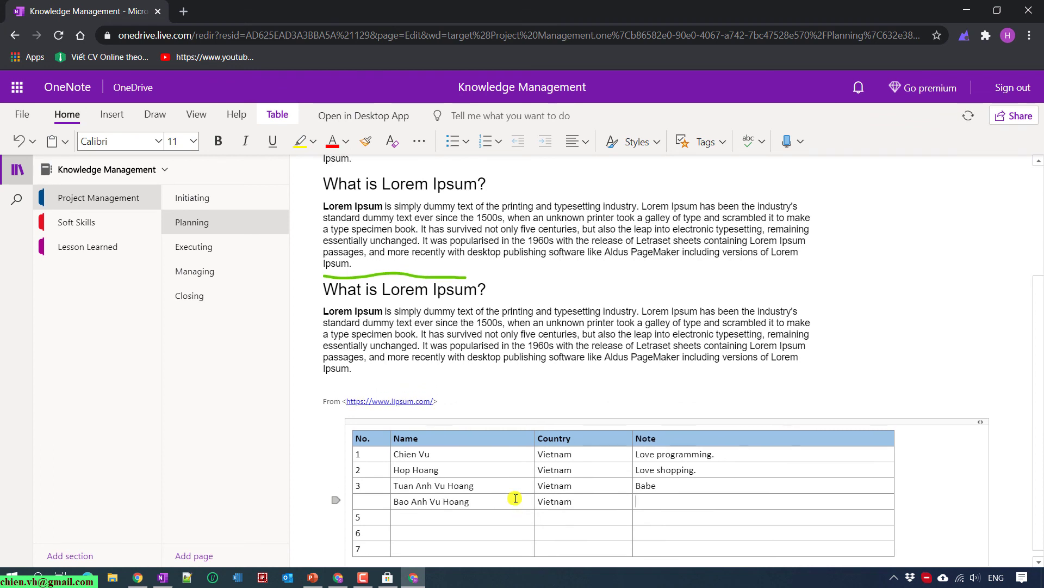
type("Babe")
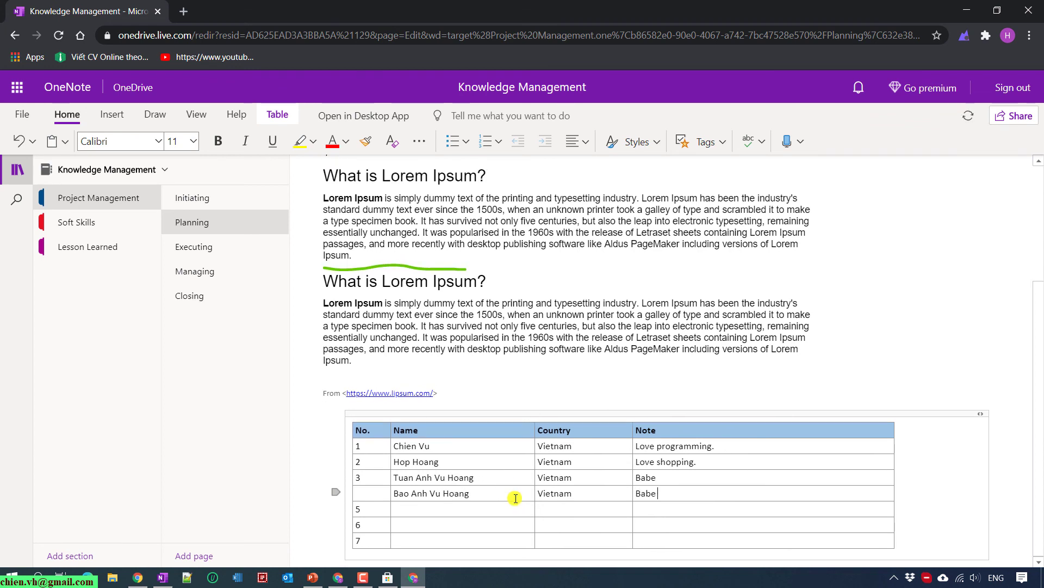
type(" boy")
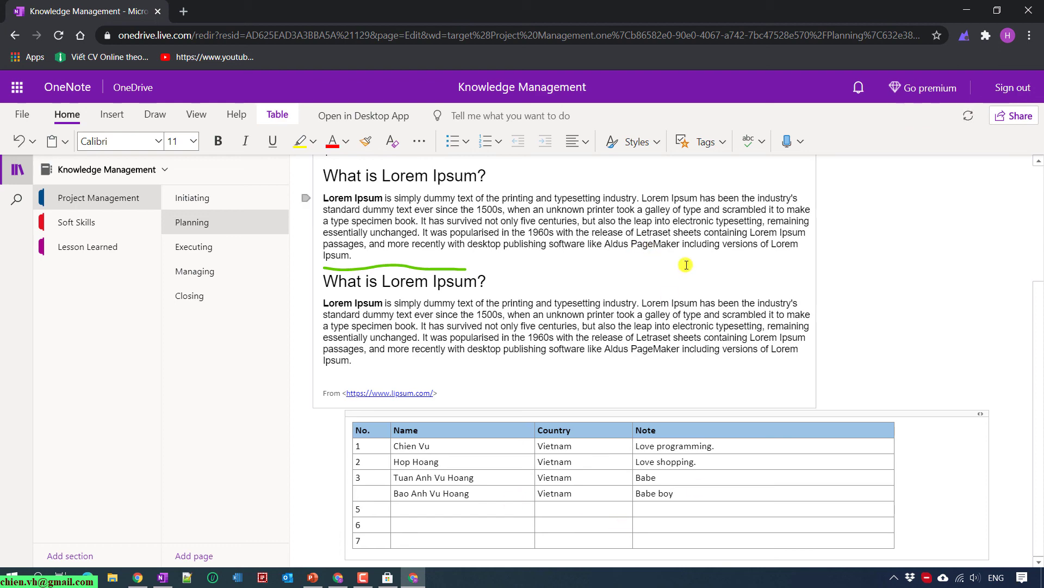
left_click(951, 257)
scroll(827, 354, "up", 3)
scroll(827, 354, "down", 3)
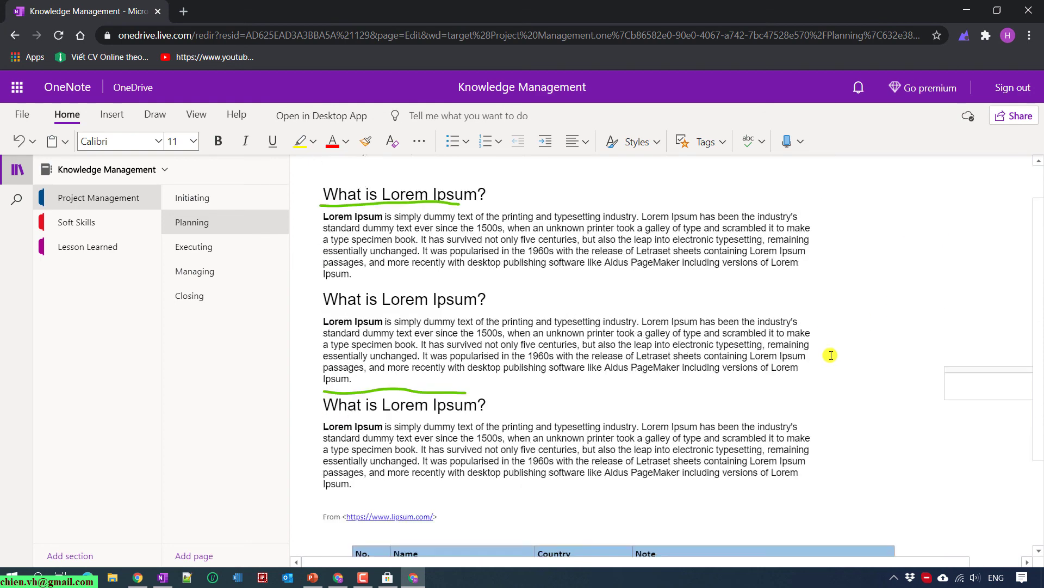
Return to desktop OneNote, close the sharing panel, and scroll to the synced Planning table.
left_click(973, 12)
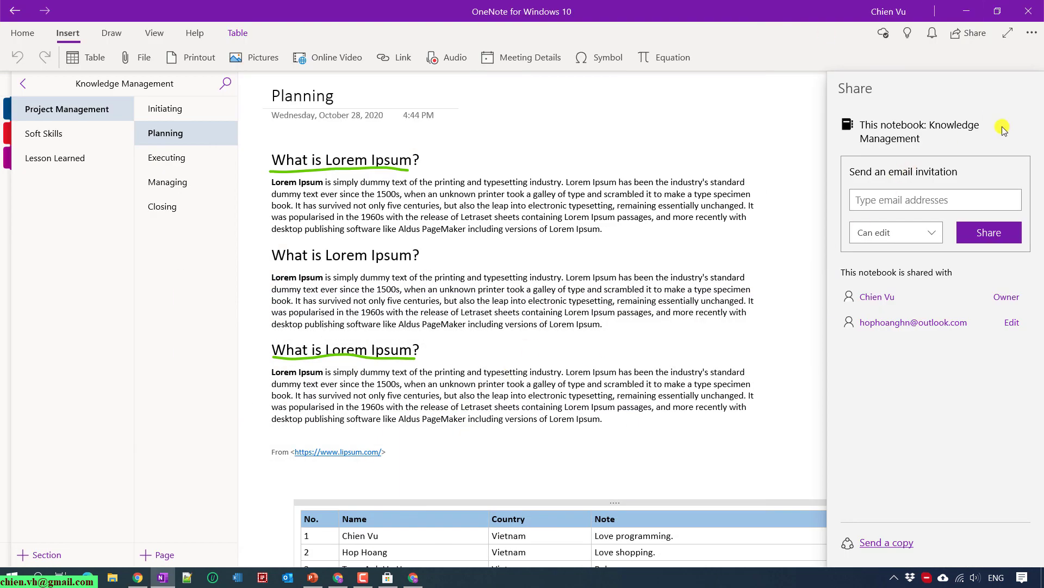
left_click(634, 399)
scroll(642, 401, "down", 6)
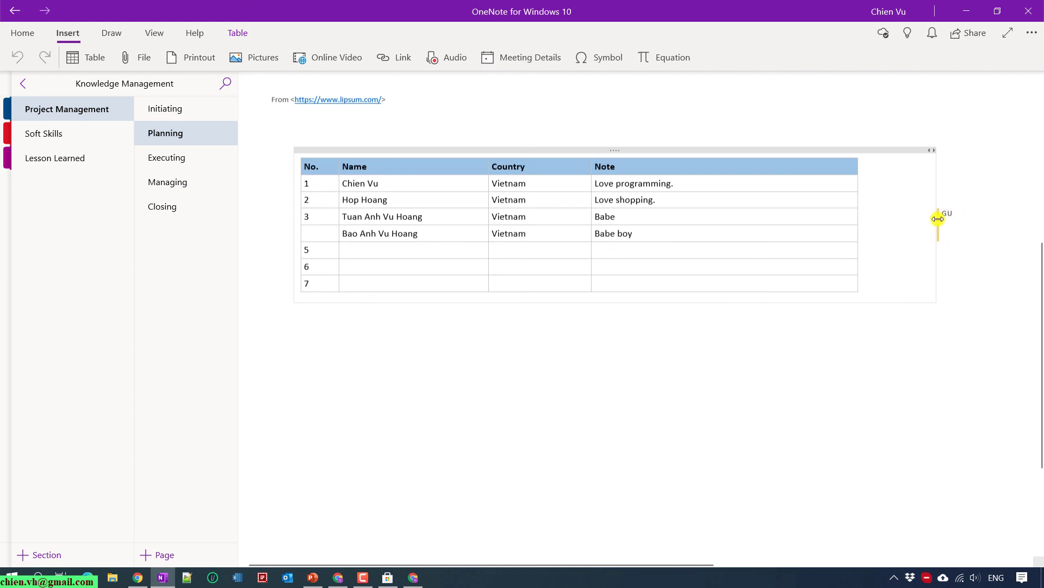
Narrow the table's note container and place the caret after 'Babe boy' in row 4.
left_click_drag(938, 218, 900, 211)
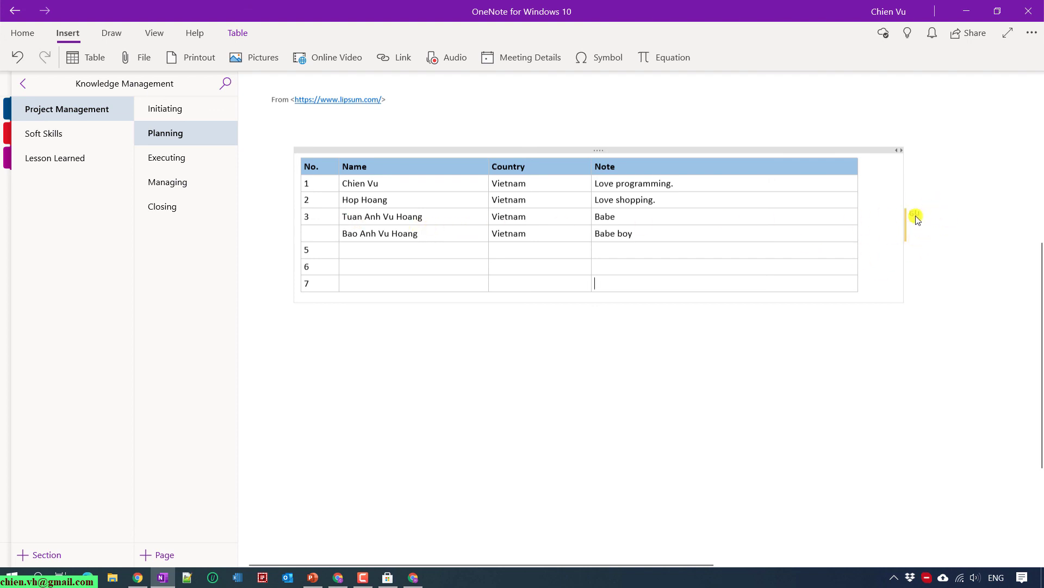
left_click(730, 233)
scroll(686, 391, "down", 3)
scroll(689, 392, "up", 9)
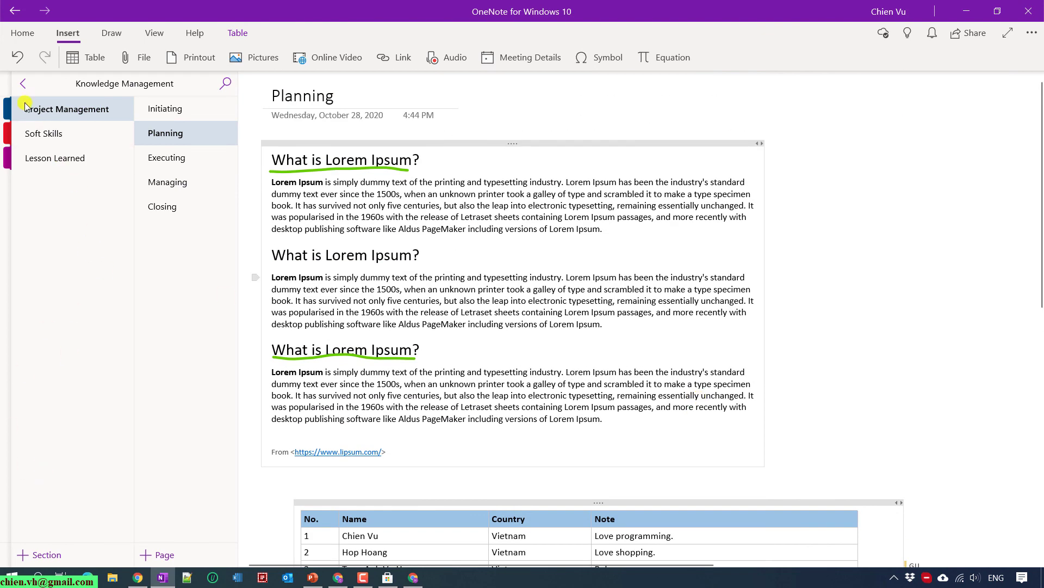
Expand the notebooks list beside the Knowledge Management notebook's sections.
left_click(23, 83)
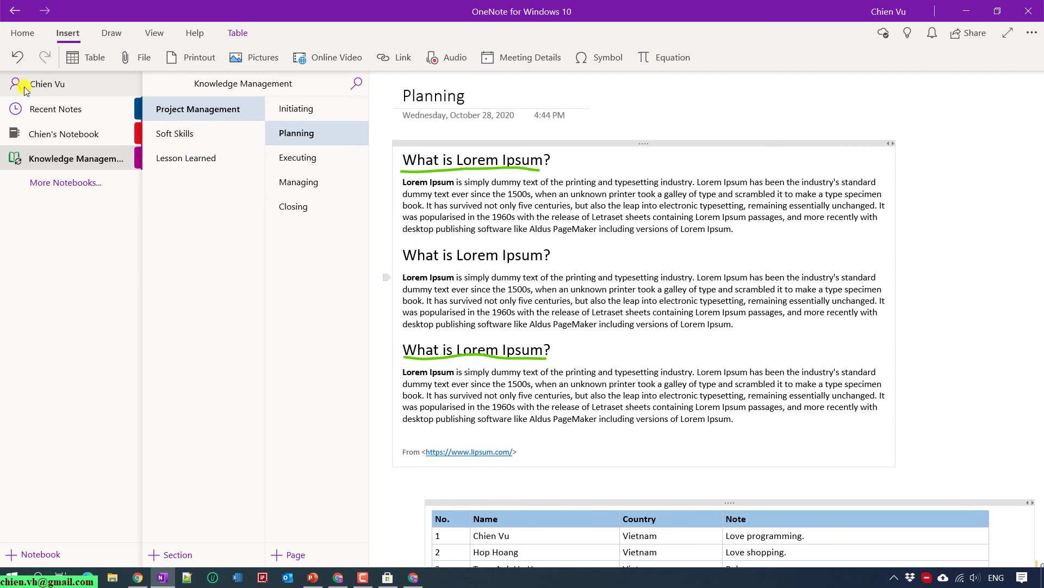